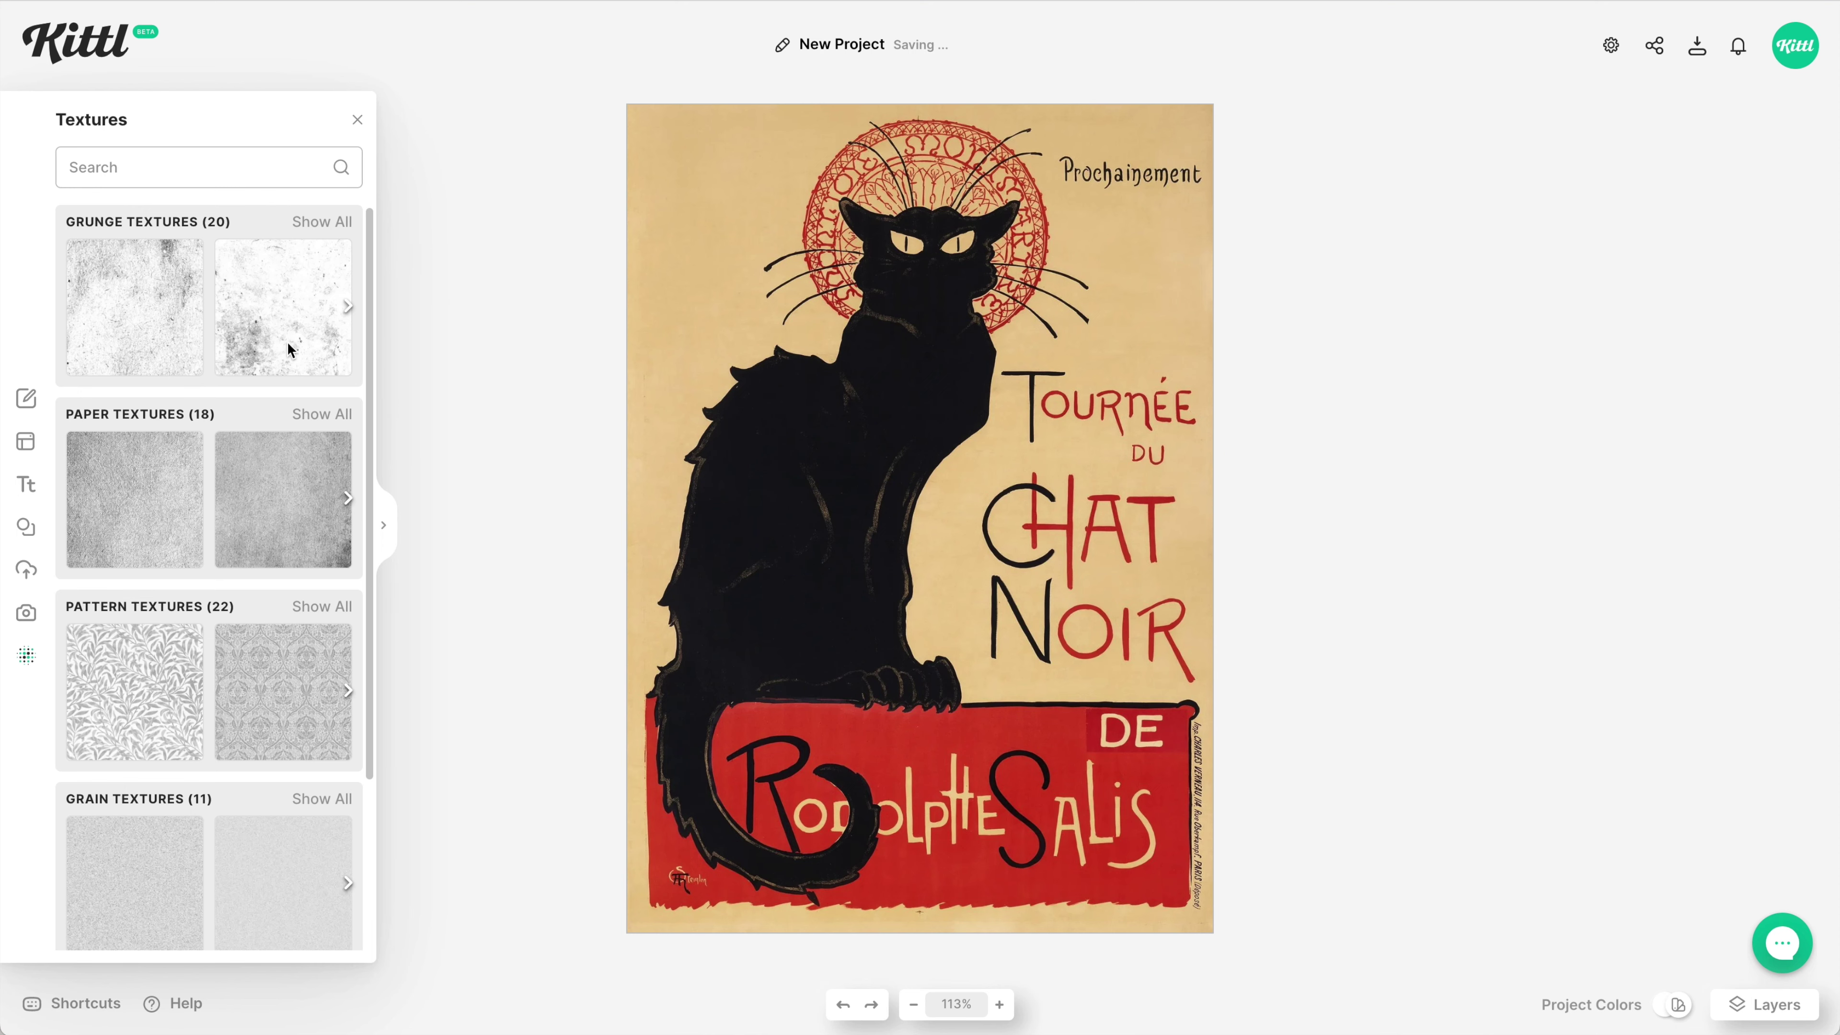
Step: Apply the third grunge texture and turn on Clip Content so it stays inside the wolf
click(300, 353)
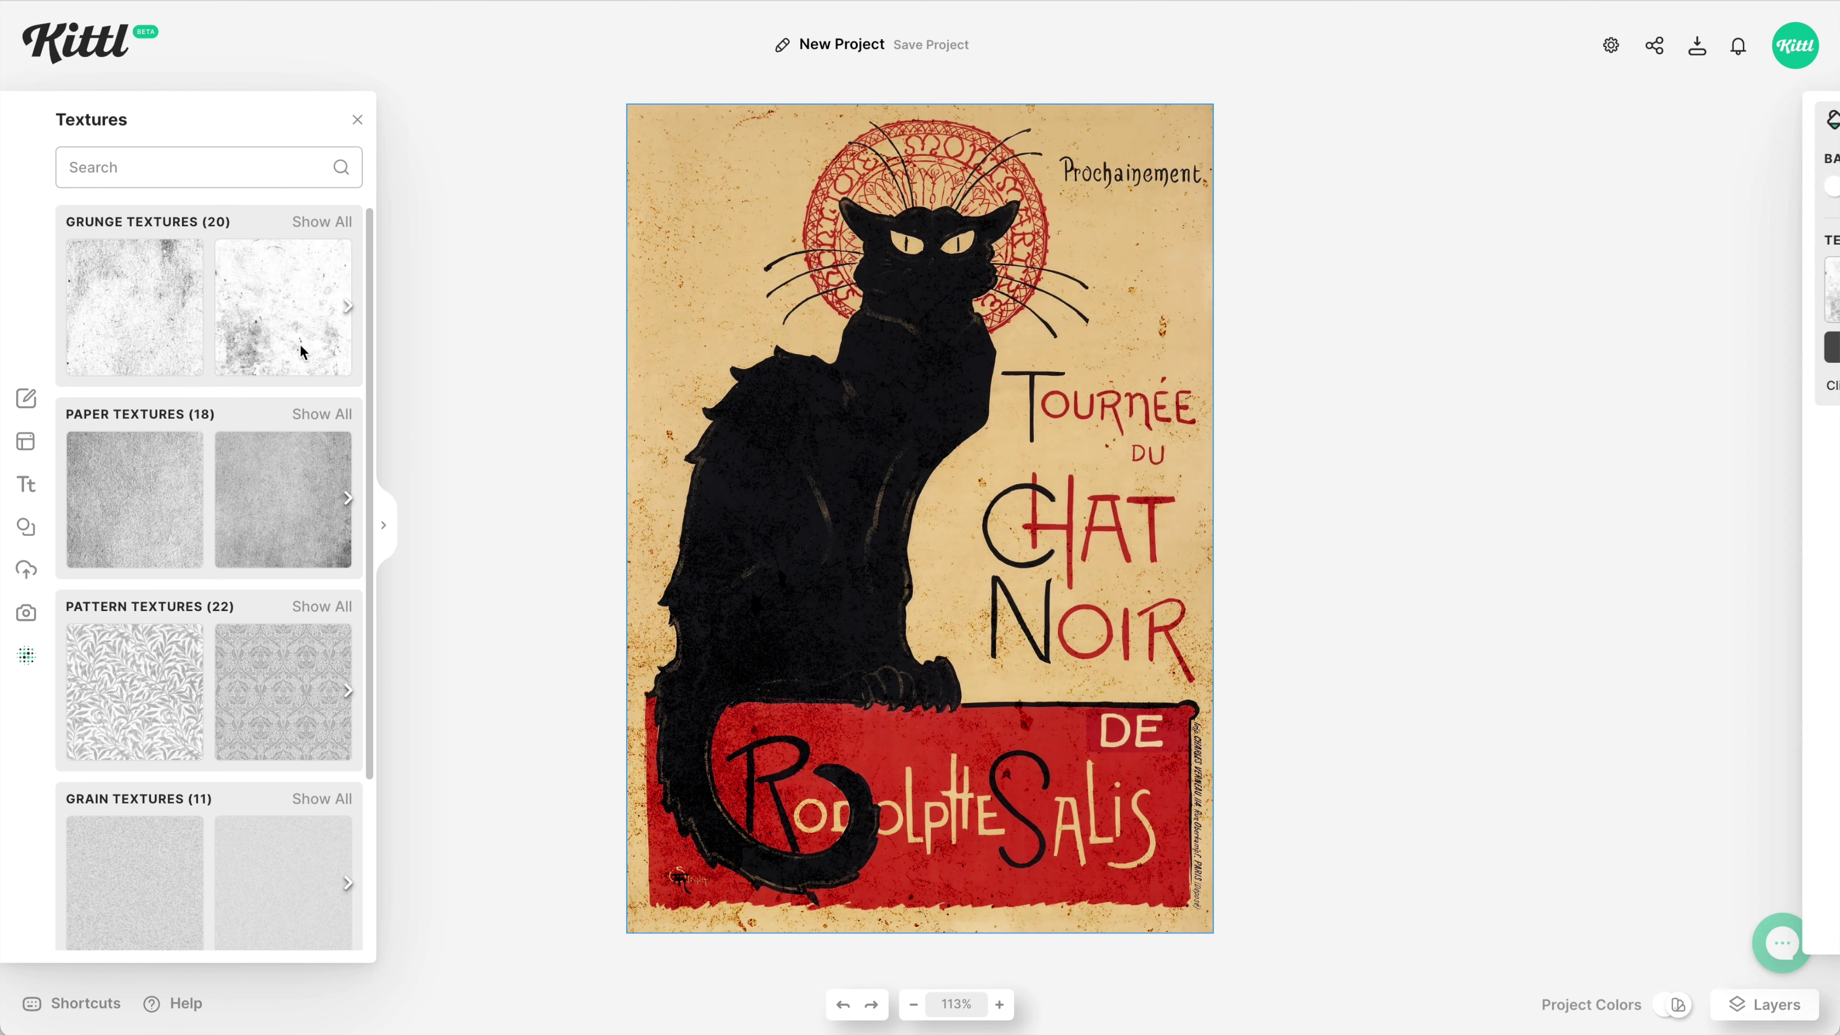
scroll(304, 341, right, 3)
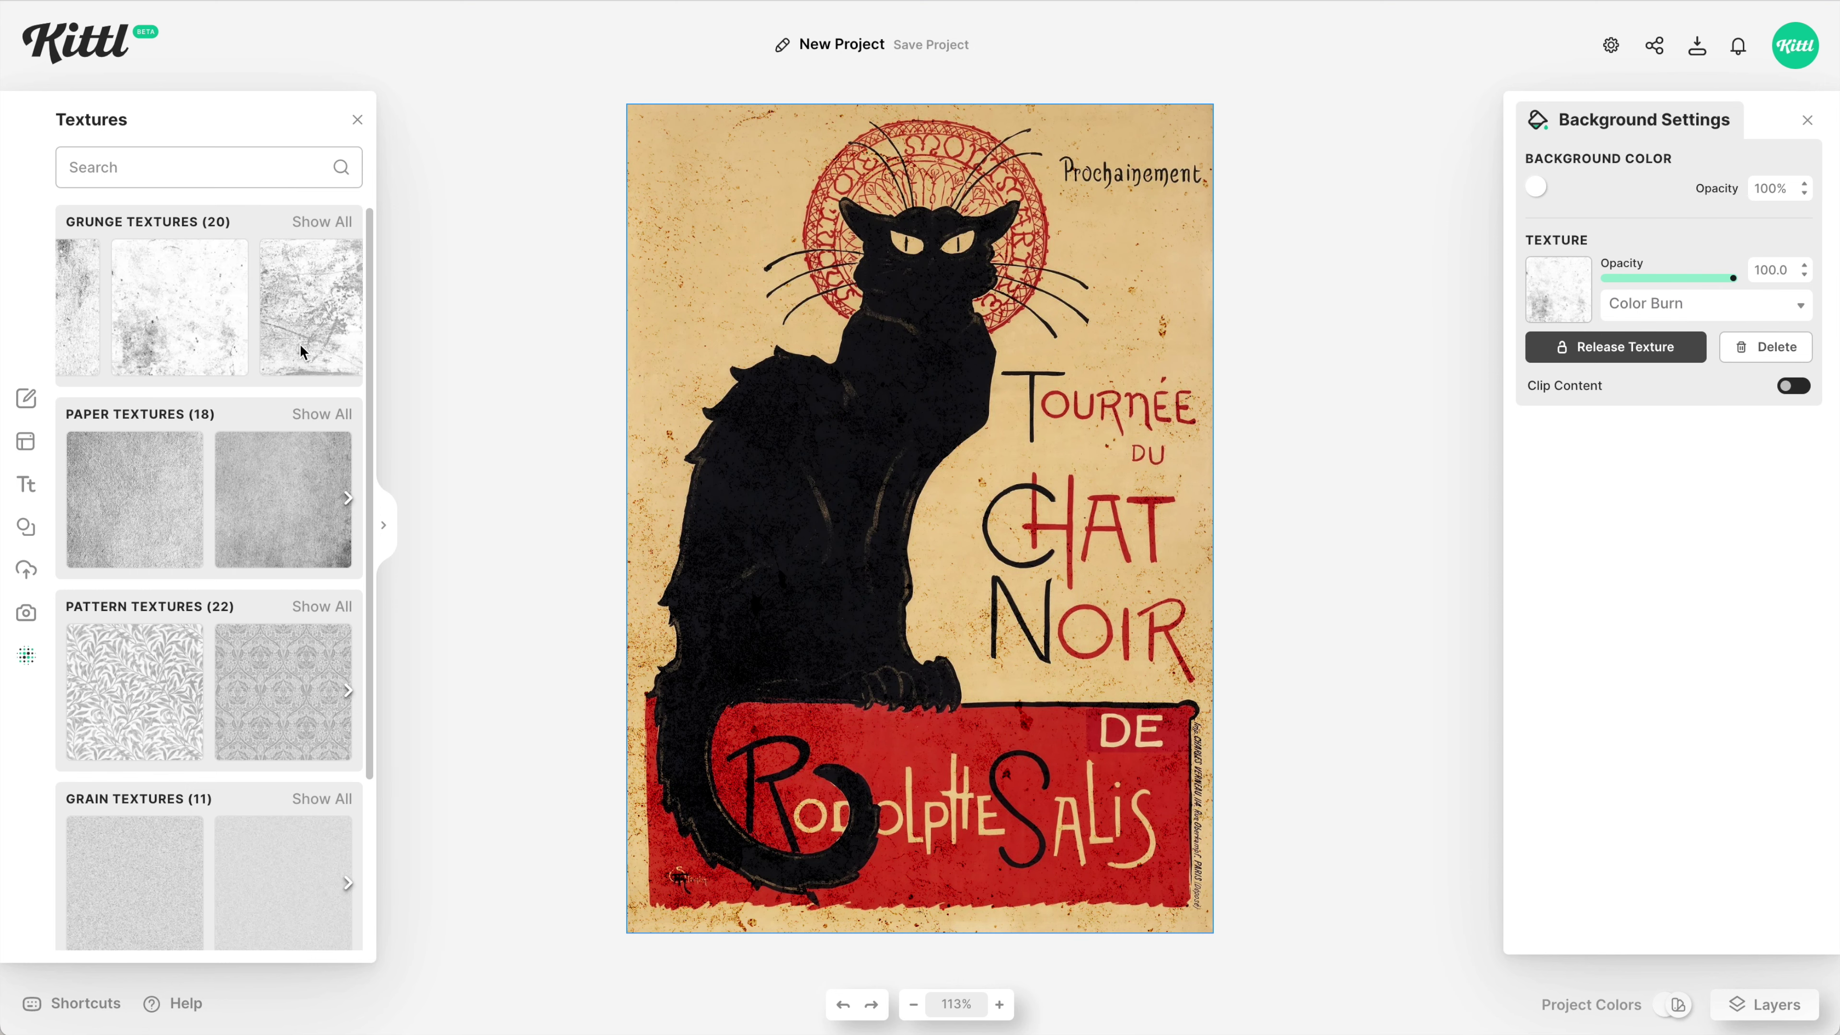
click(307, 330)
scroll(307, 330, down, 1)
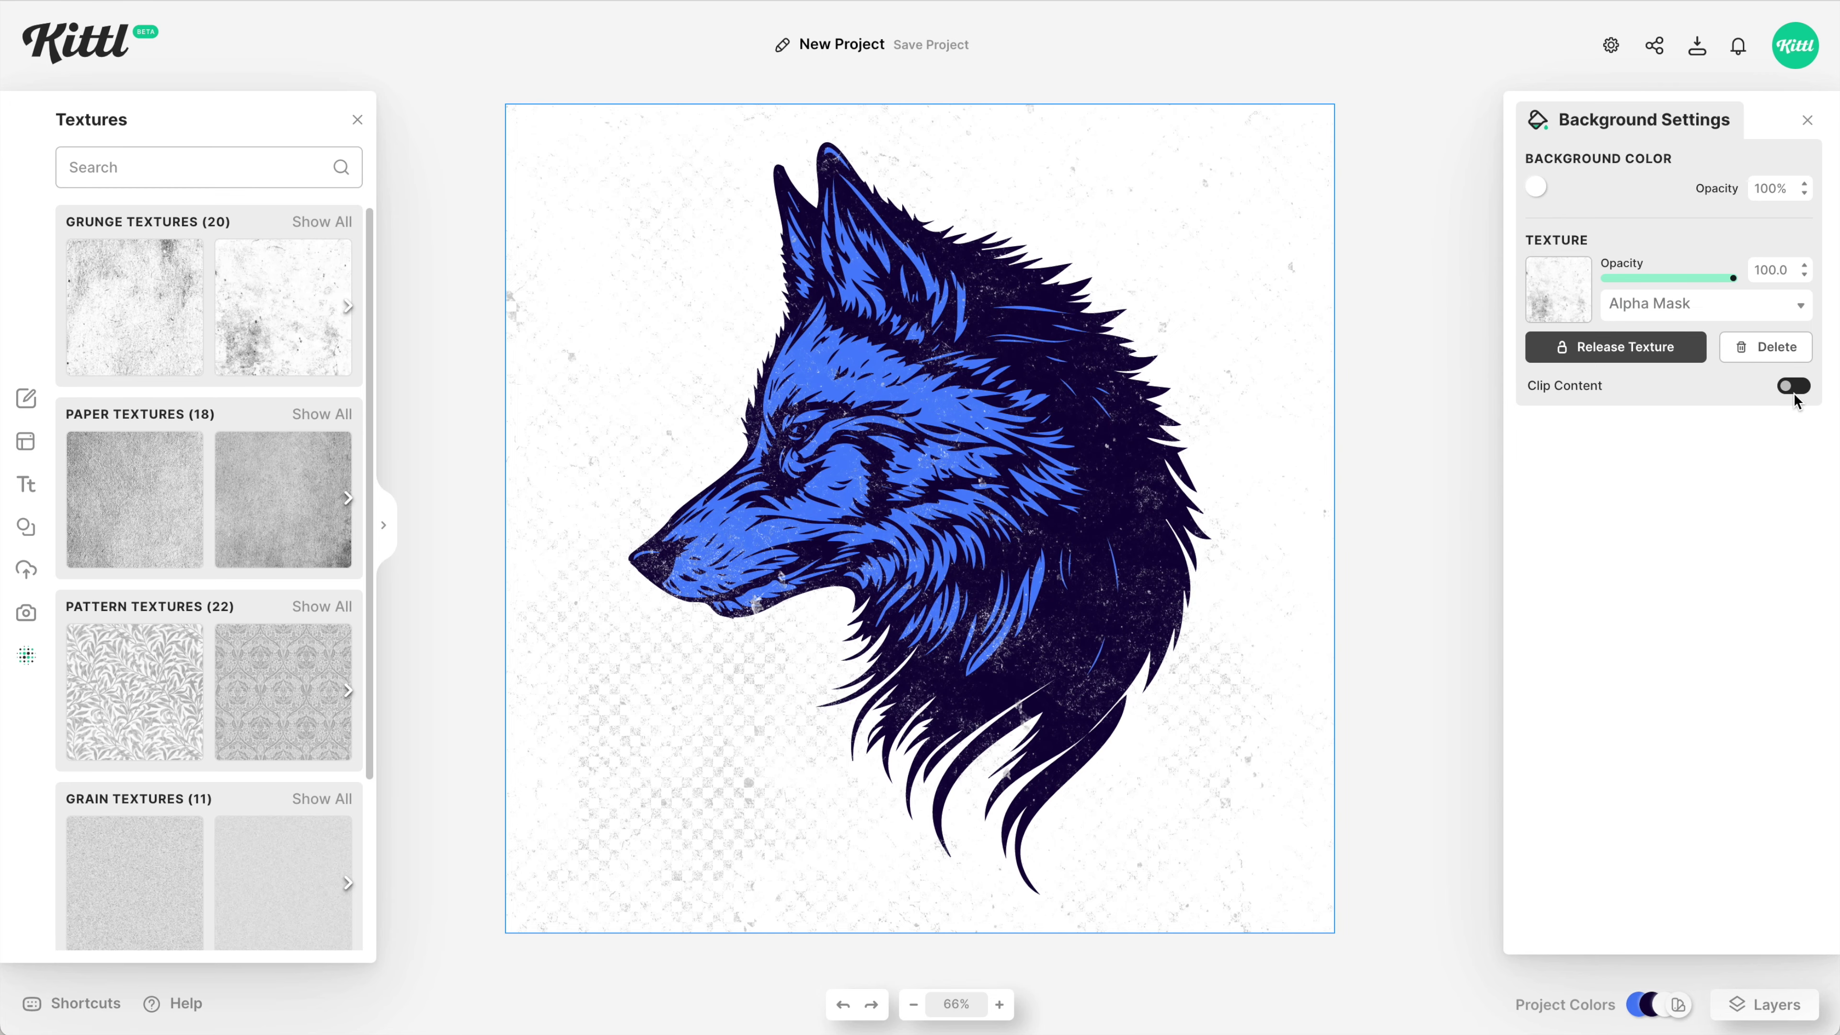
click(1799, 391)
click(1800, 390)
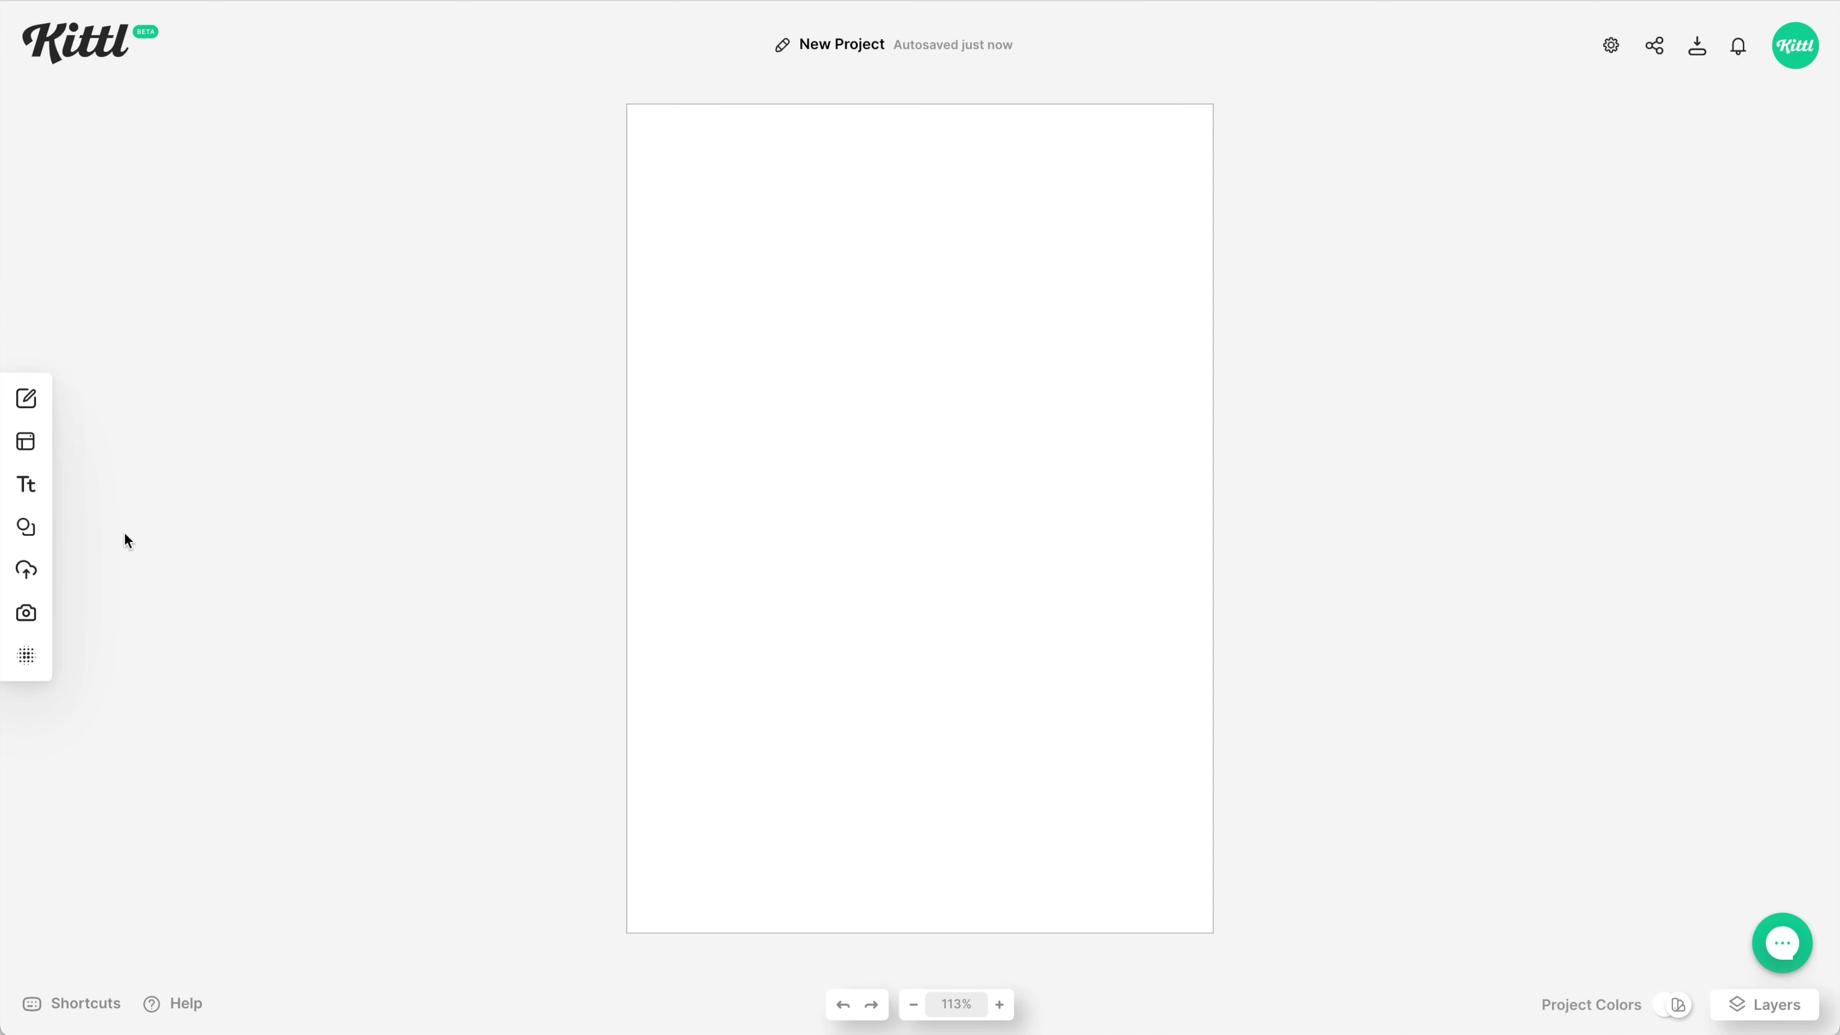
Step: Upload Chat Noir.jpg from the computer onto the artboard
click(26, 569)
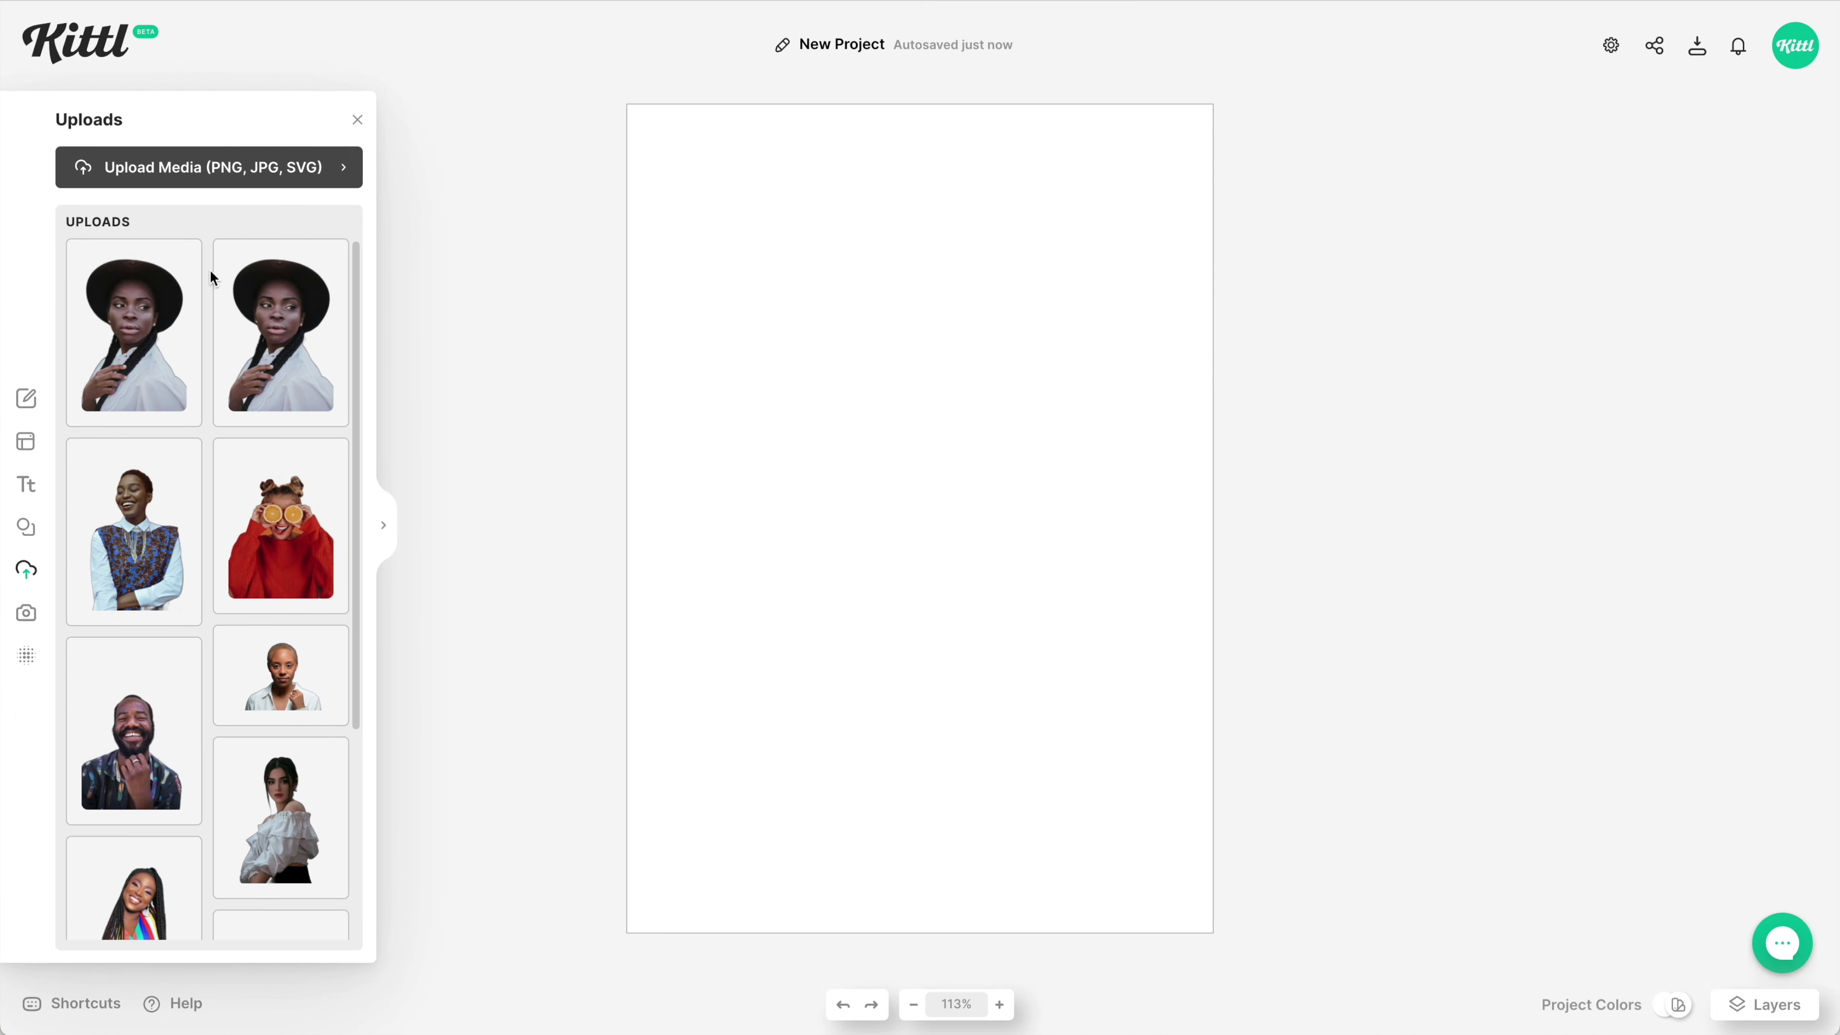
click(298, 176)
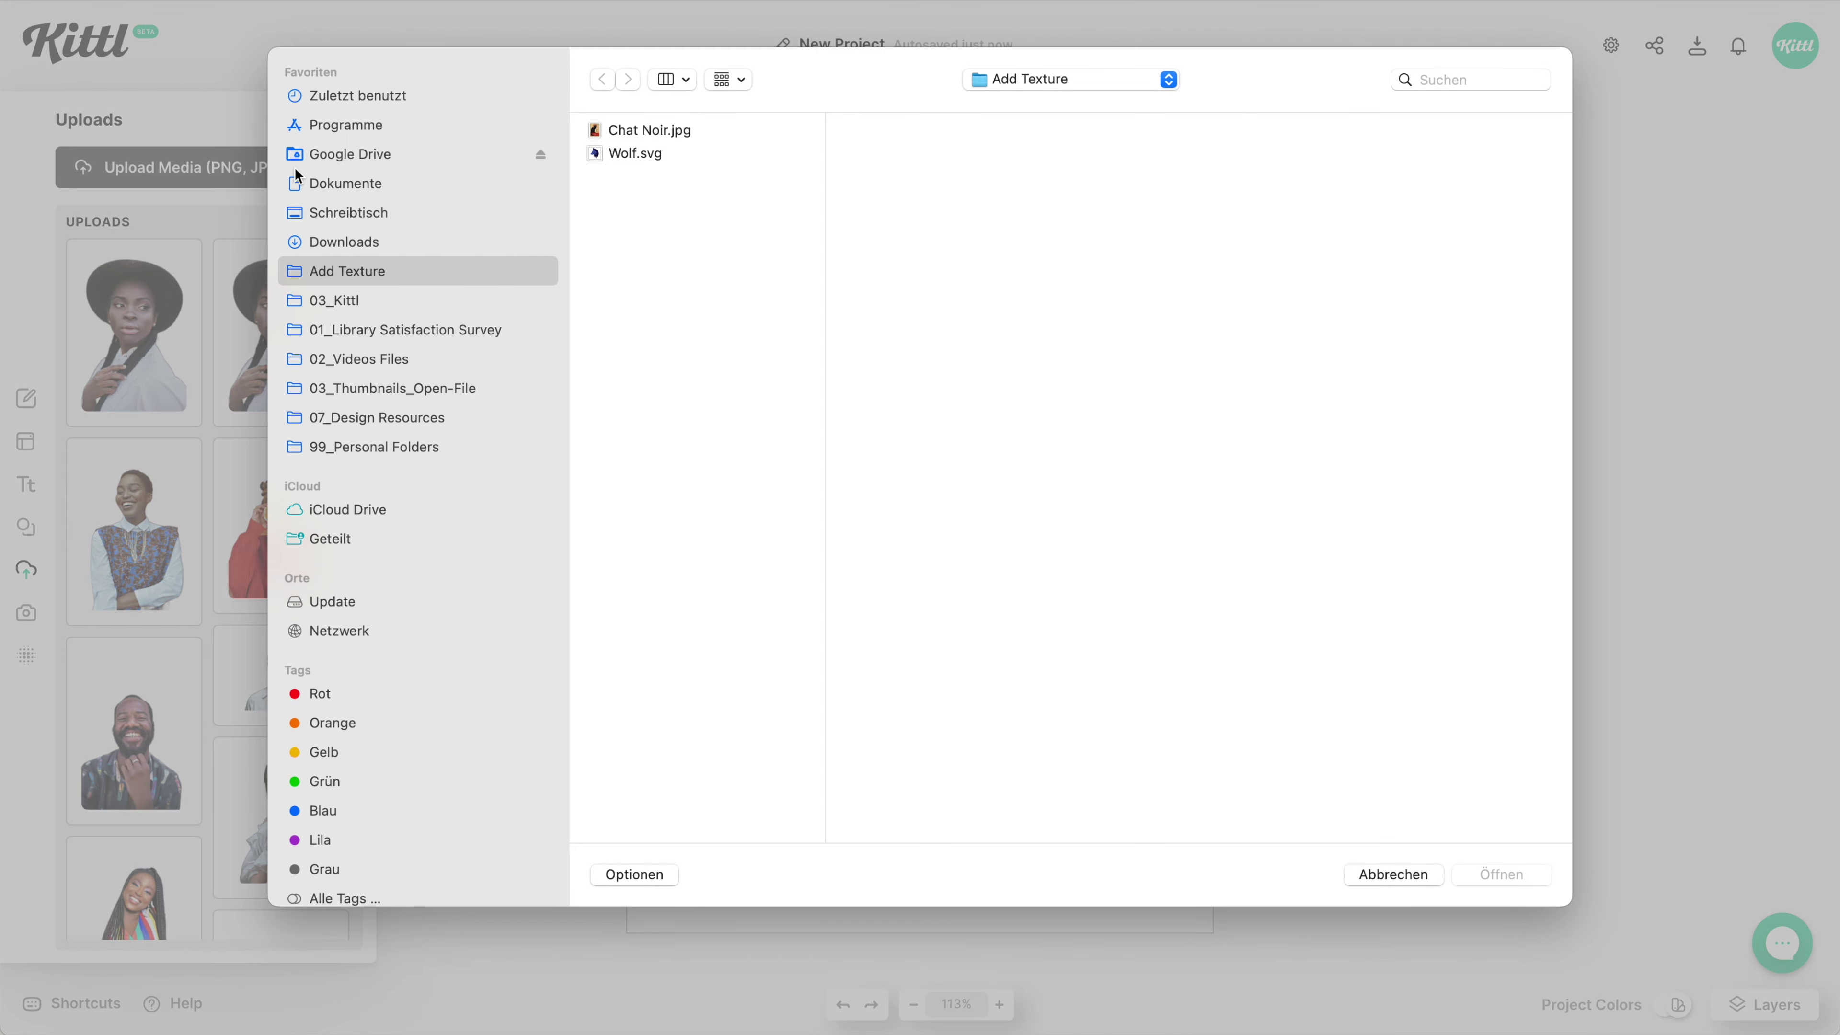
double_click(650, 130)
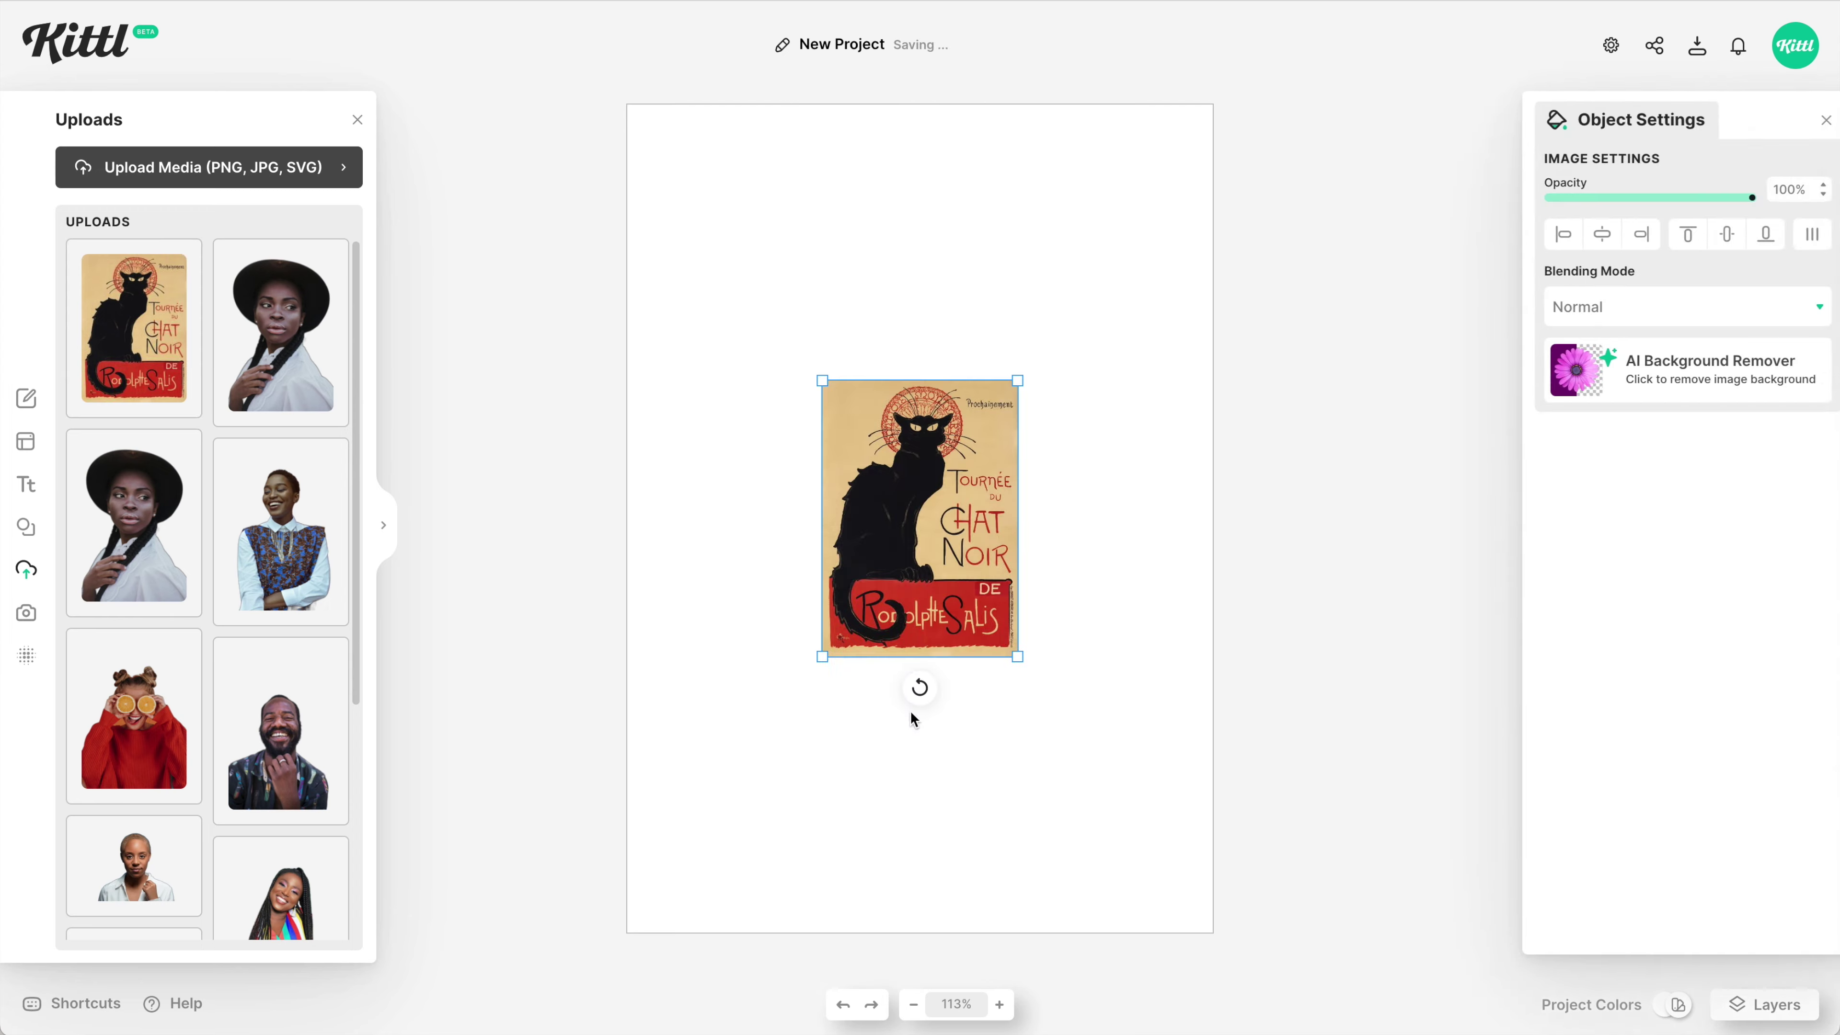
Step: Scale the Chat Noir poster image up to fill the whole artboard
drag(1015, 657, 1241, 912)
click(1308, 853)
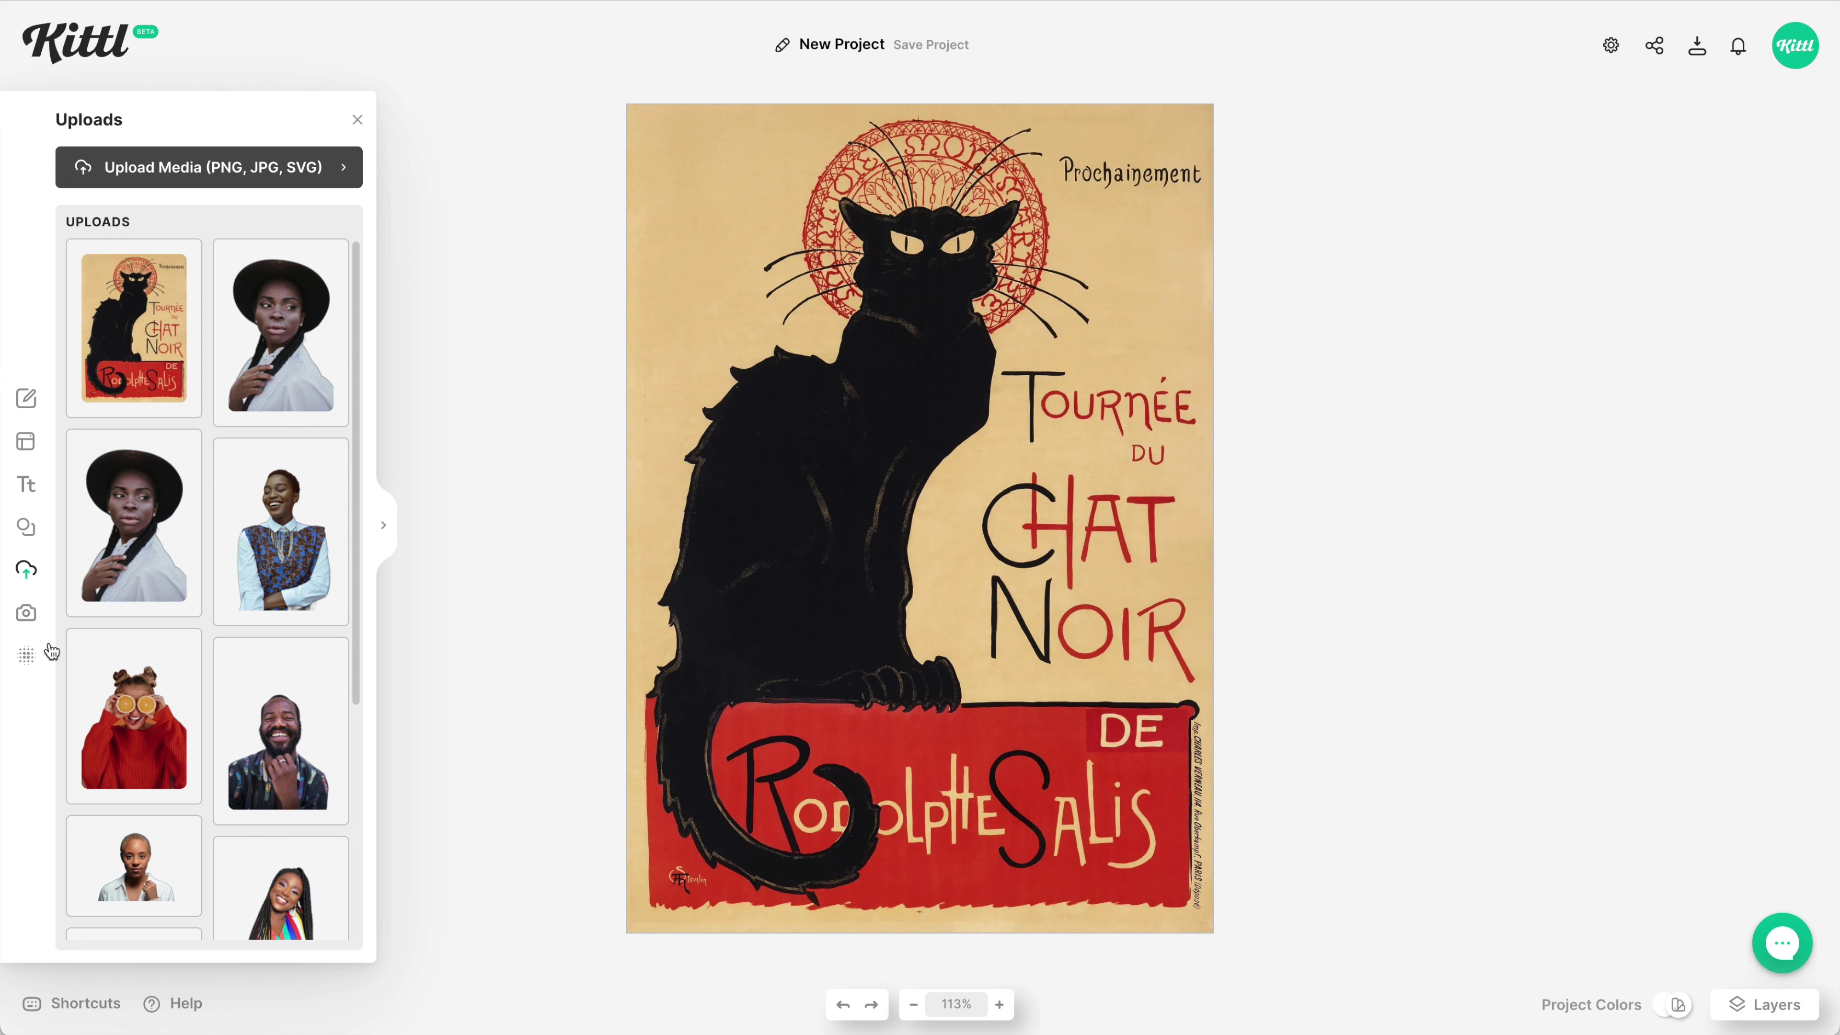
click(24, 658)
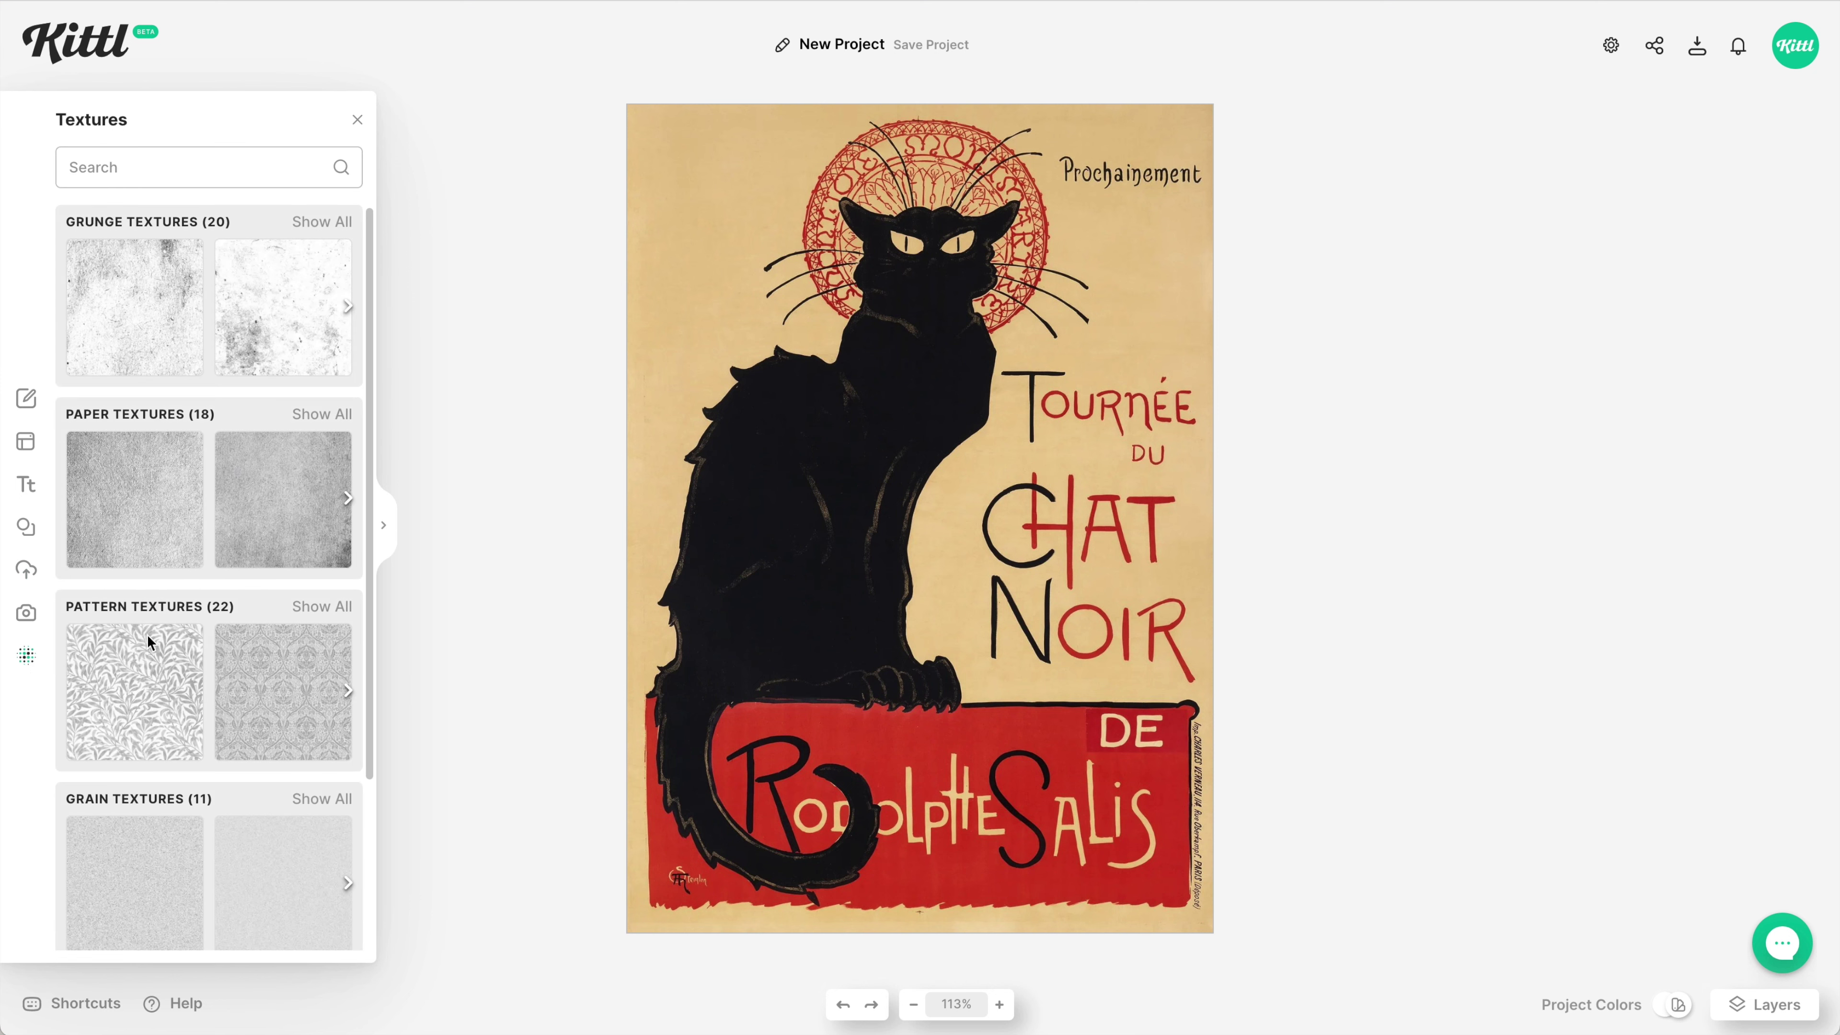
Step: Try grunge textures and then a paper texture on the Chat Noir poster
click(301, 350)
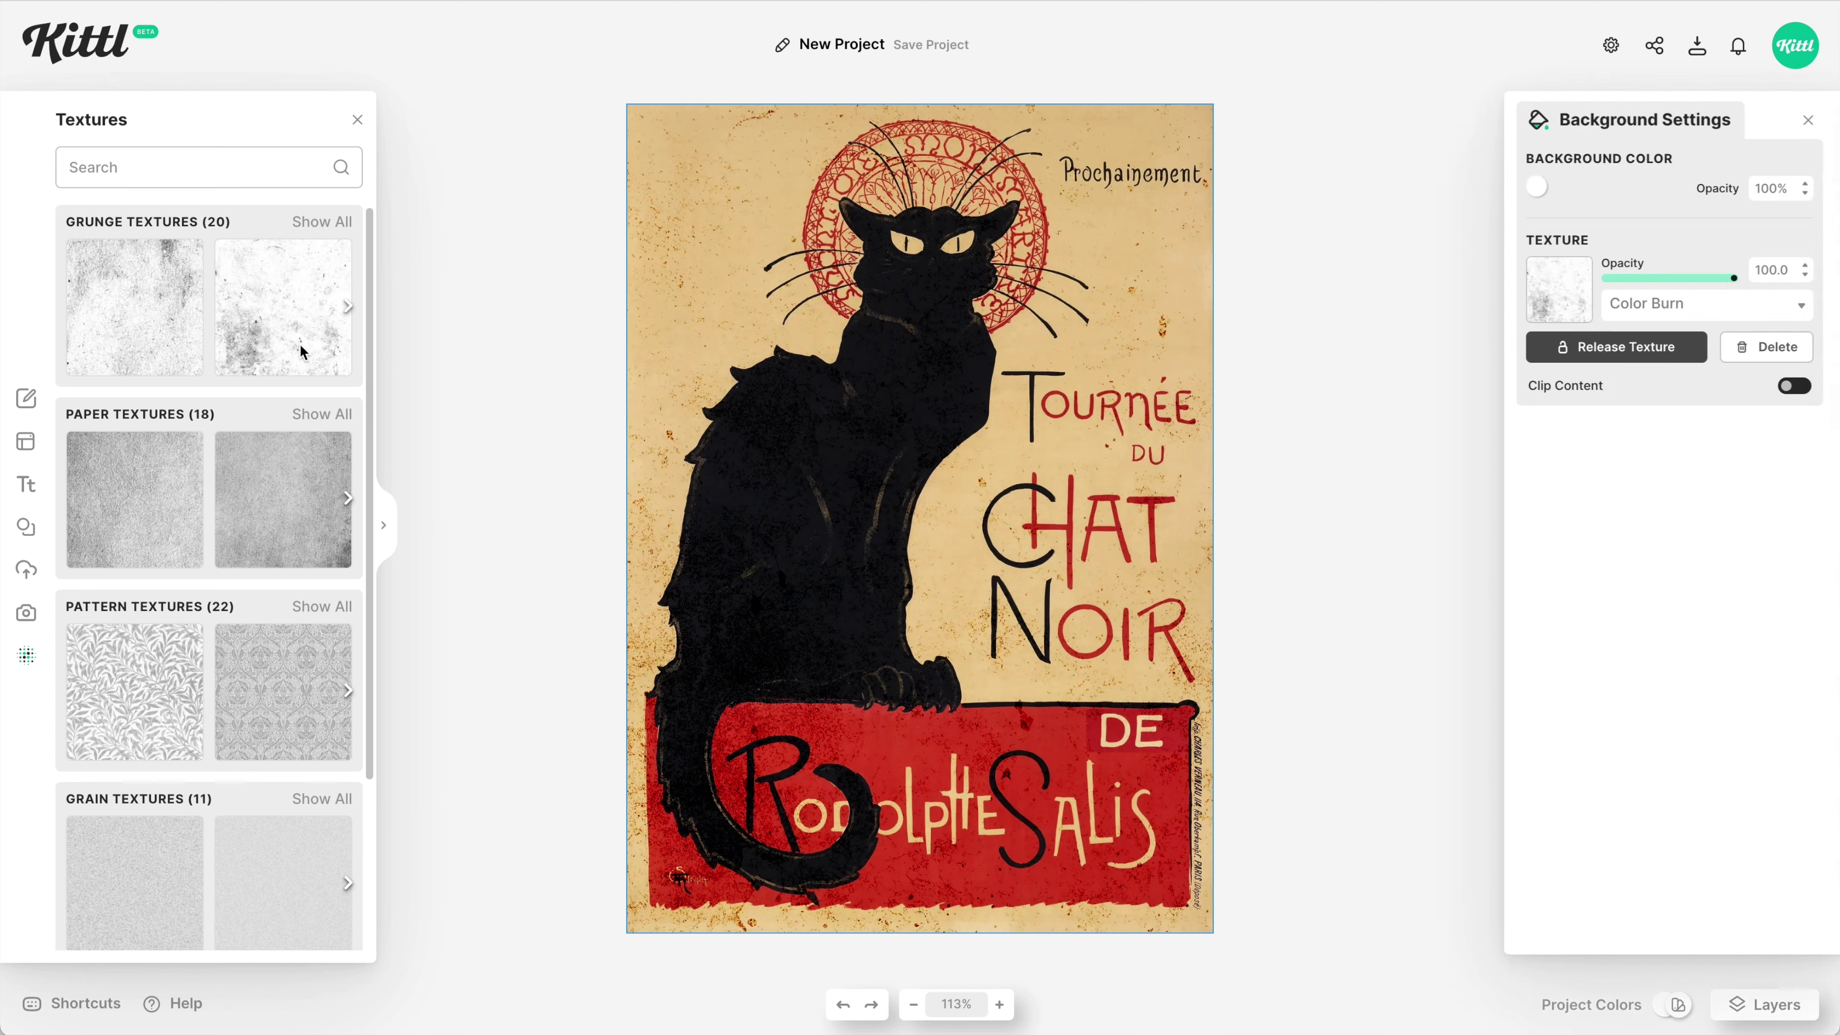
scroll(301, 351, right, 3)
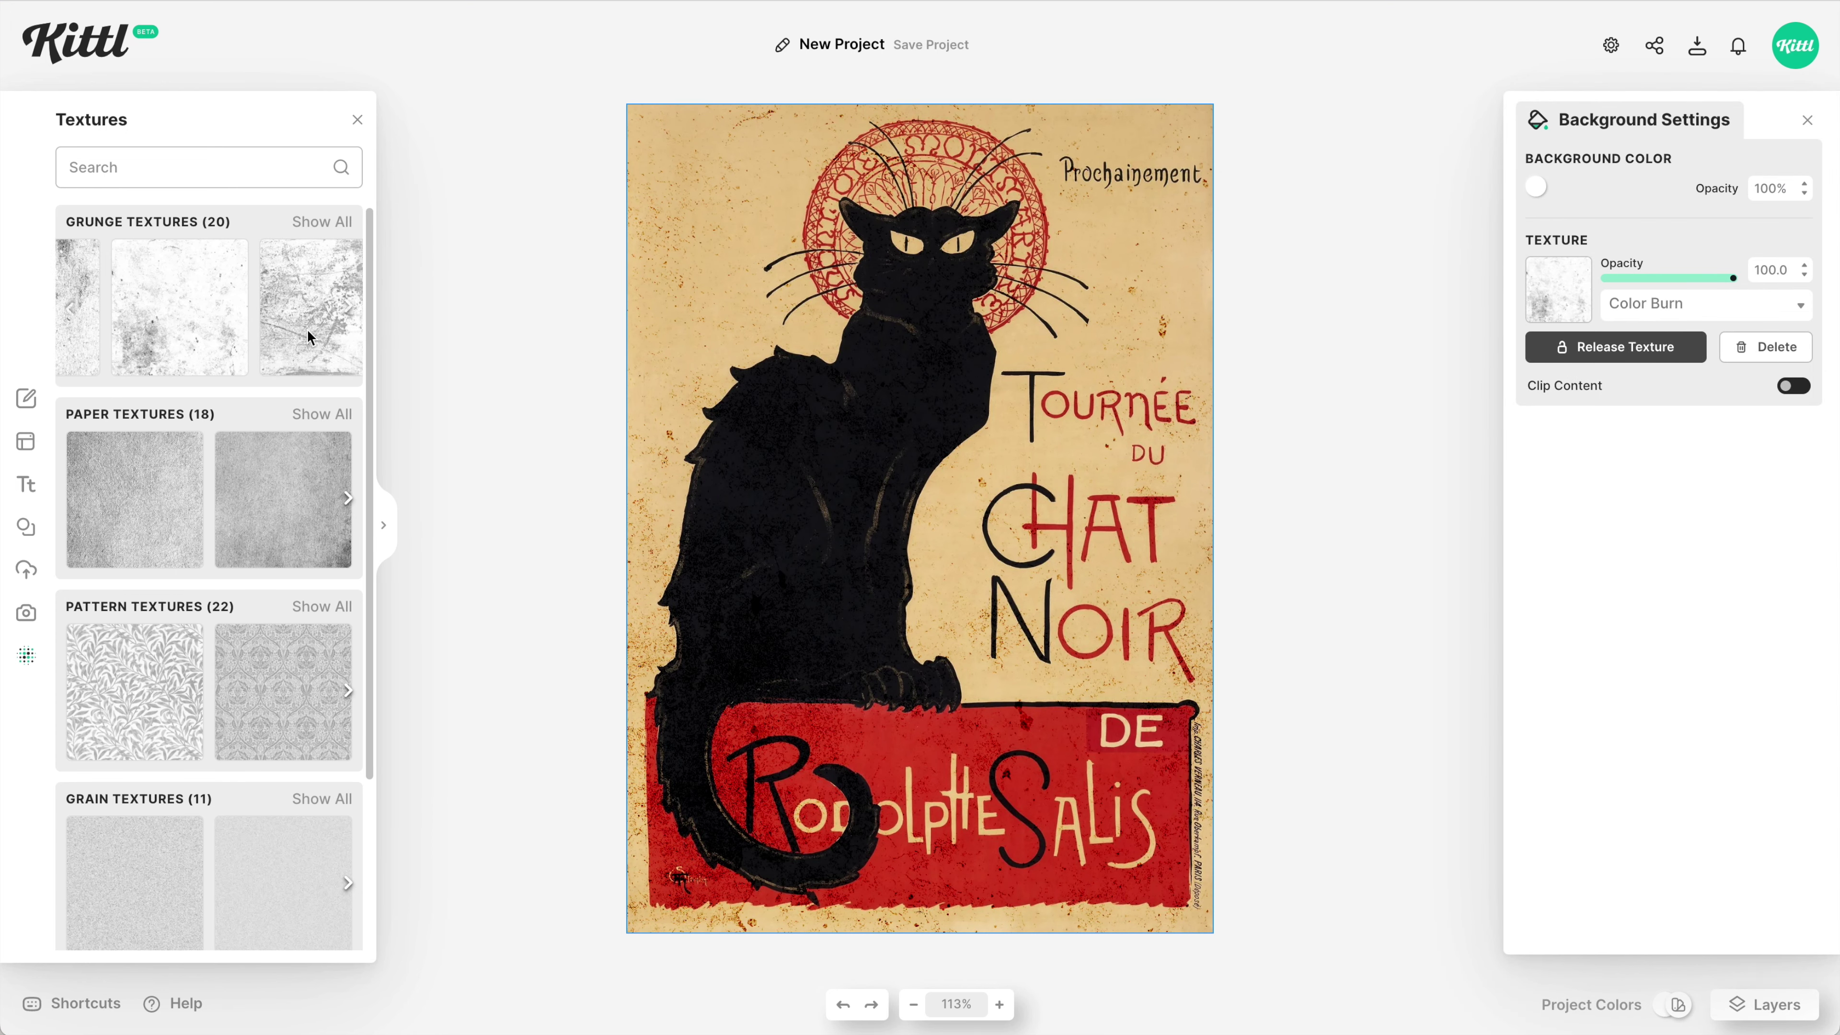
click(308, 337)
scroll(308, 337, down, 2)
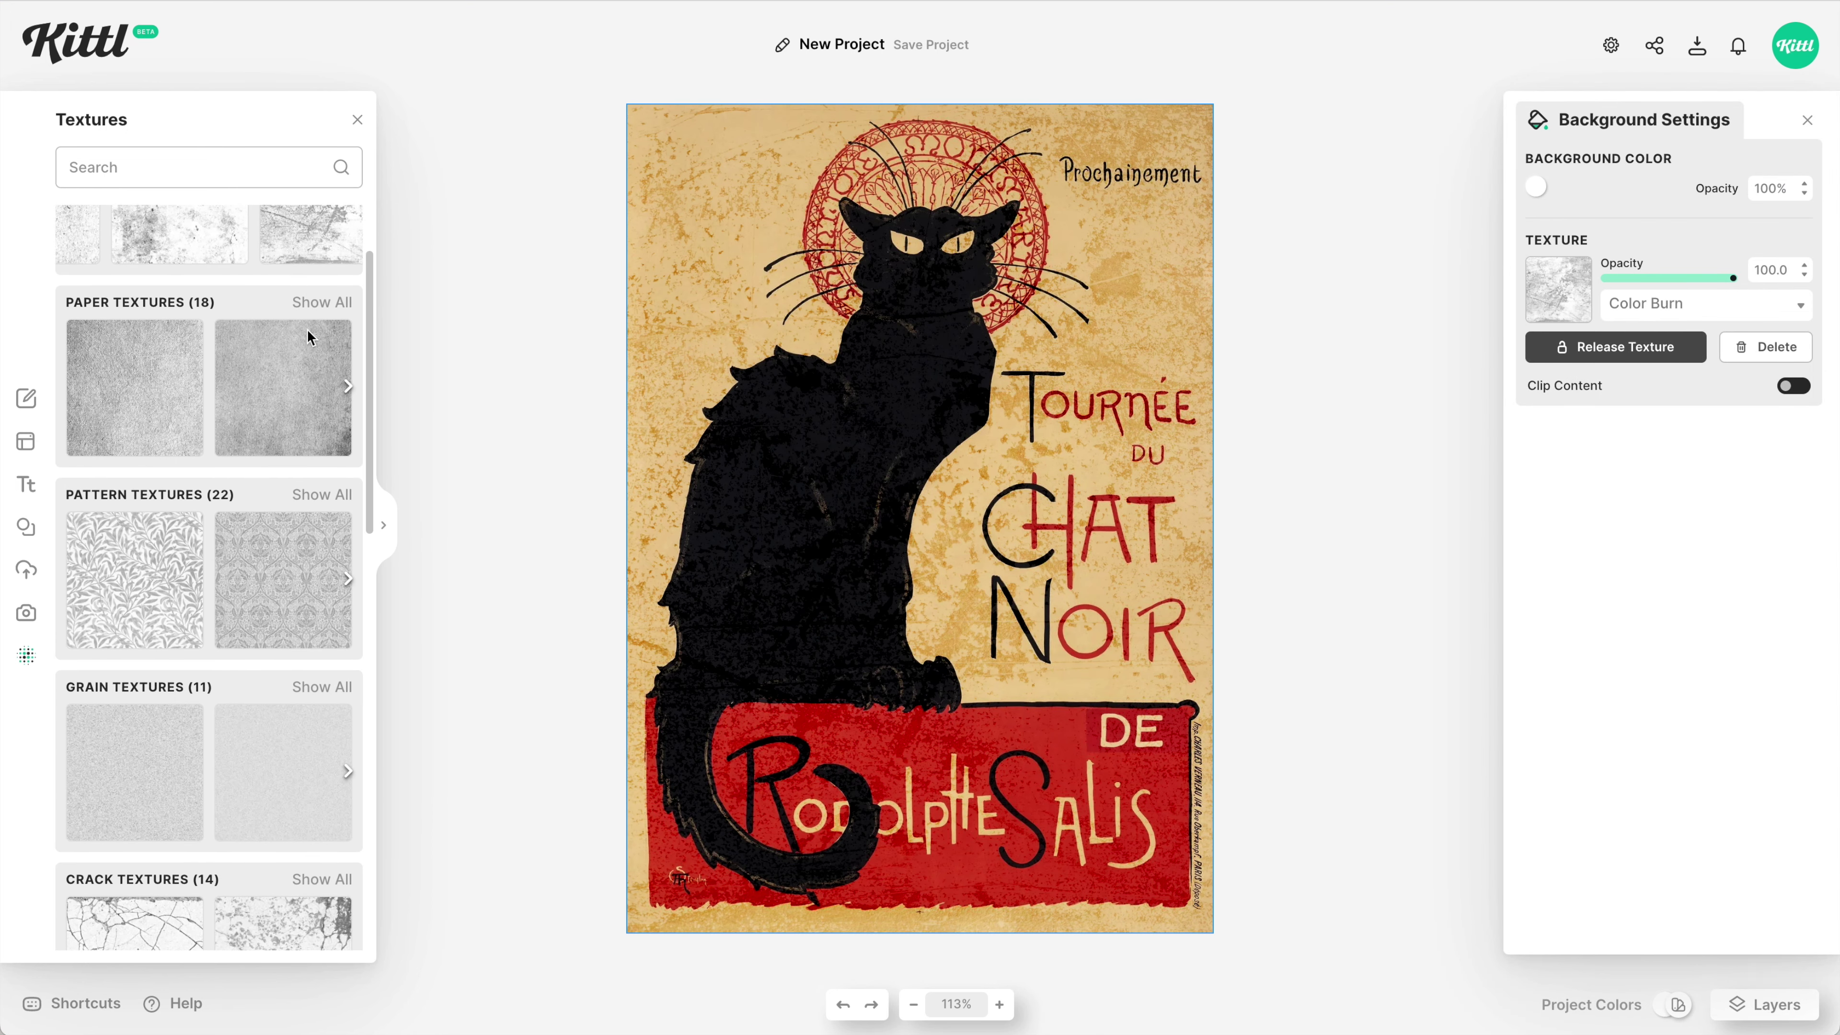
click(283, 386)
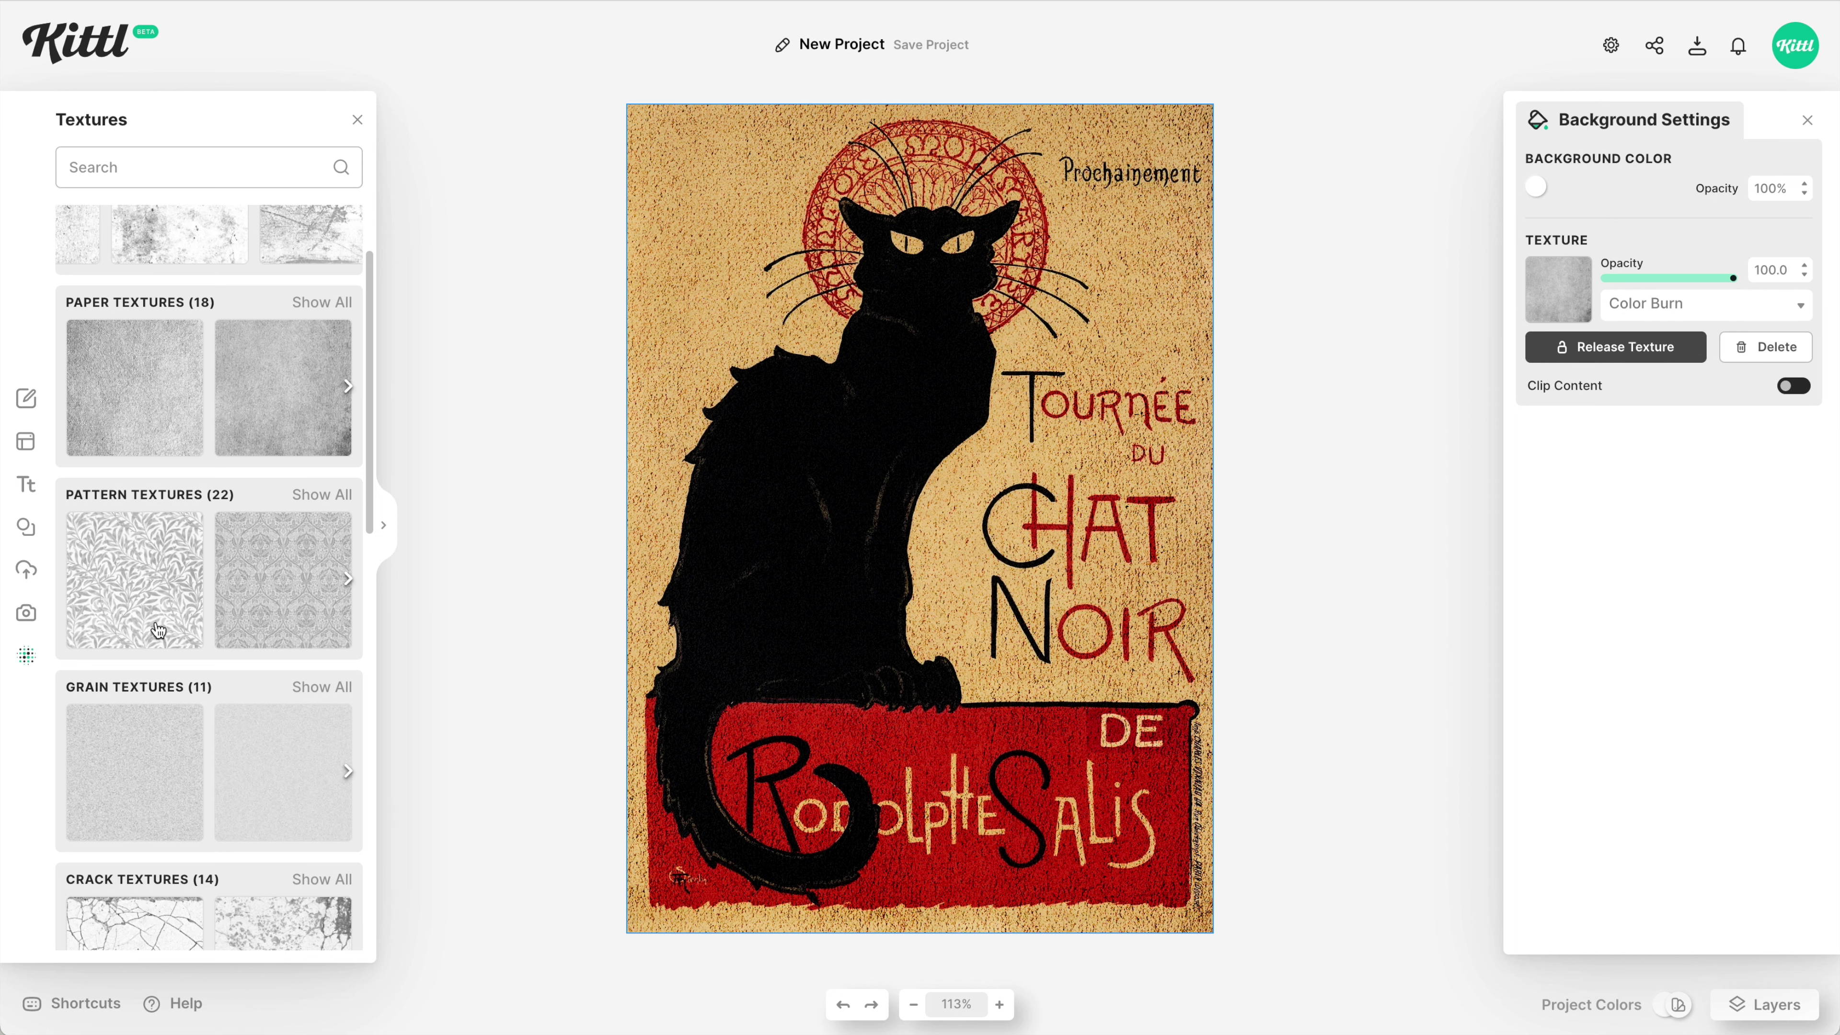
Step: Try the damask pattern and grain textures, settling on the second marble texture
click(272, 596)
scroll(274, 597, down, 4)
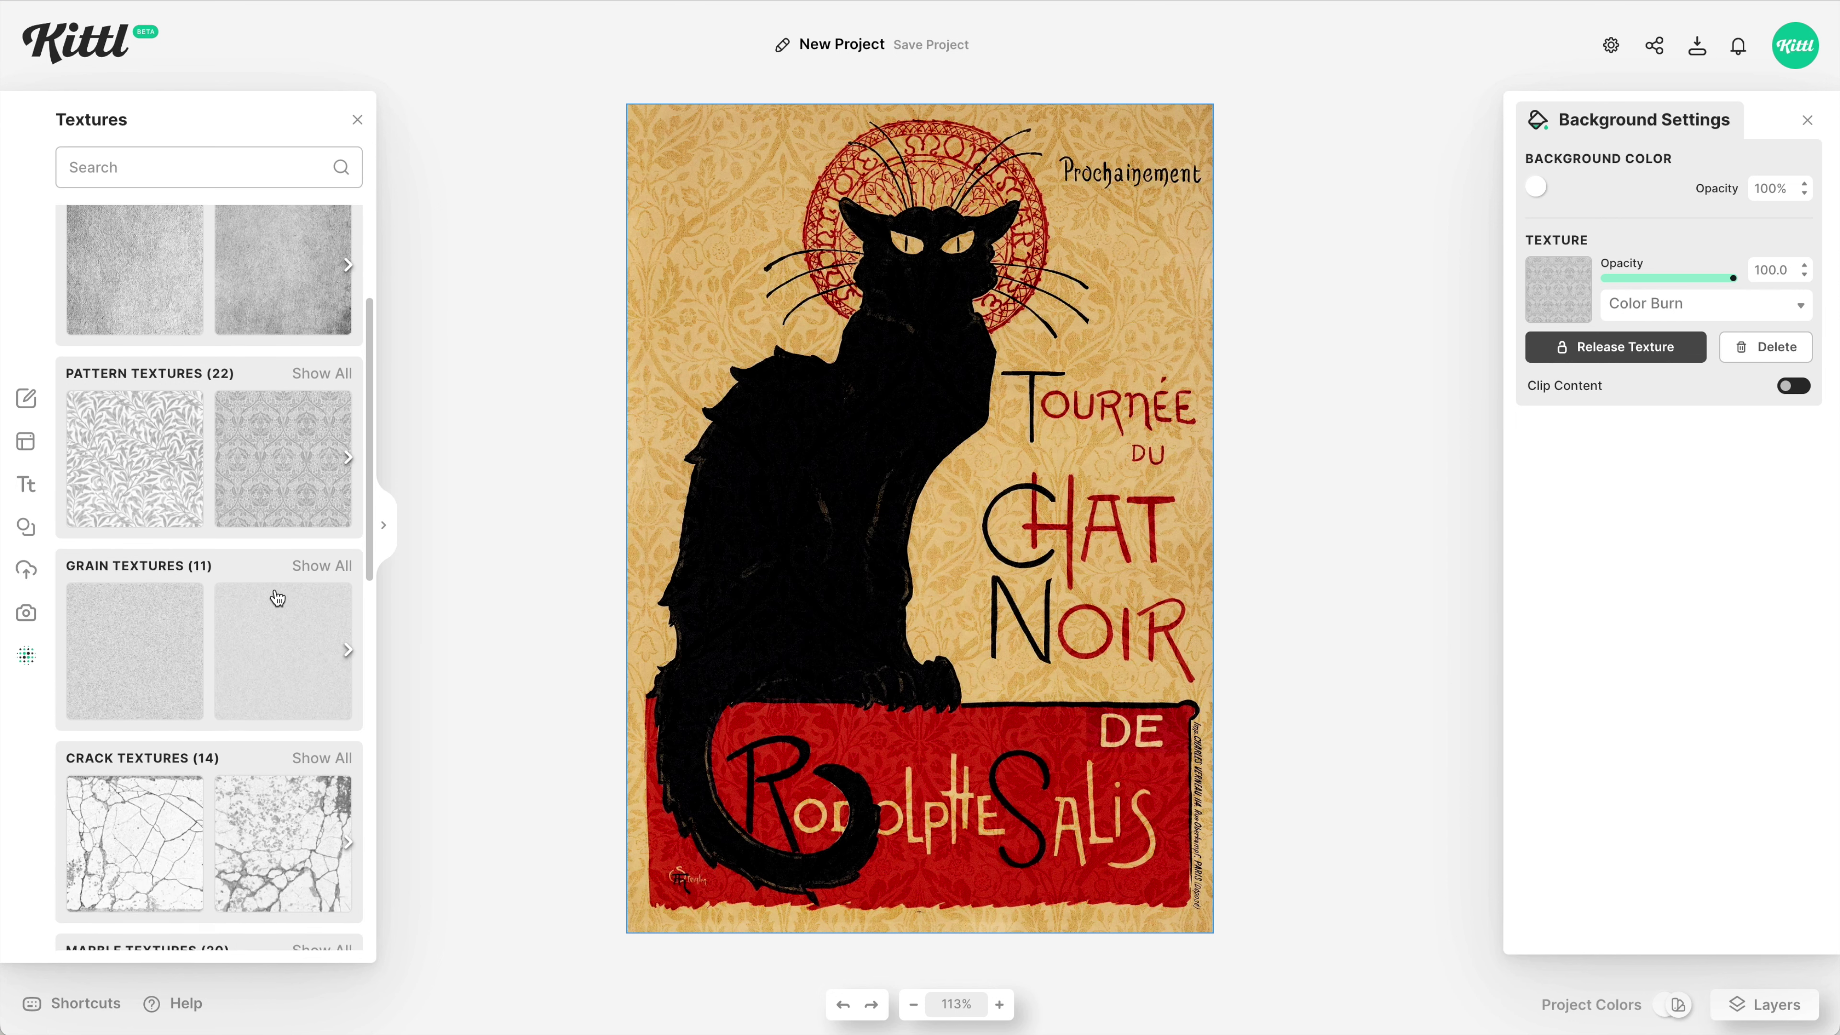
click(286, 577)
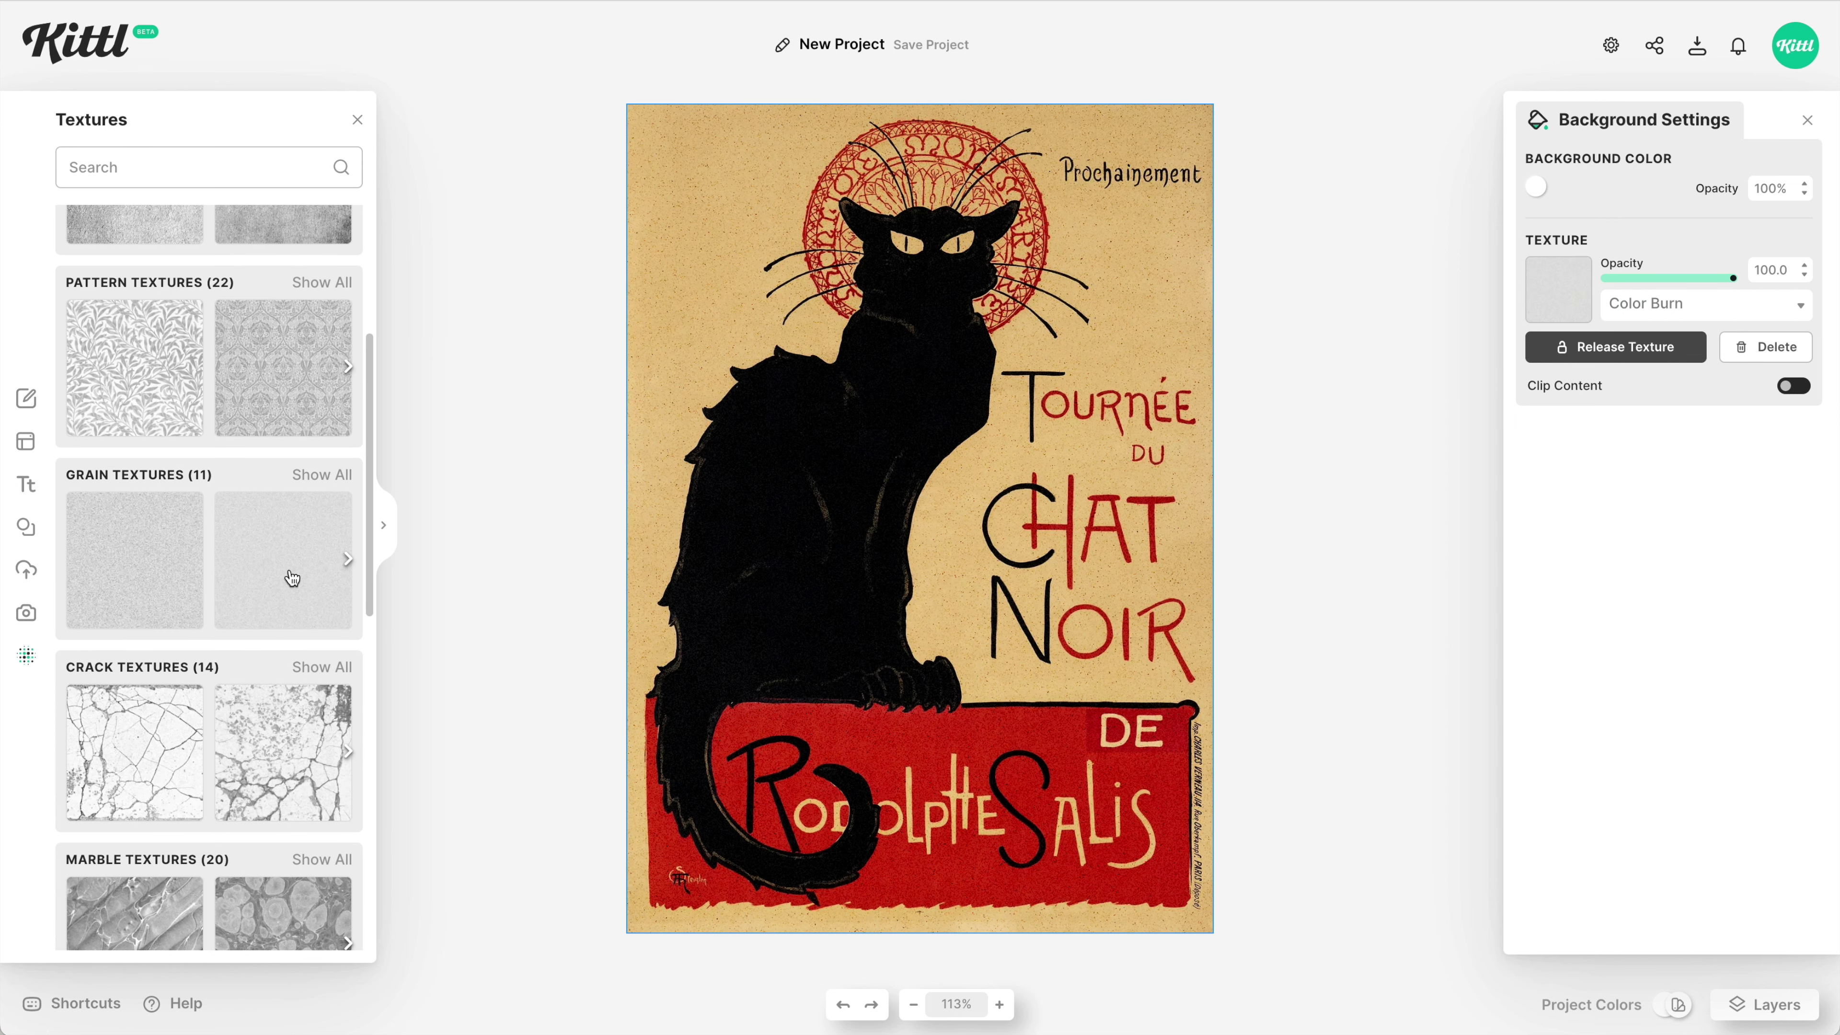
scroll(292, 578, down, 2)
scroll(292, 578, down, 5)
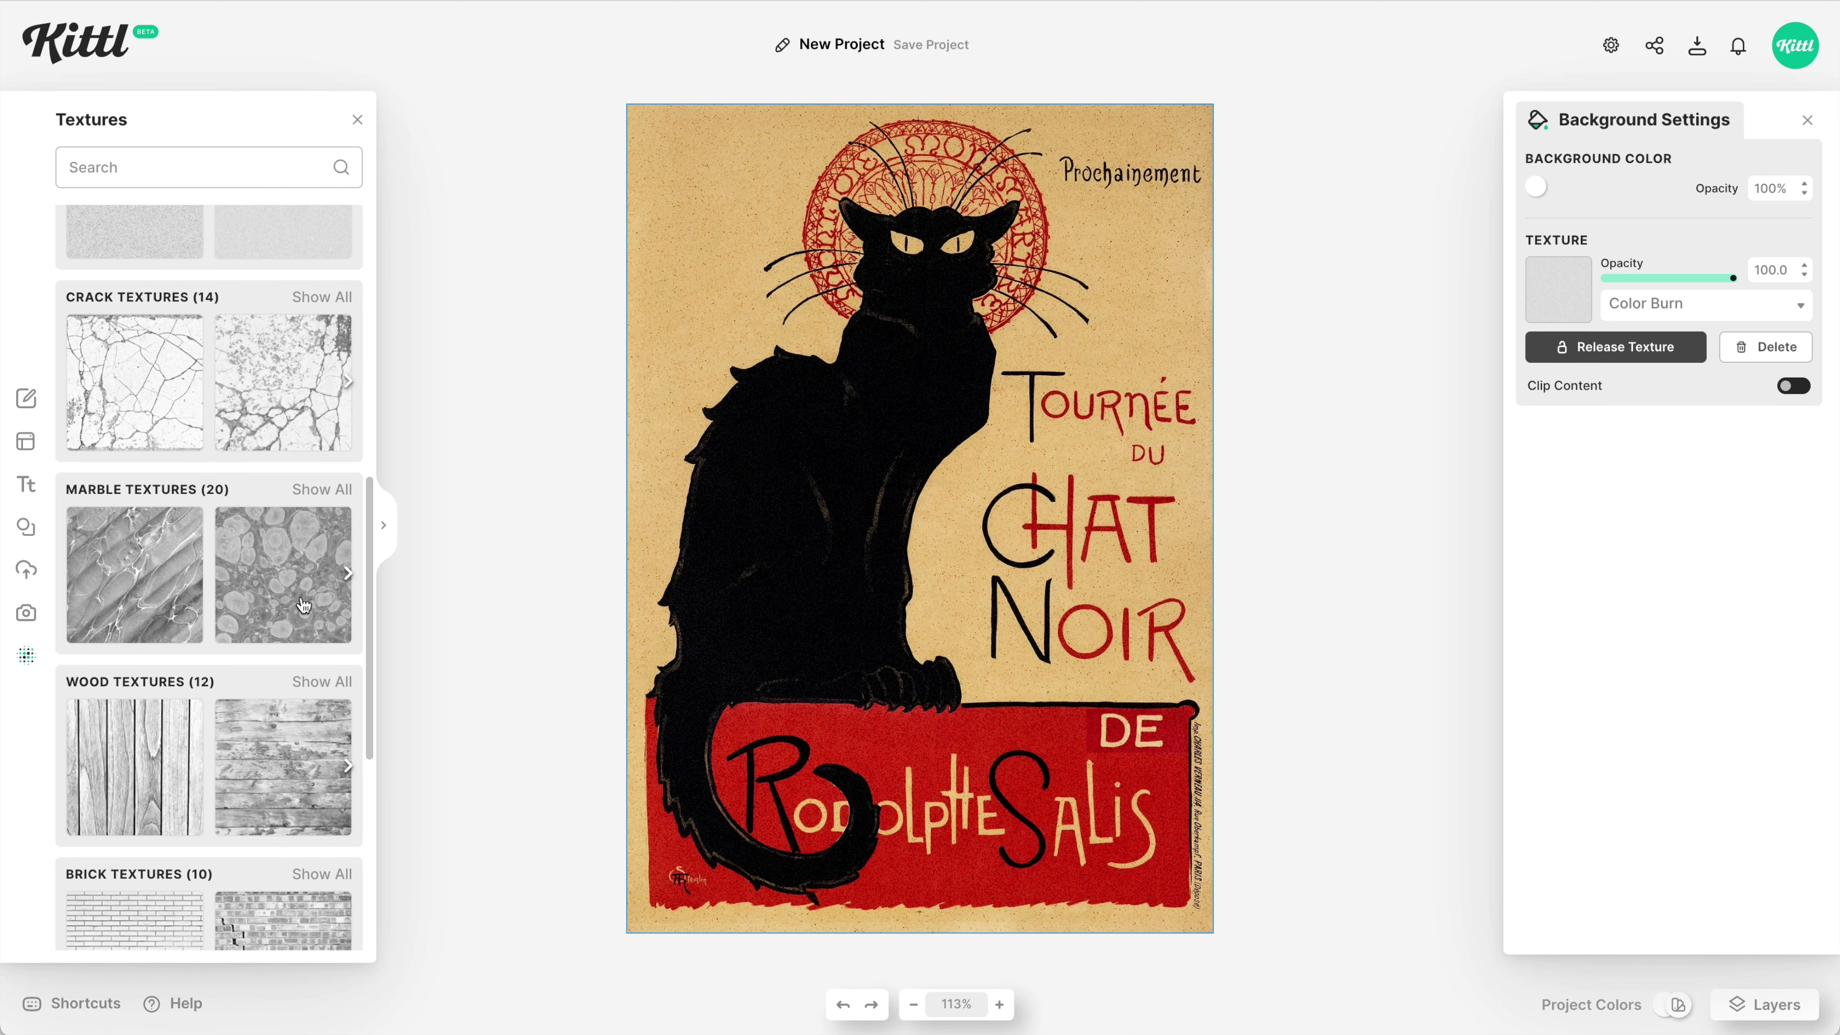
click(304, 605)
scroll(303, 605, down, 9)
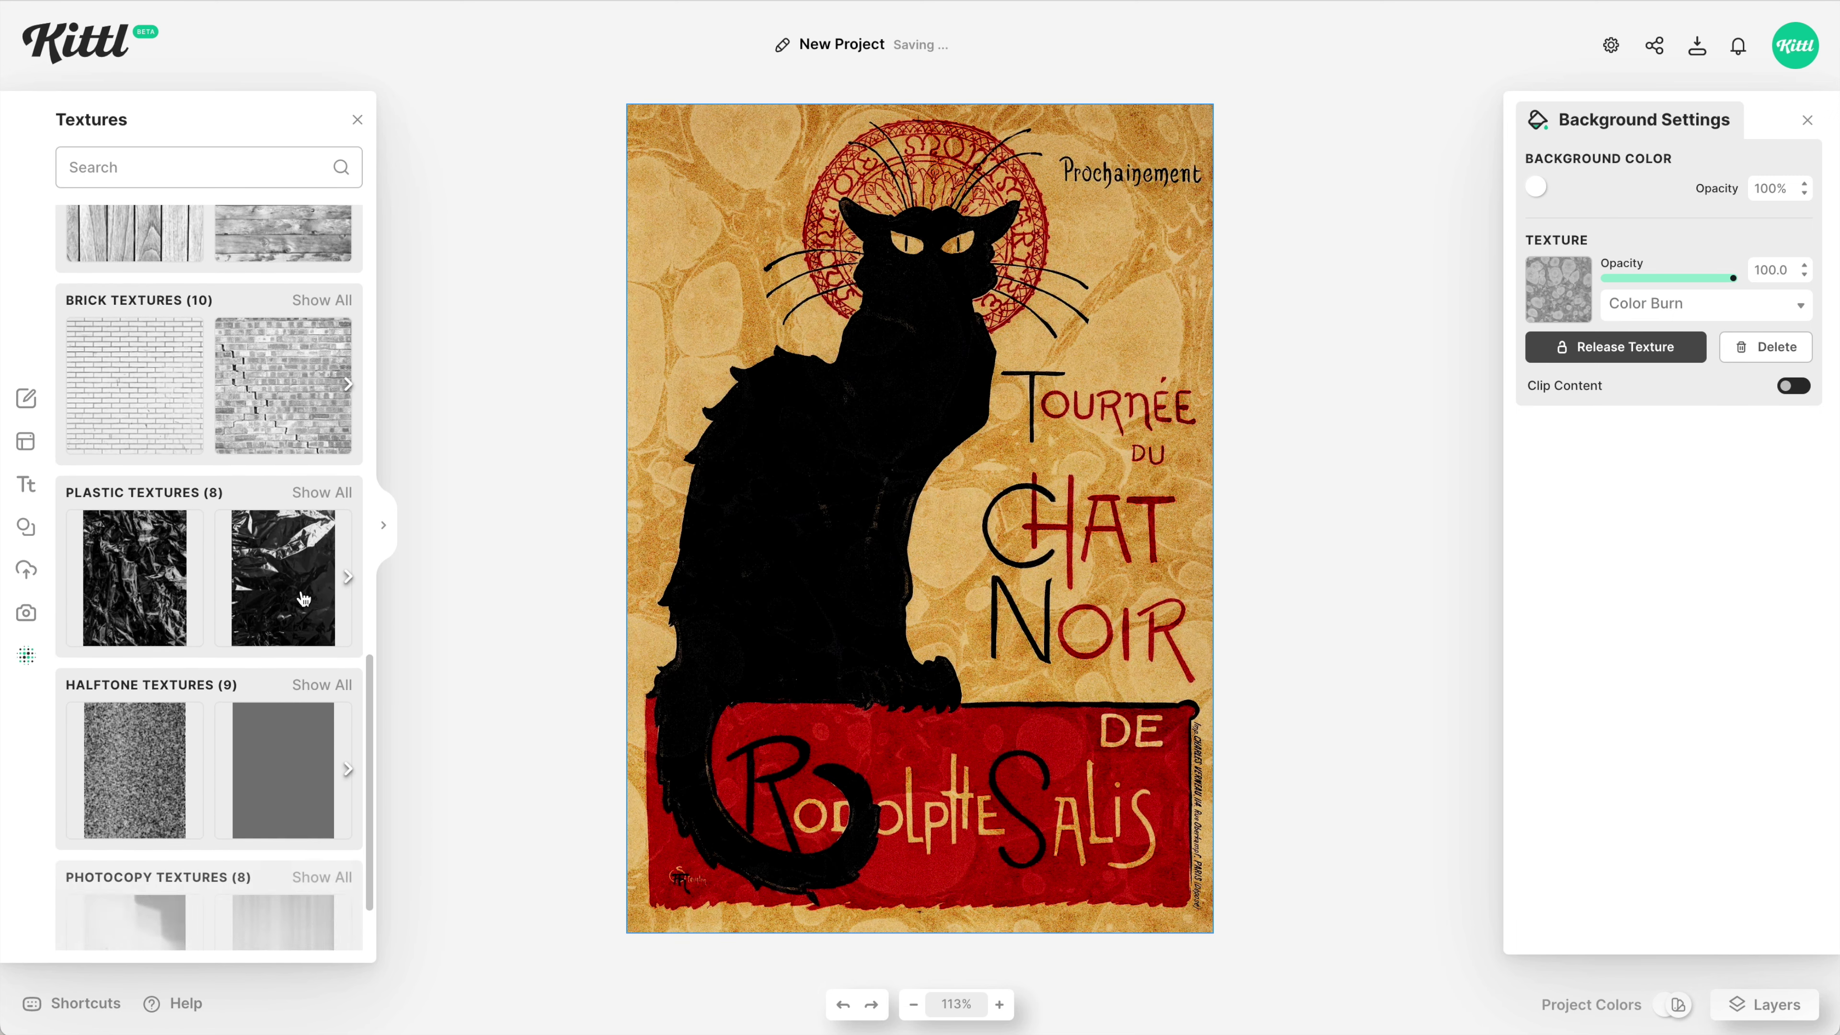
scroll(304, 599, up, 18)
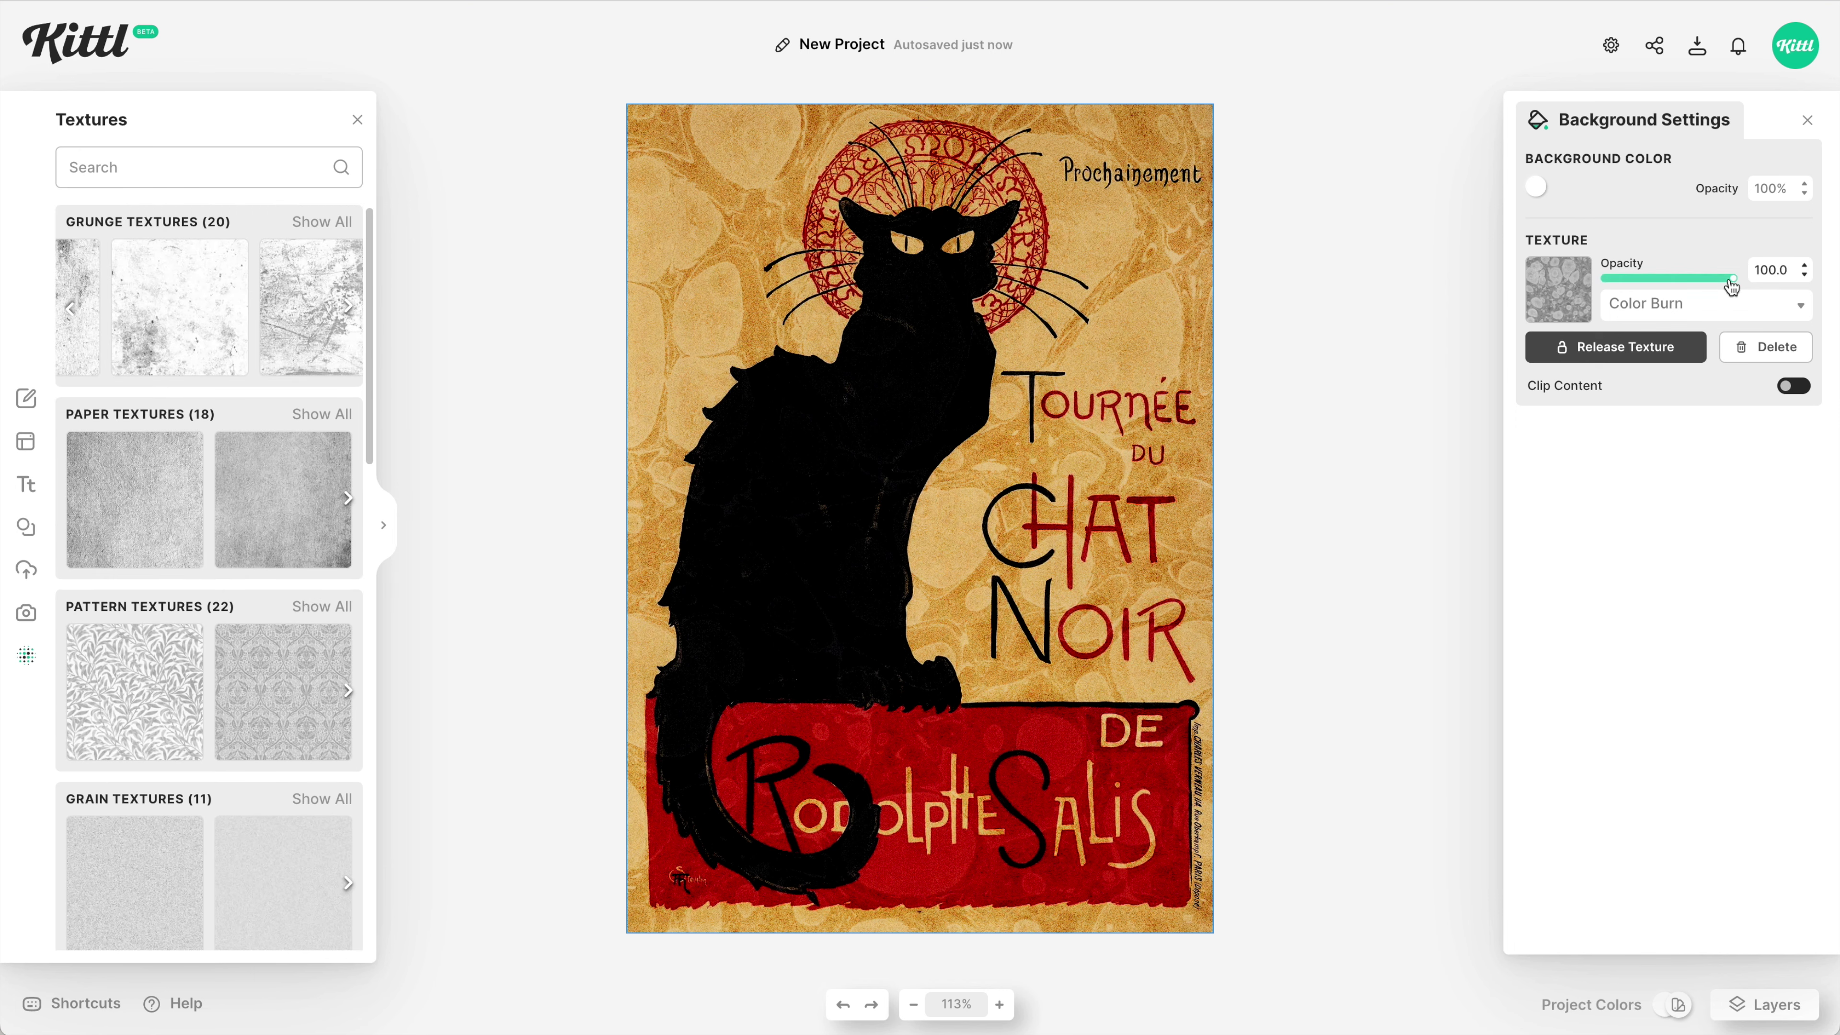
Step: Blend the marble texture as Soft Light at 77.4 opacity, after trying Multiply and Overlay
mouse_move(1734, 282)
mouse_down()
mouse_move(1616, 297)
mouse_move(1746, 285)
mouse_up()
click(1757, 308)
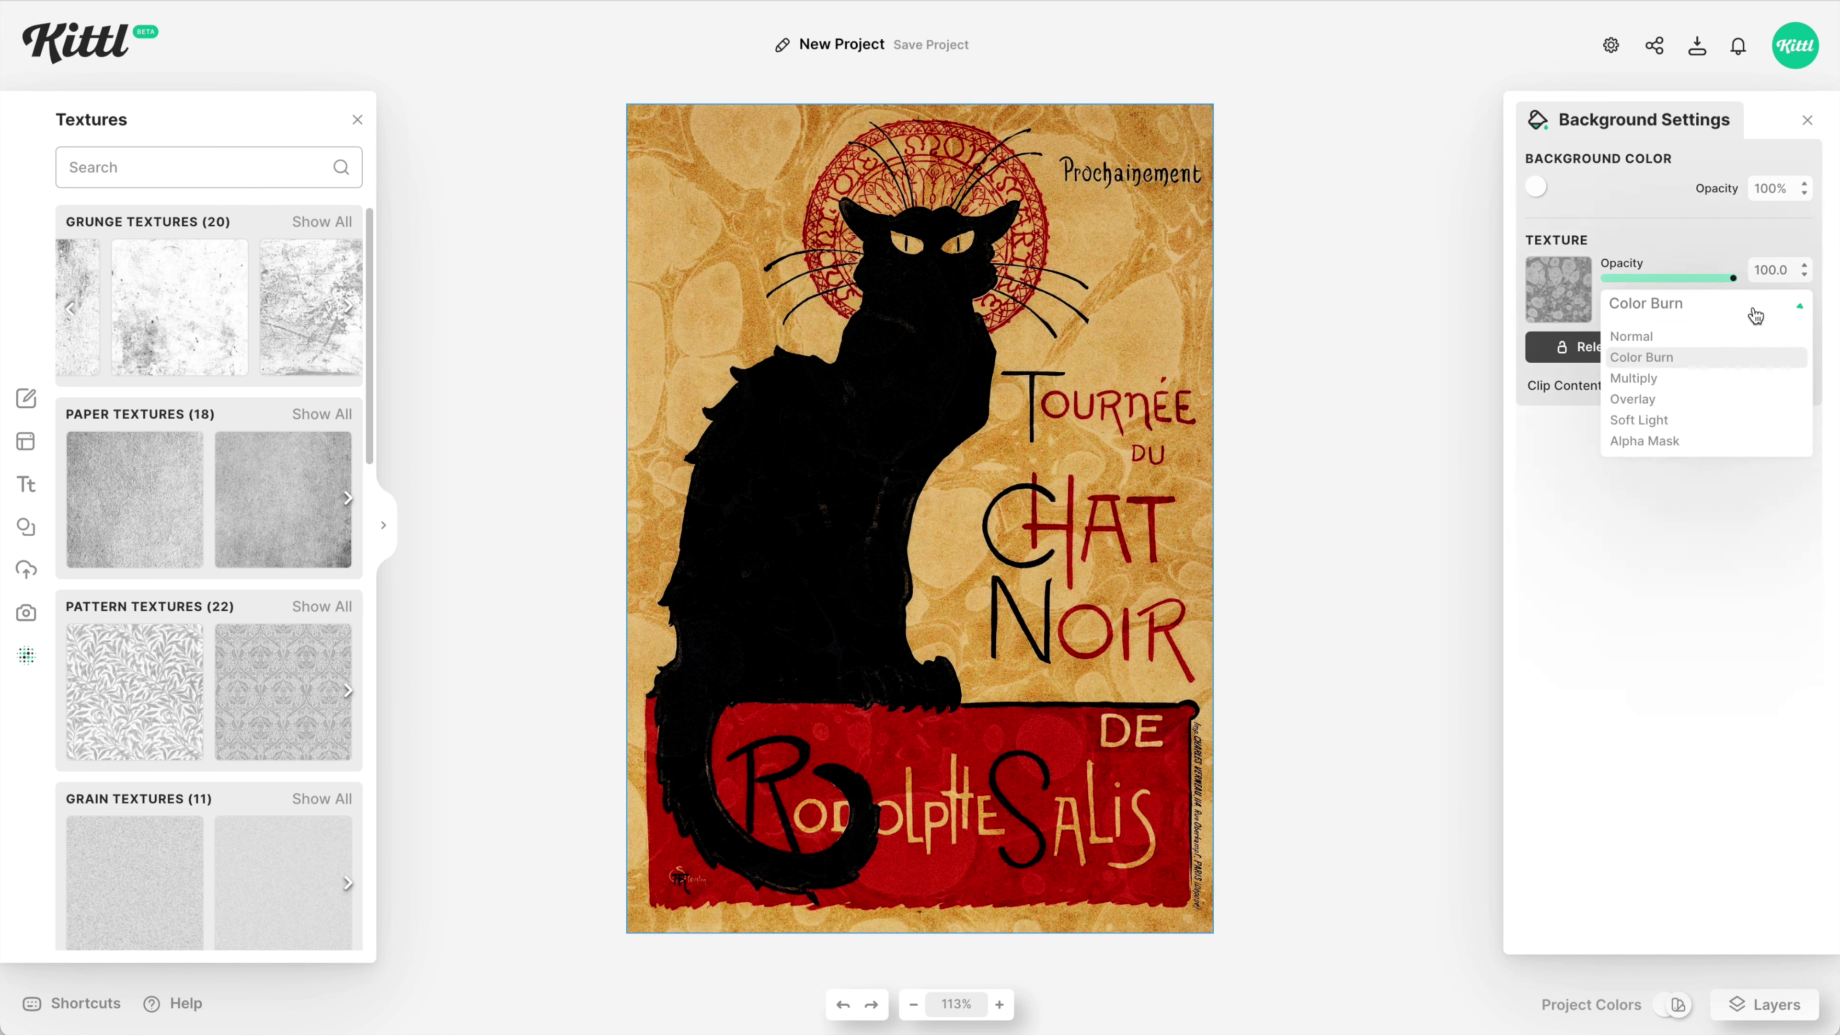
click(1707, 377)
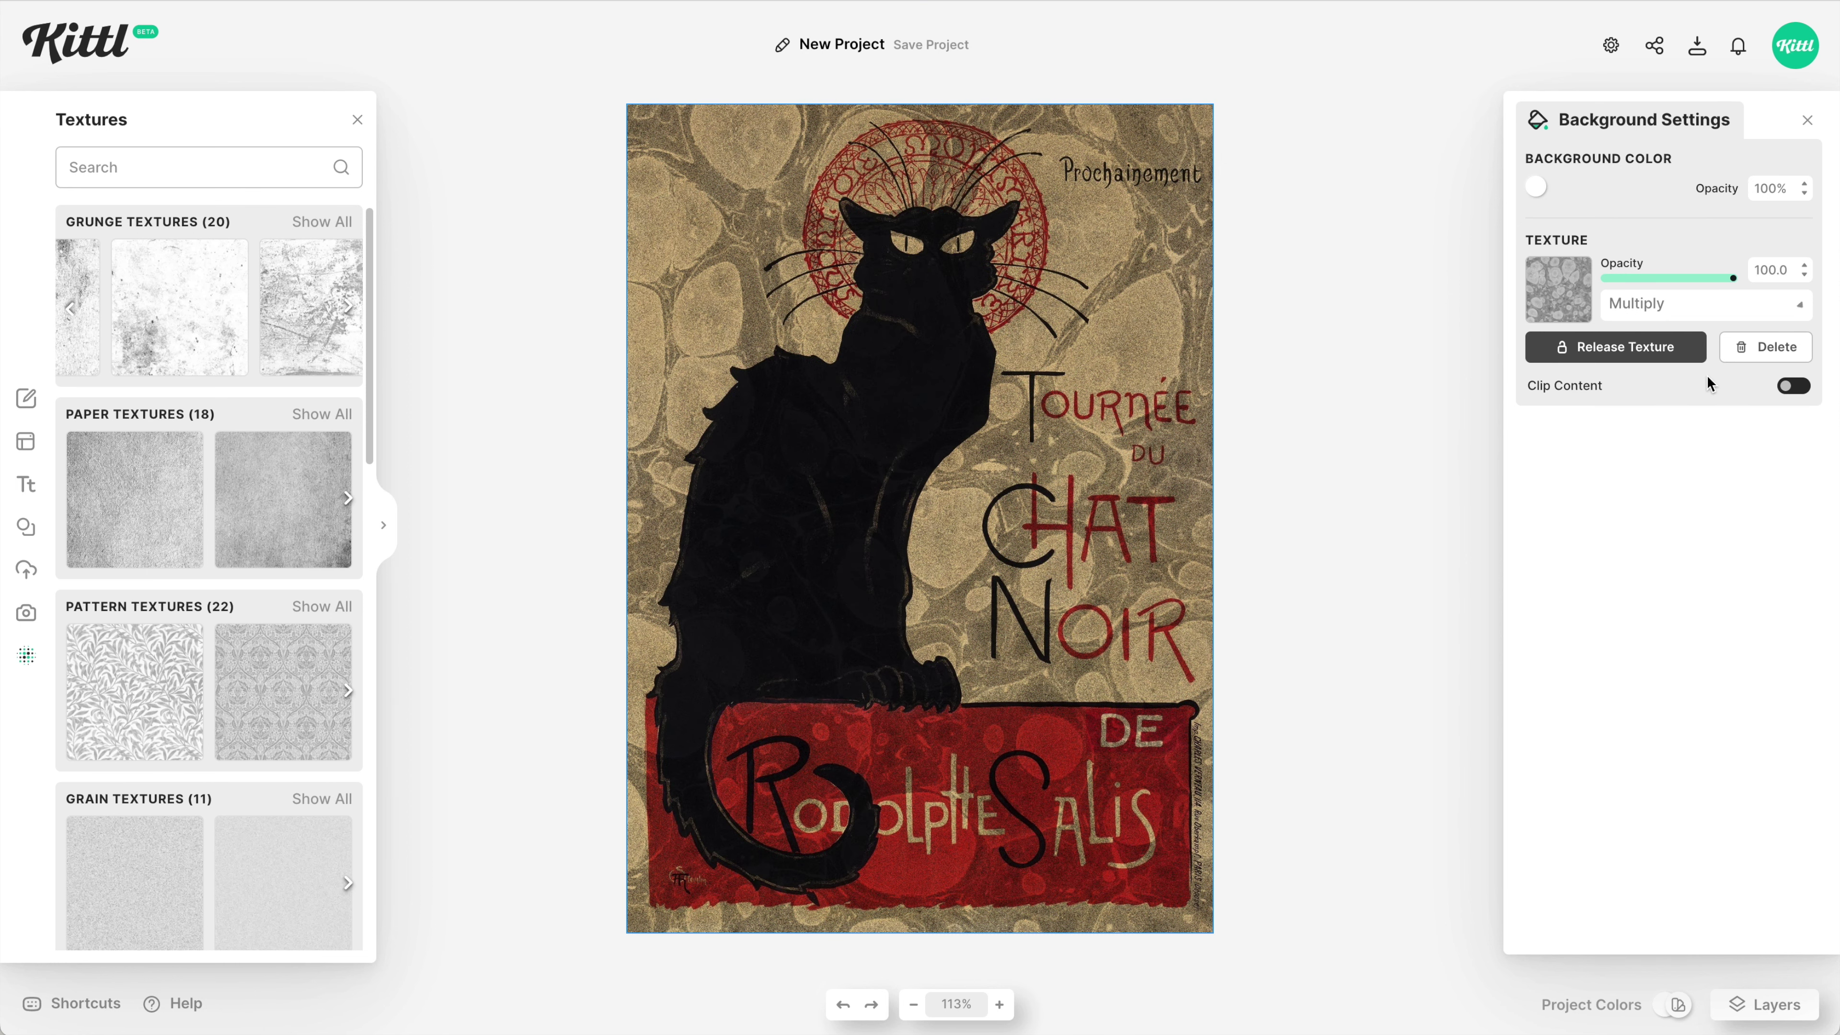
click(1709, 309)
click(1672, 399)
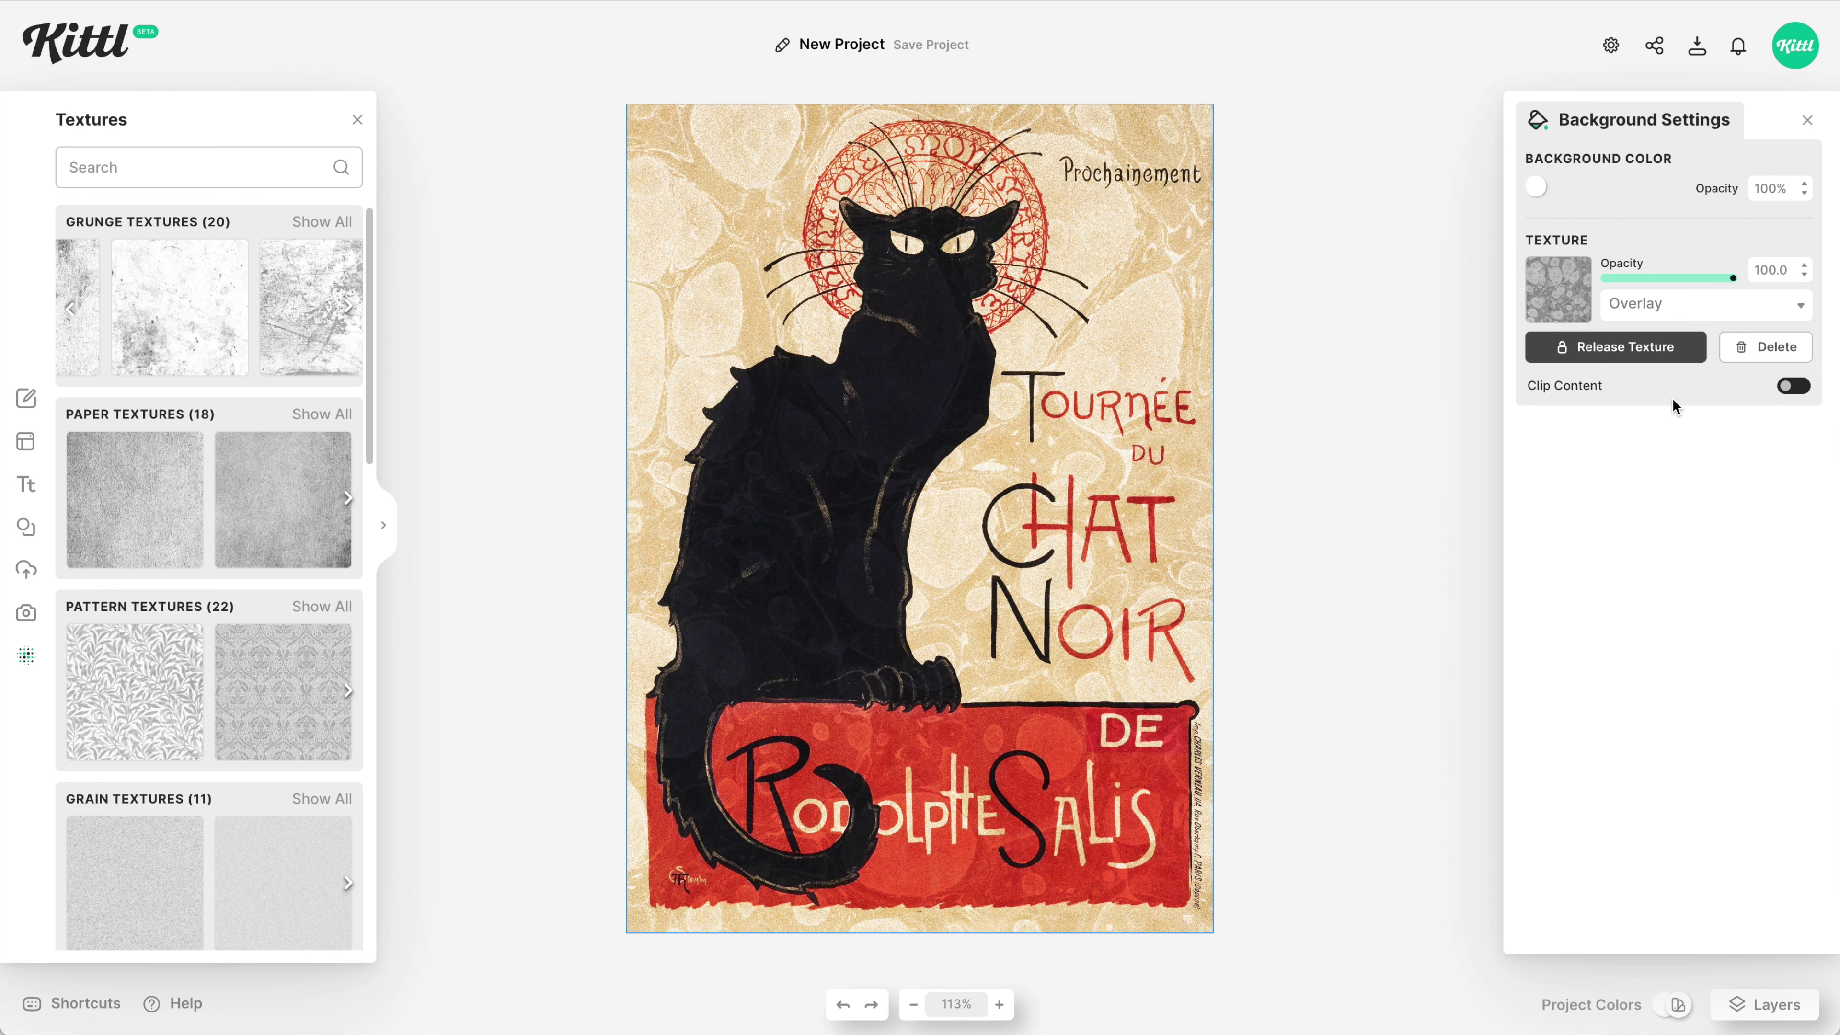
drag(1733, 278, 1719, 283)
click(1715, 308)
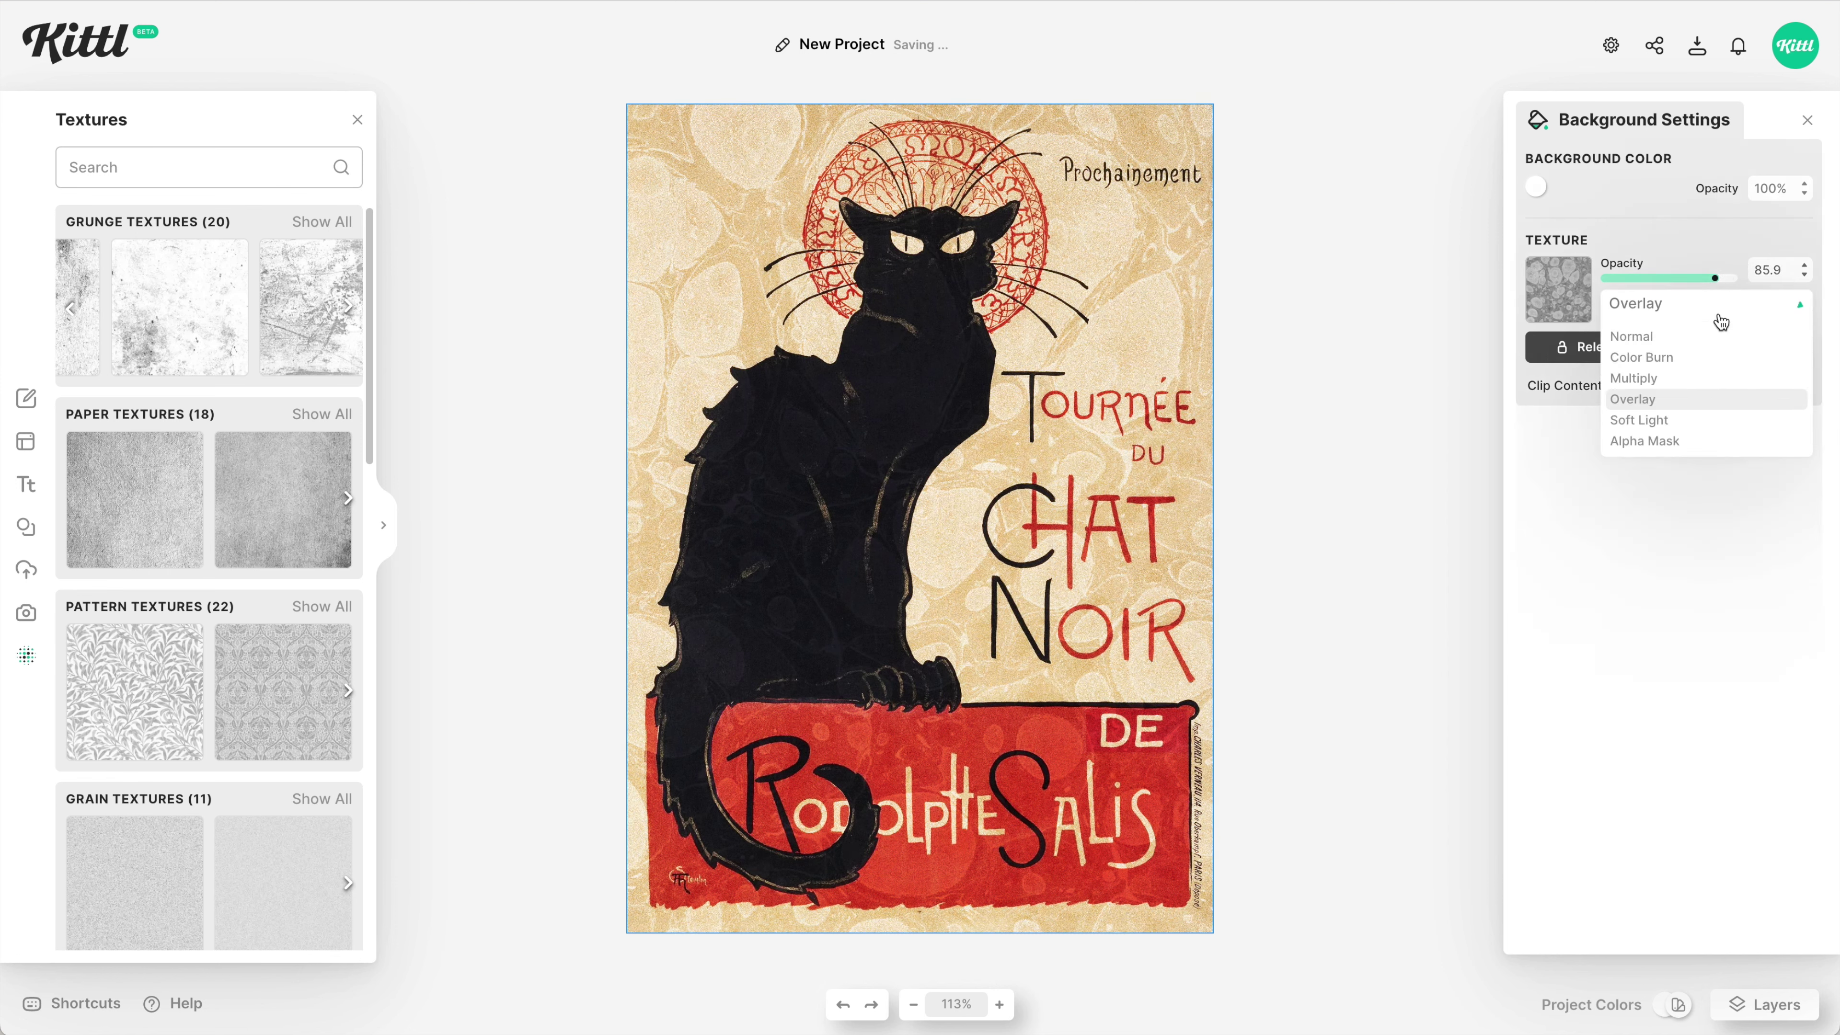
click(1675, 424)
mouse_move(1716, 283)
mouse_down()
mouse_move(1665, 283)
mouse_move(1708, 288)
mouse_up()
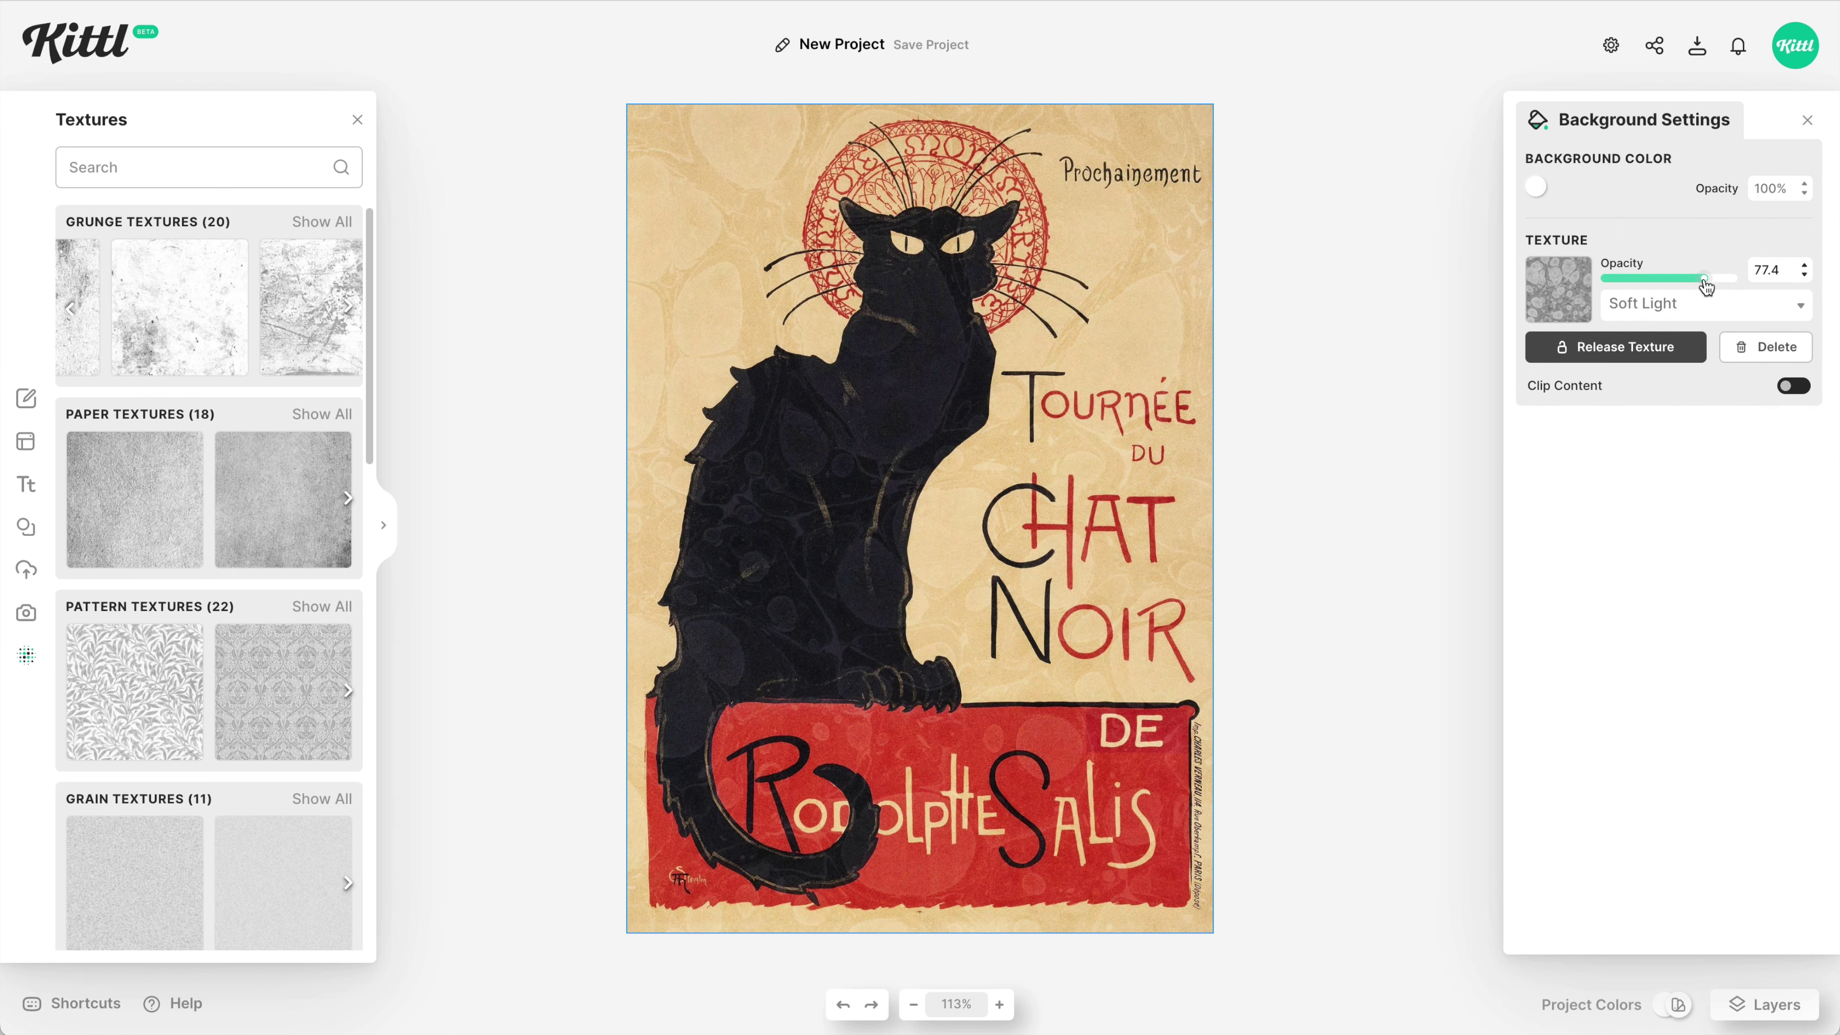
Step: Detach the texture as an editable image, apply a different grunge texture, and close Background Settings
click(1605, 353)
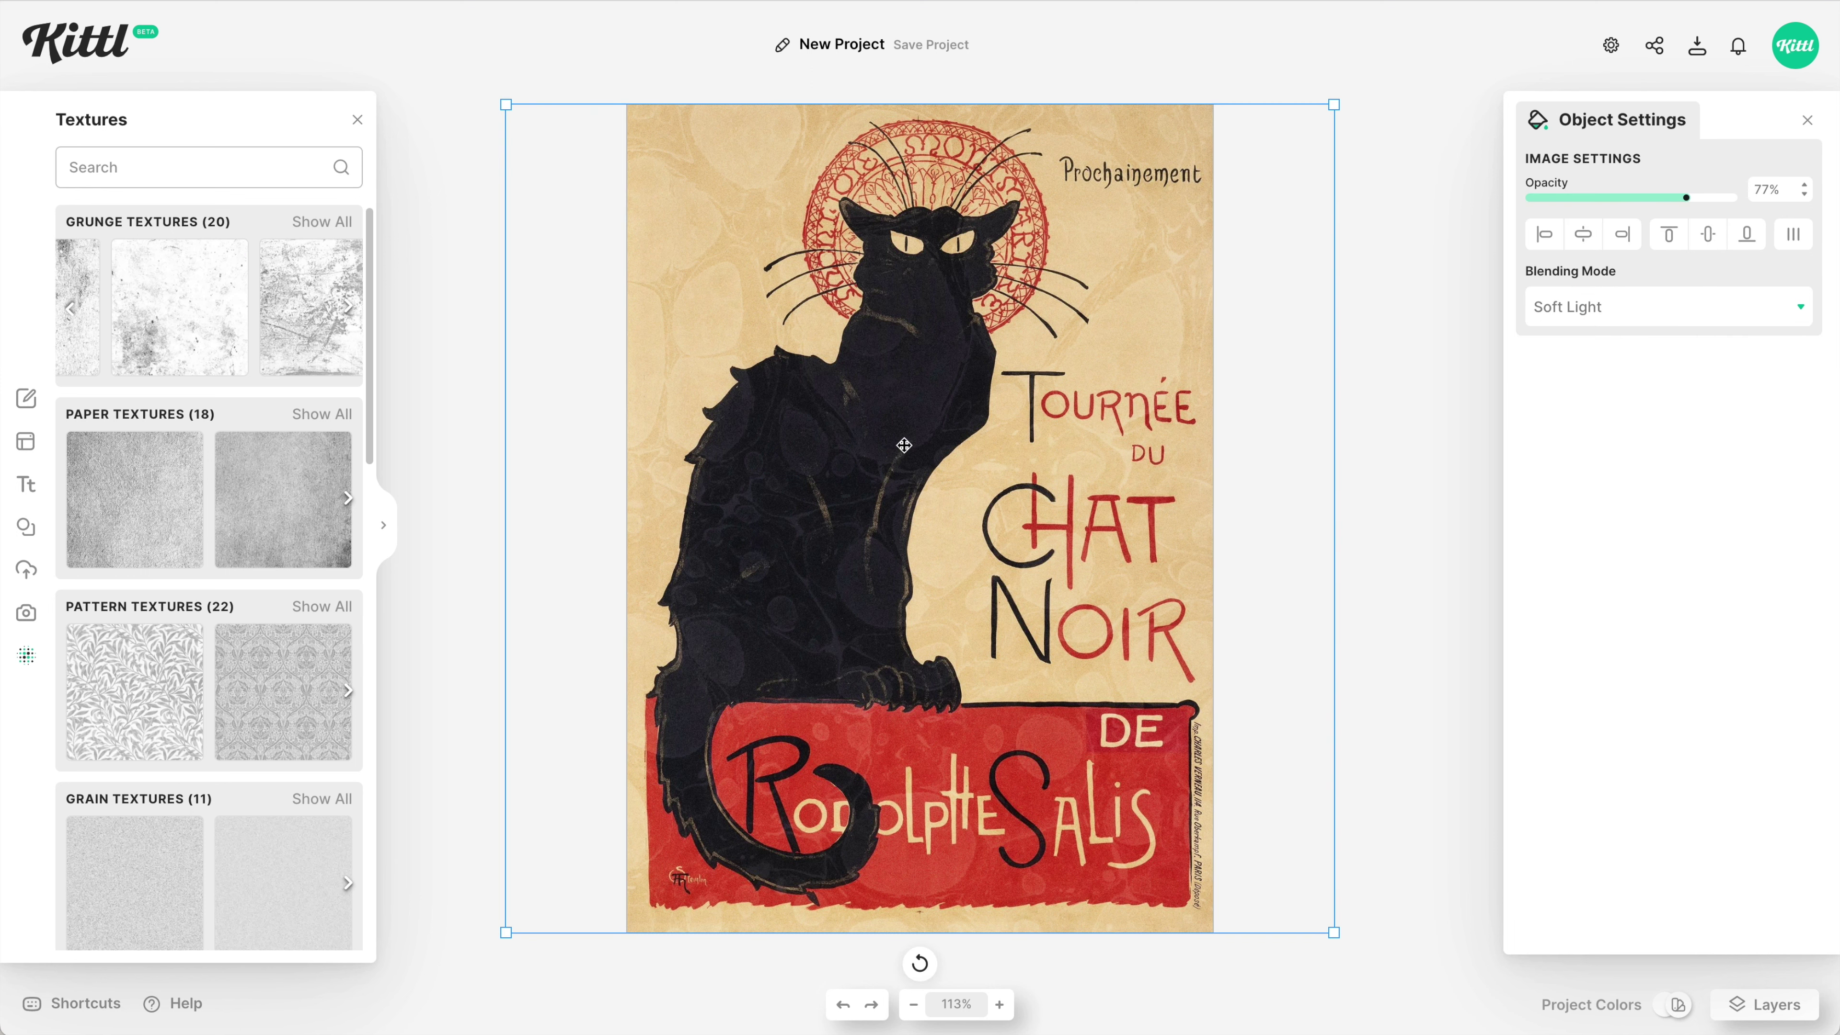
click(183, 334)
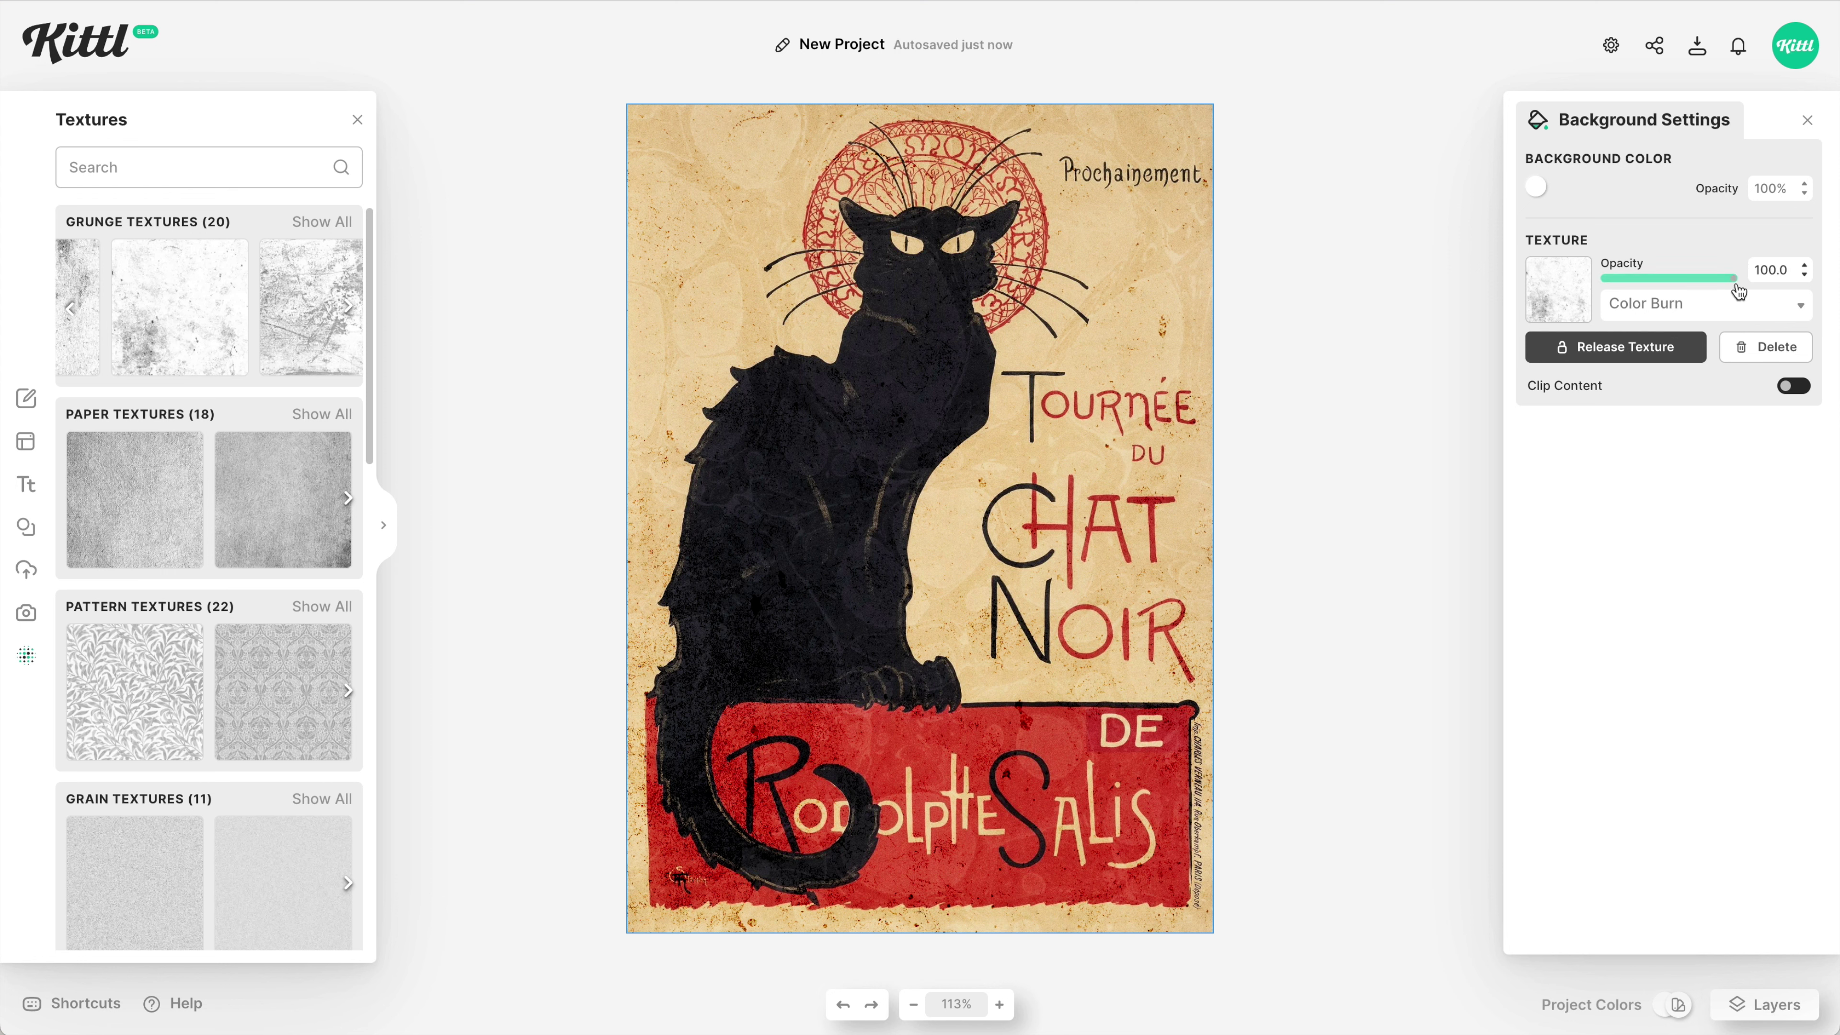
click(339, 348)
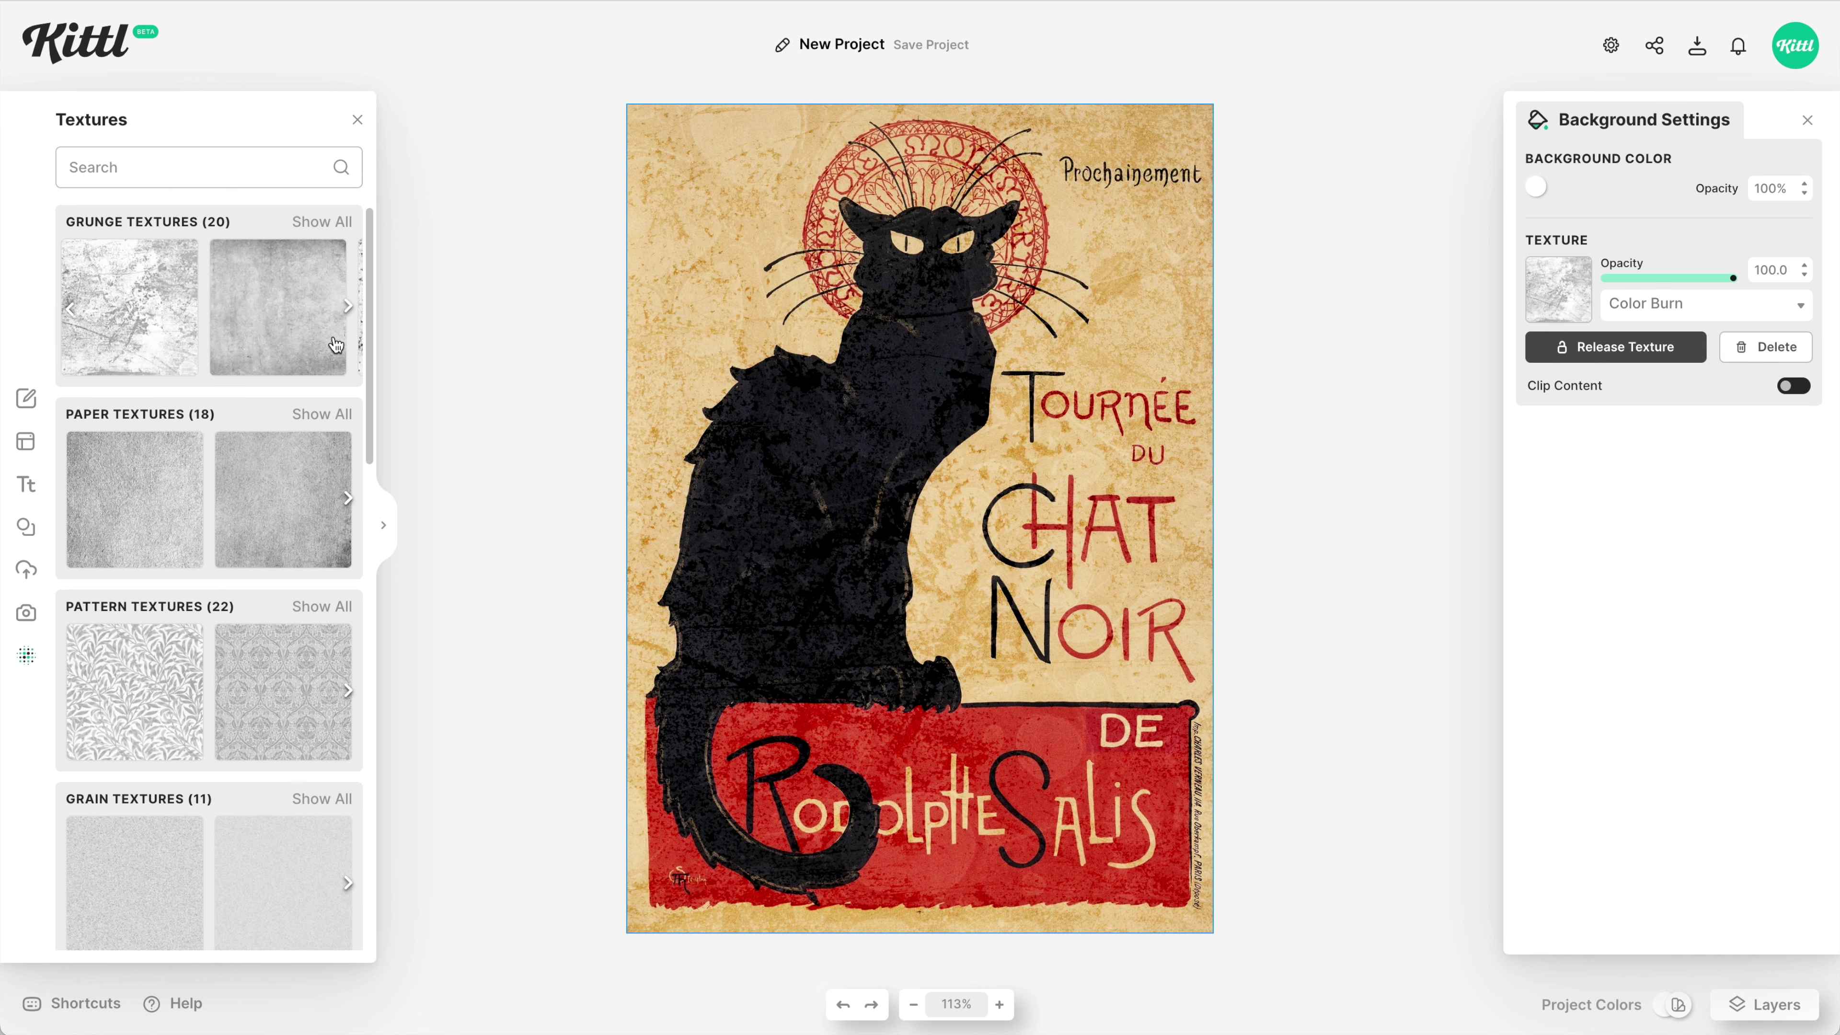
click(1442, 229)
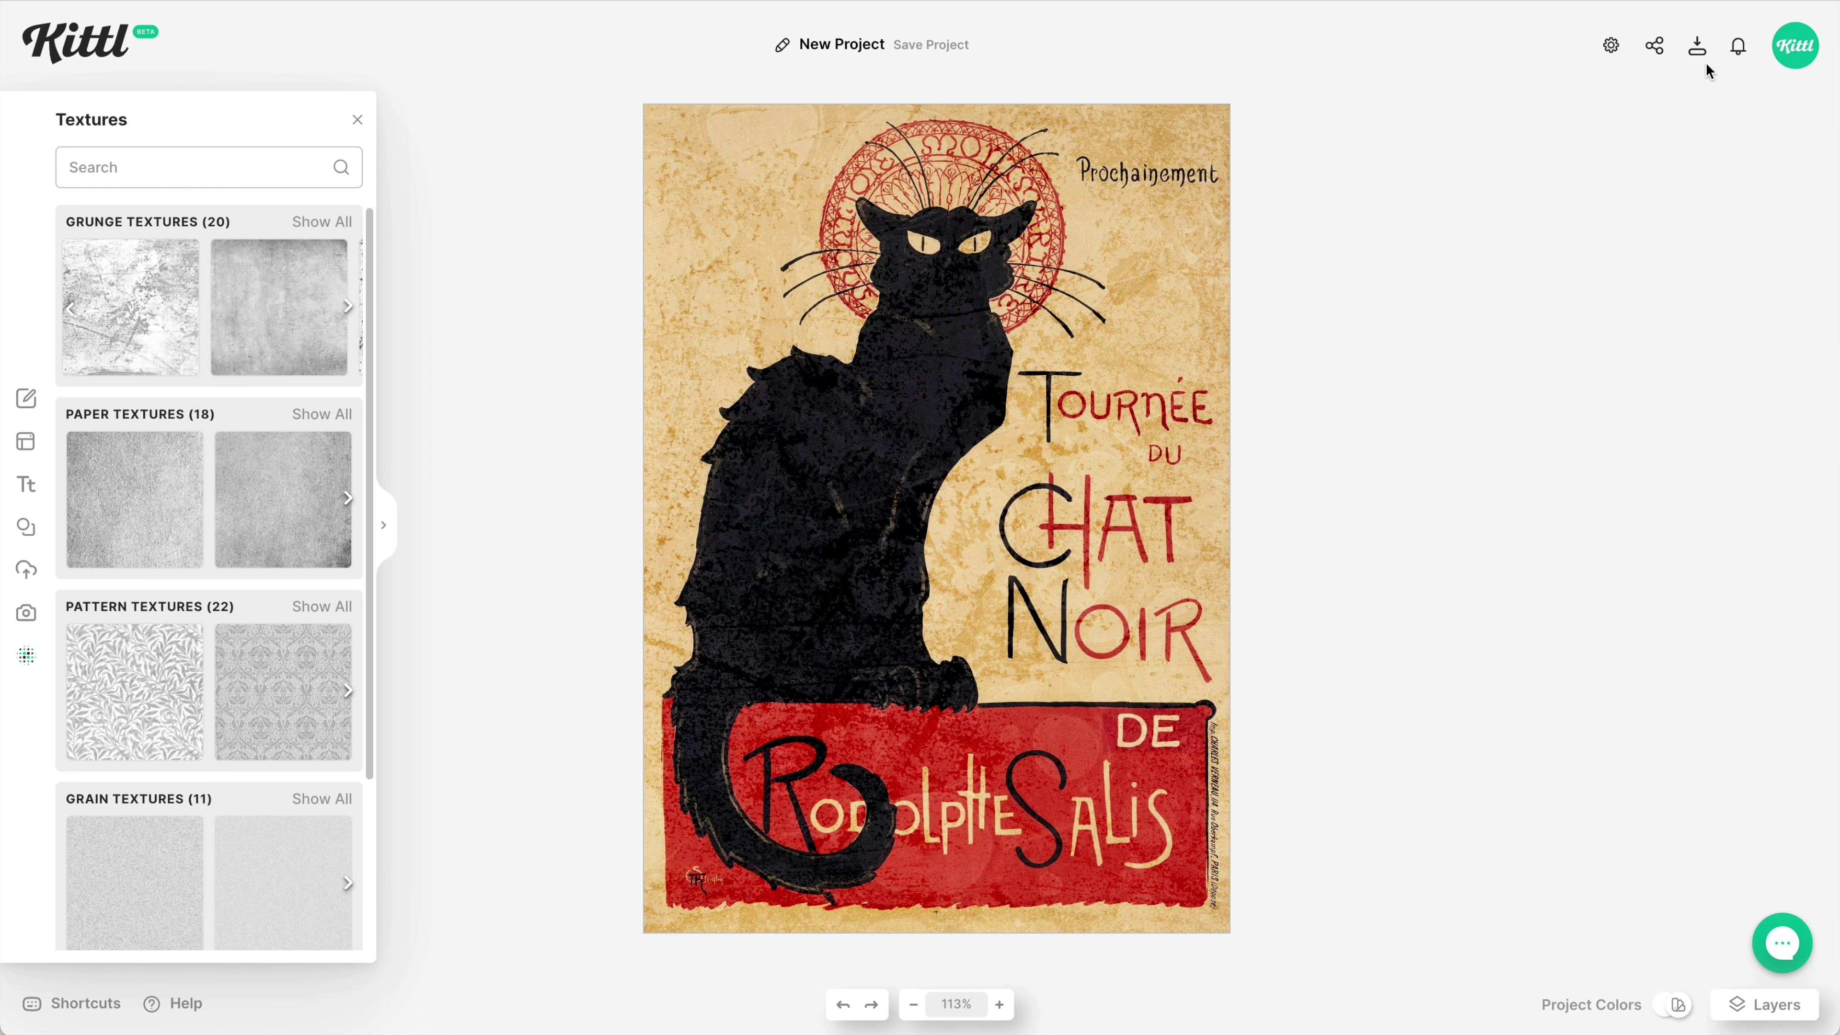
click(1698, 48)
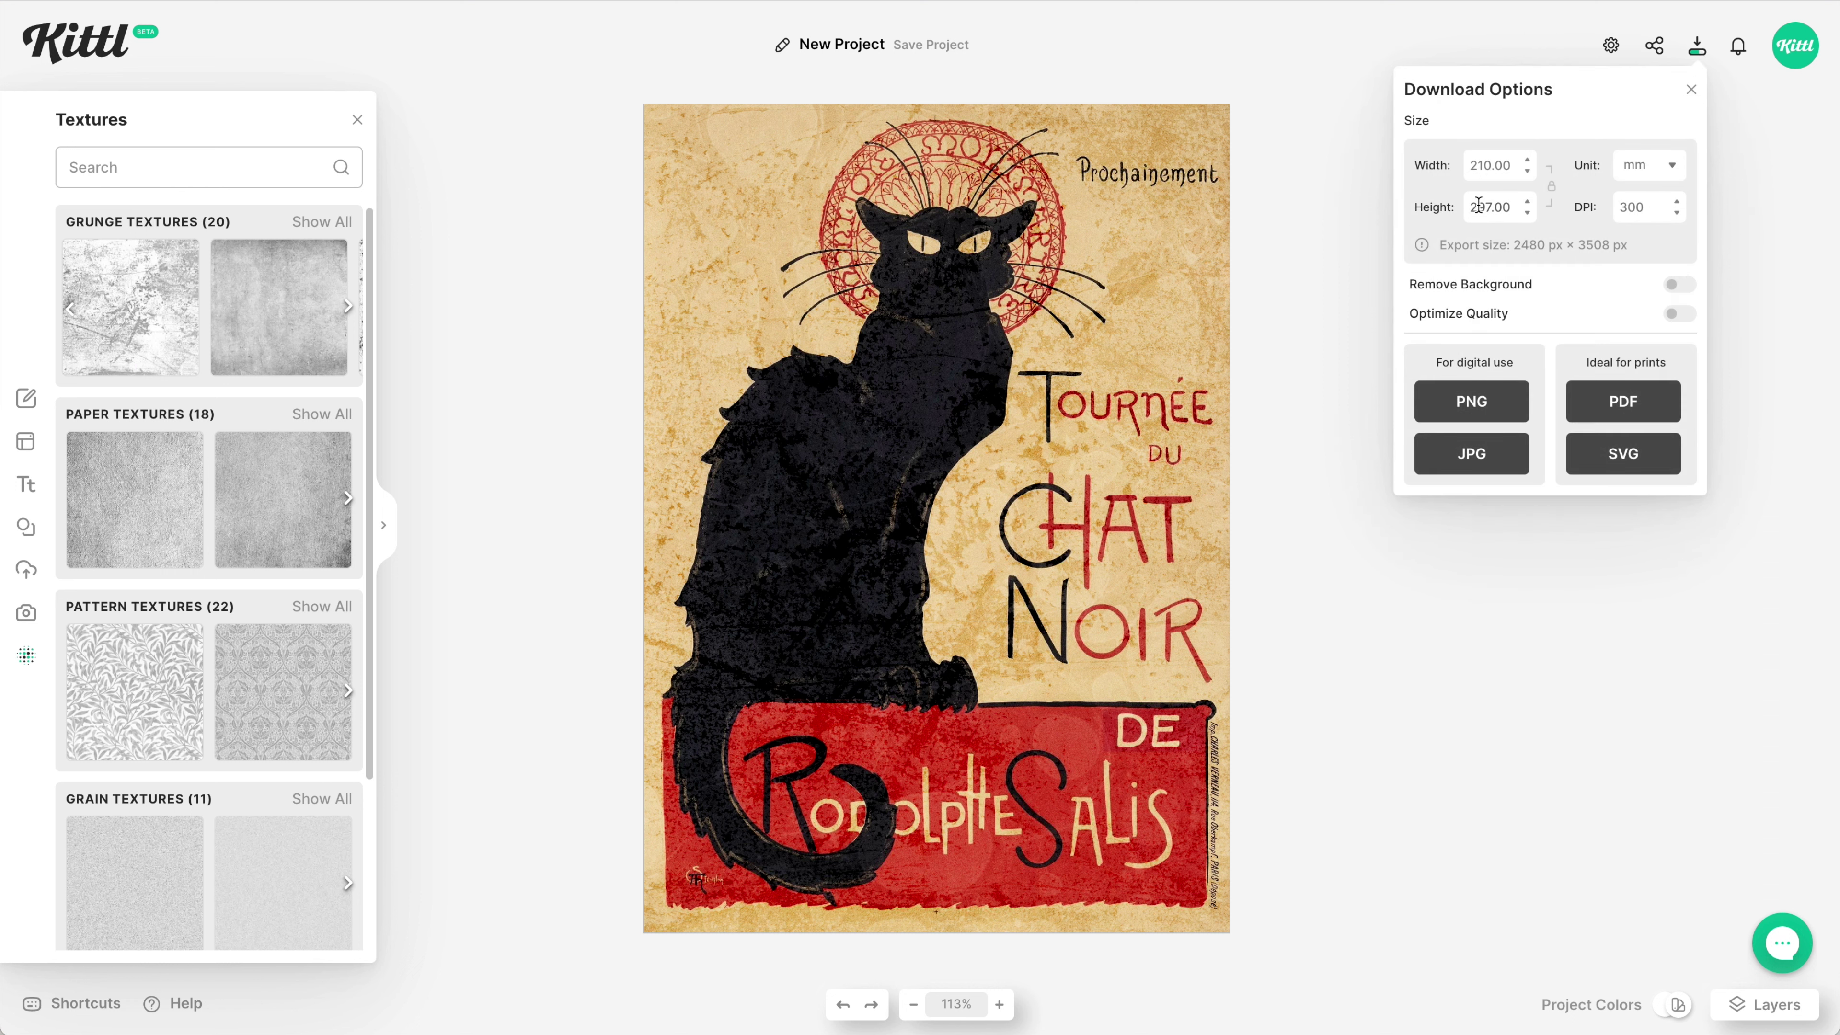
Step: Select the export Height field in Download Options (210×297 mm)
click(1510, 213)
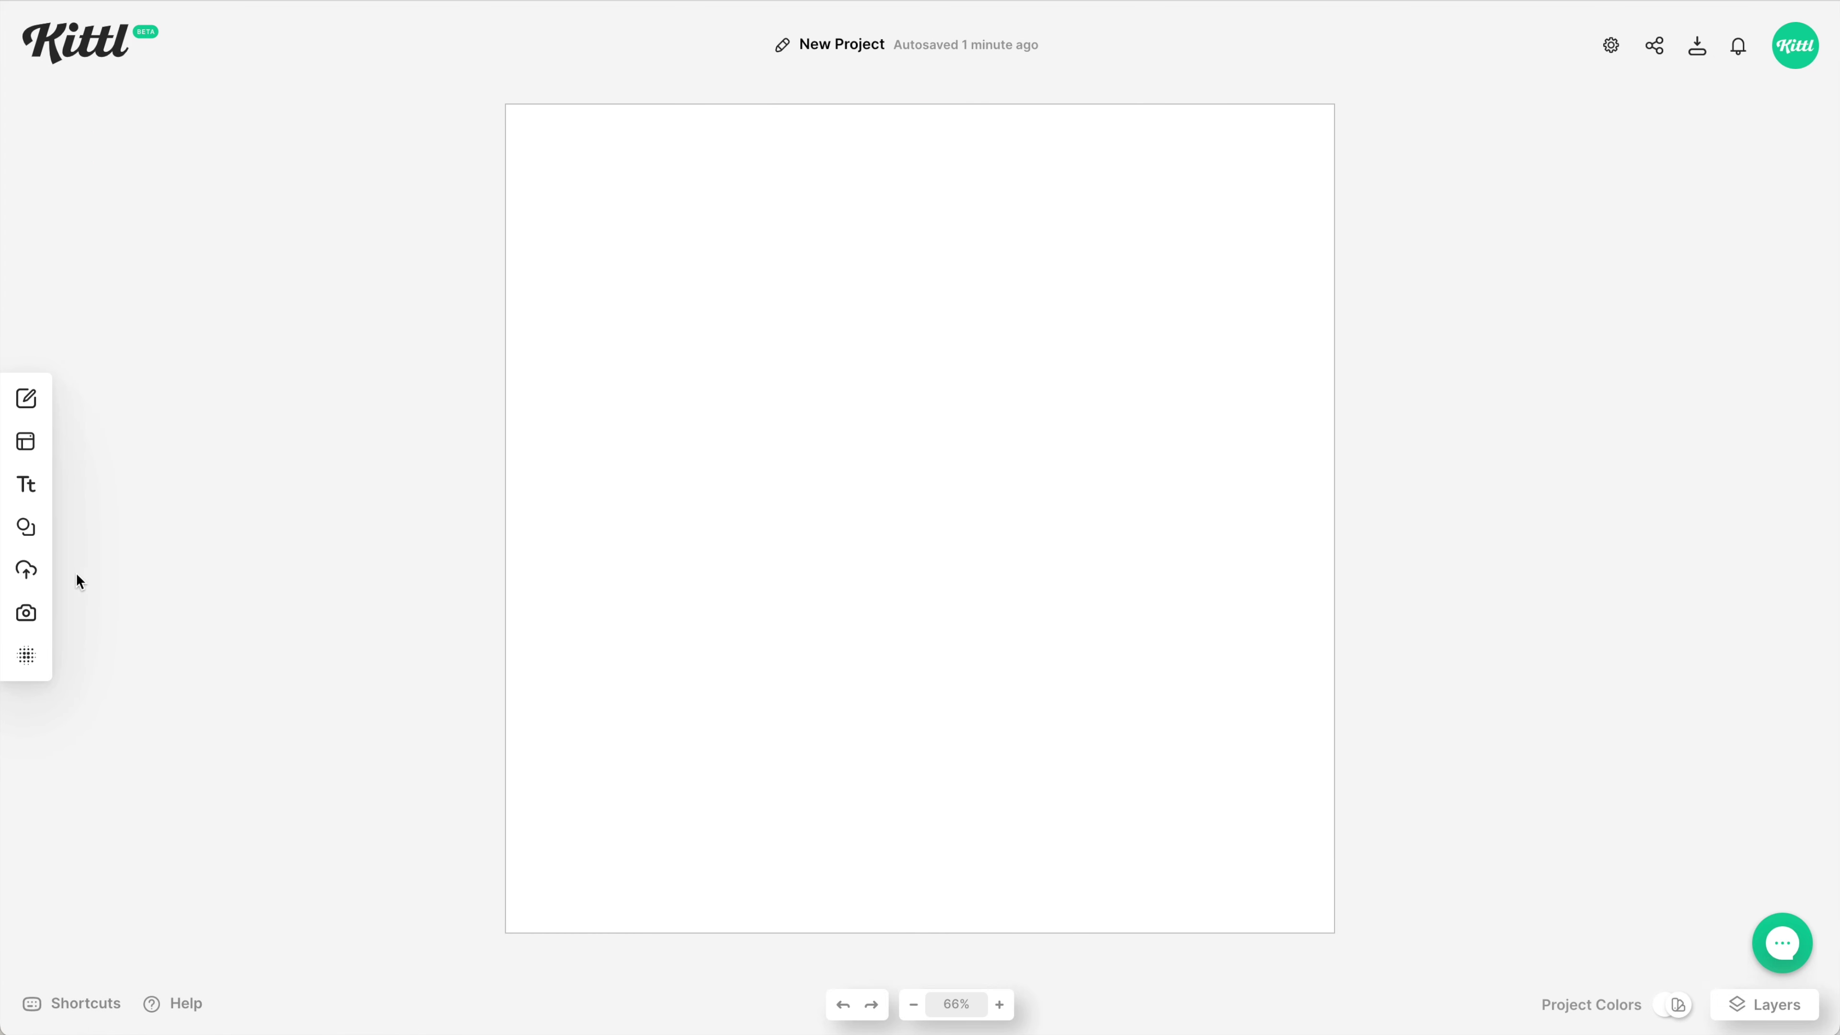
Step: Upload Wolf.svg, place the blue wolf on the canvas, and enlarge it across the artboard
click(62, 570)
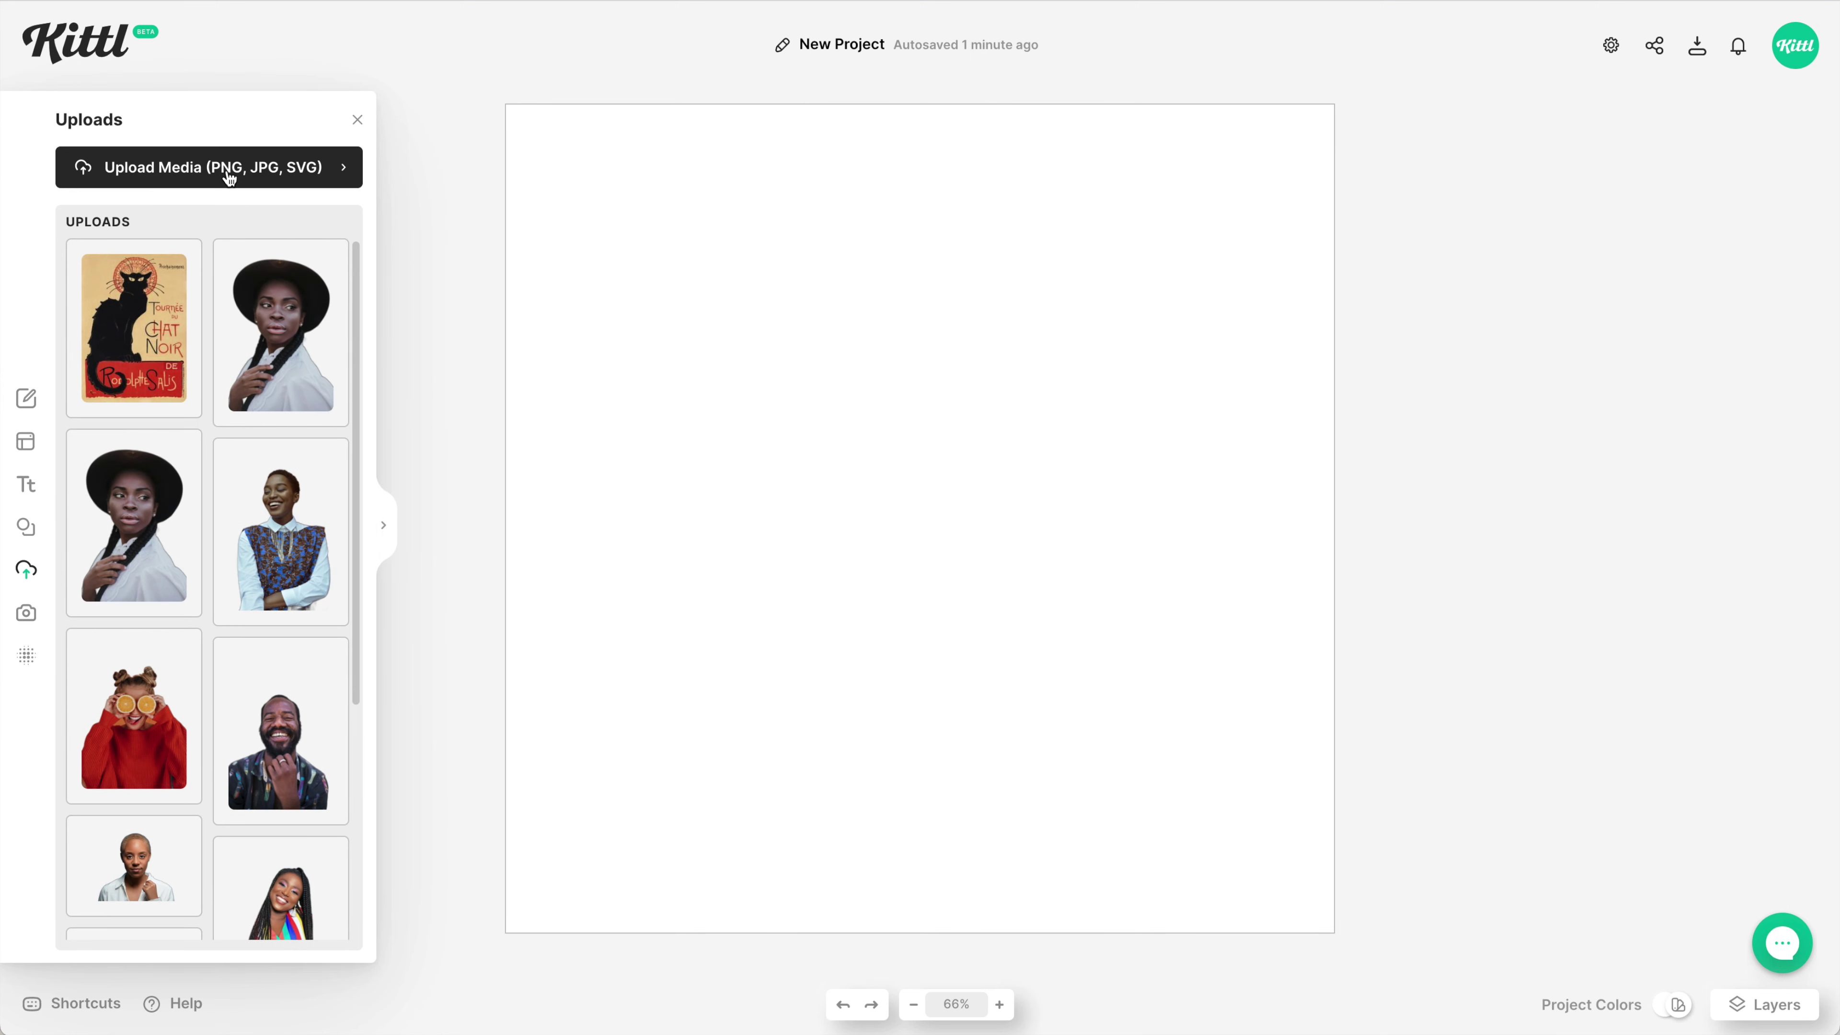
click(238, 172)
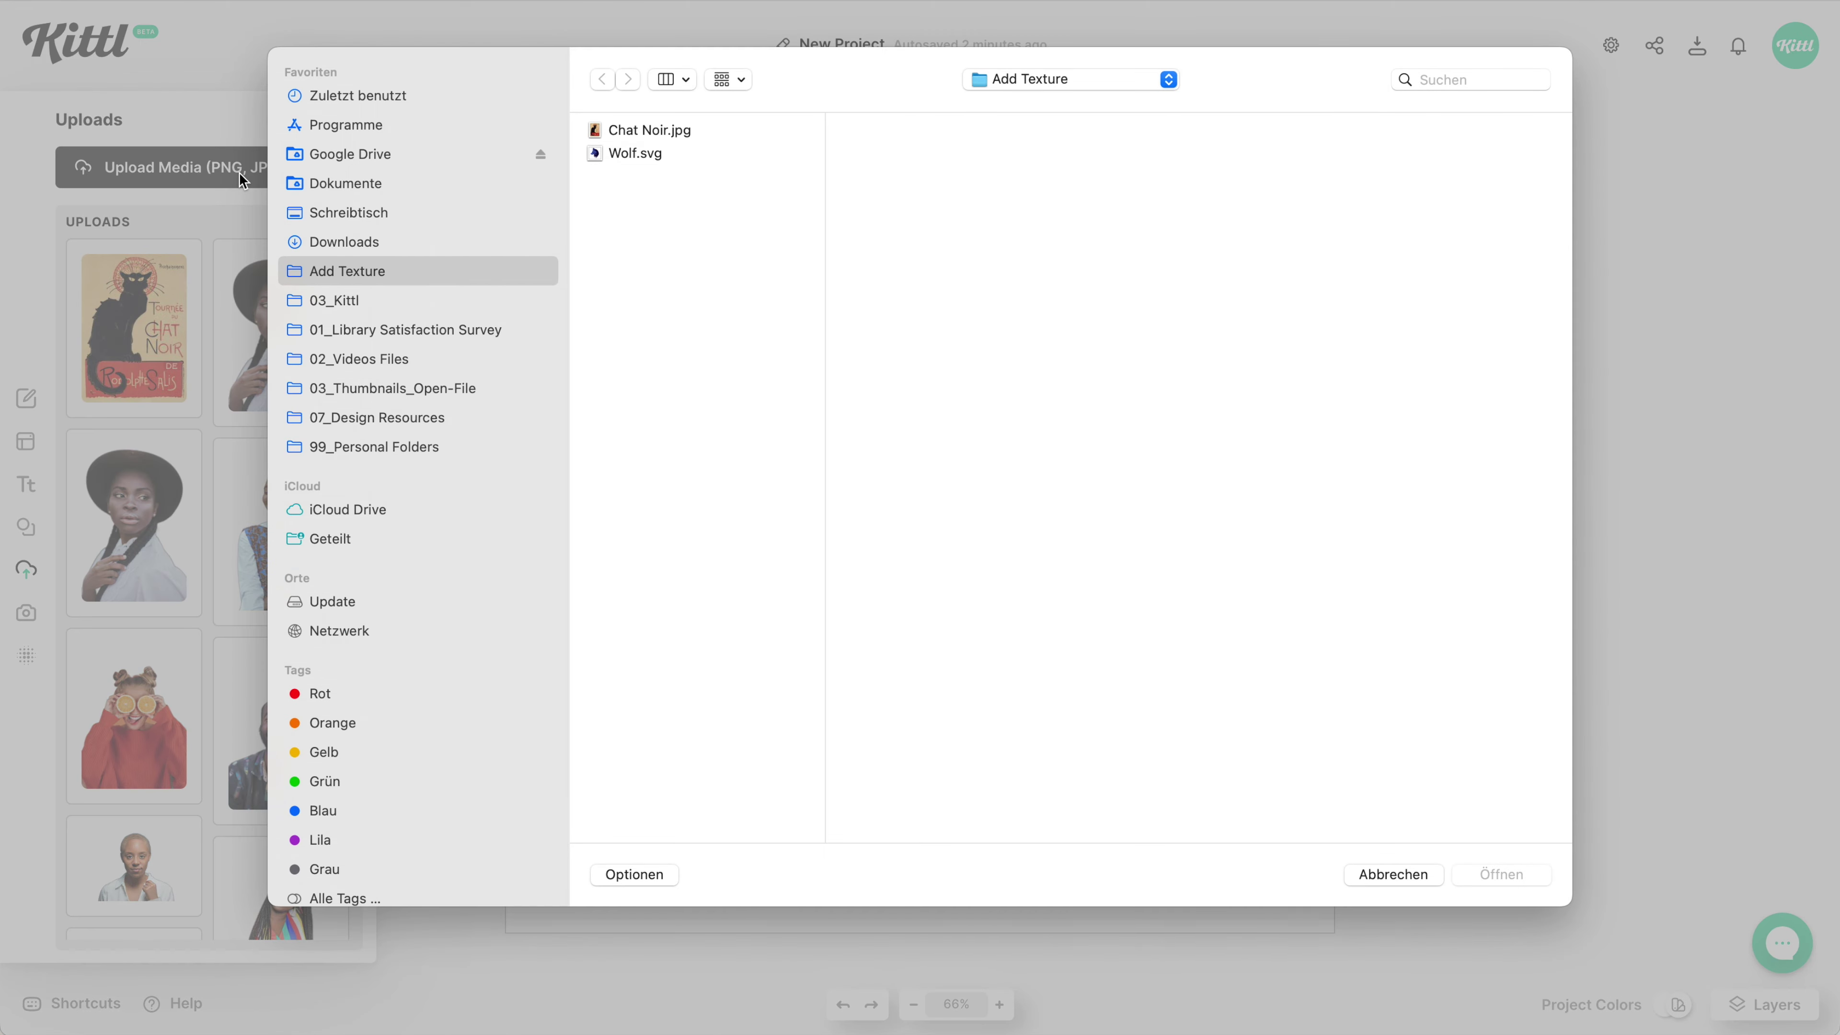
click(650, 154)
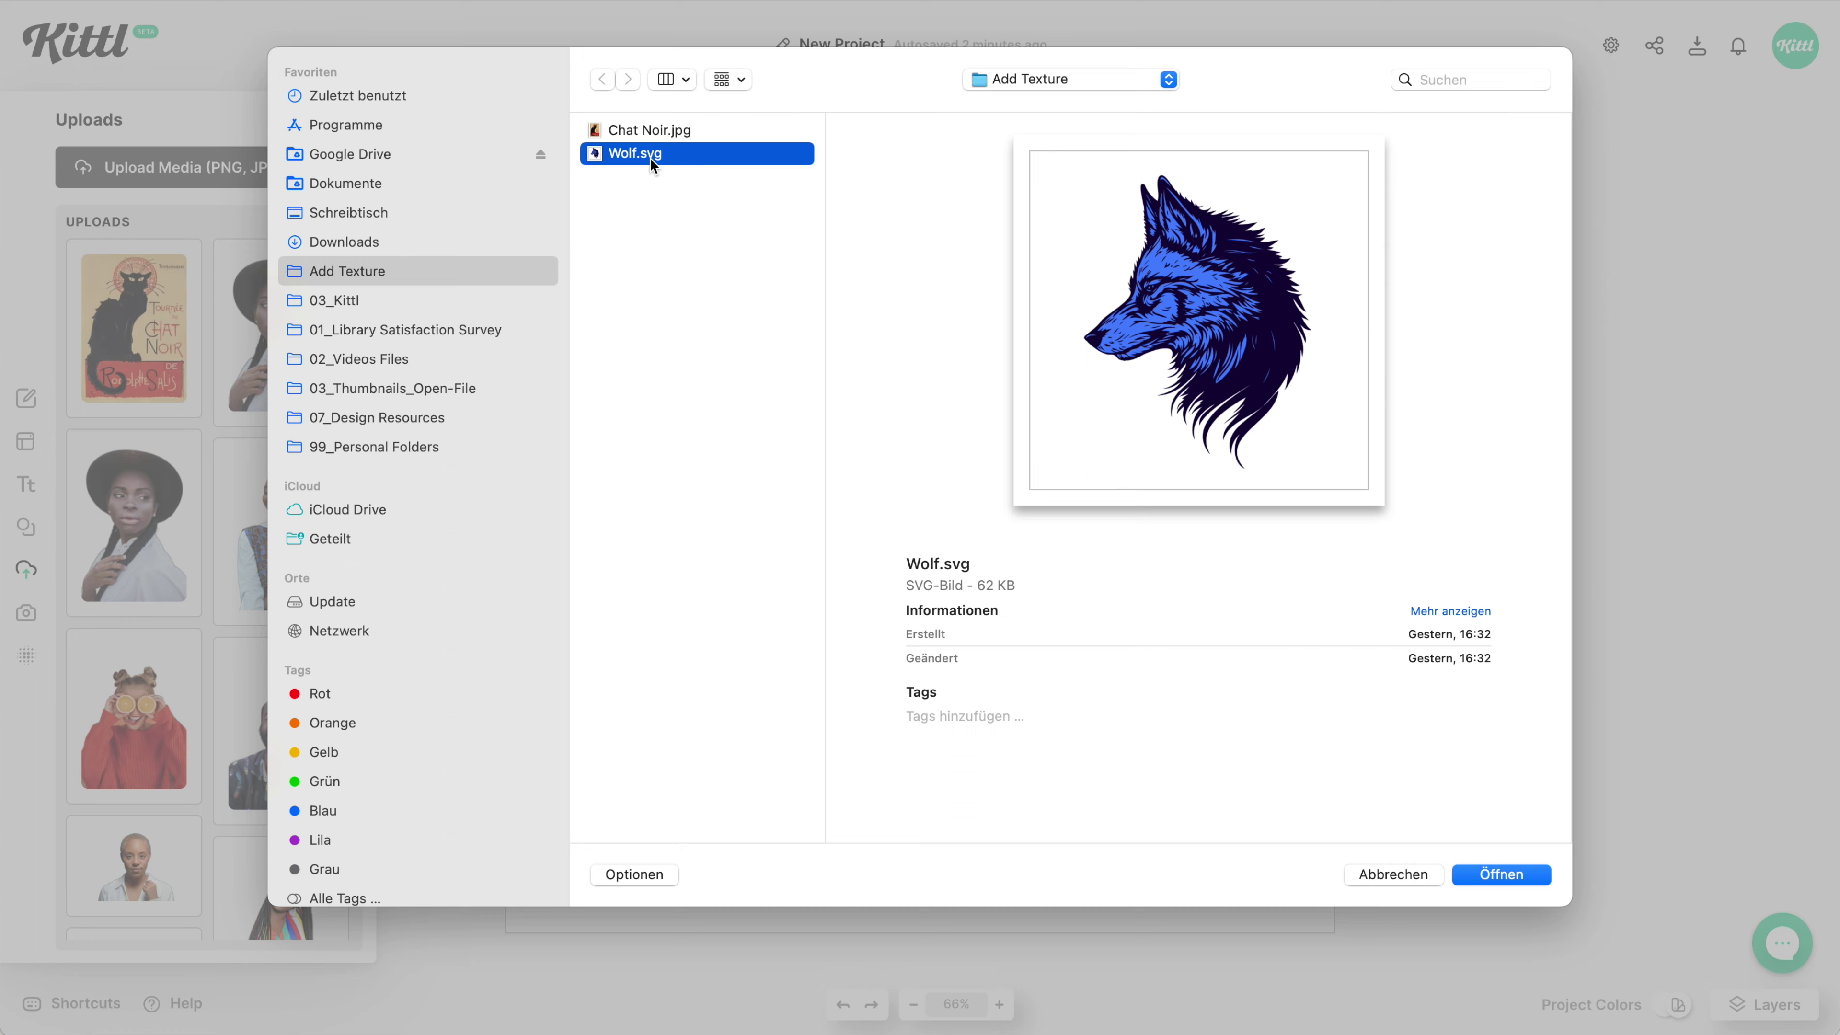
key(Return)
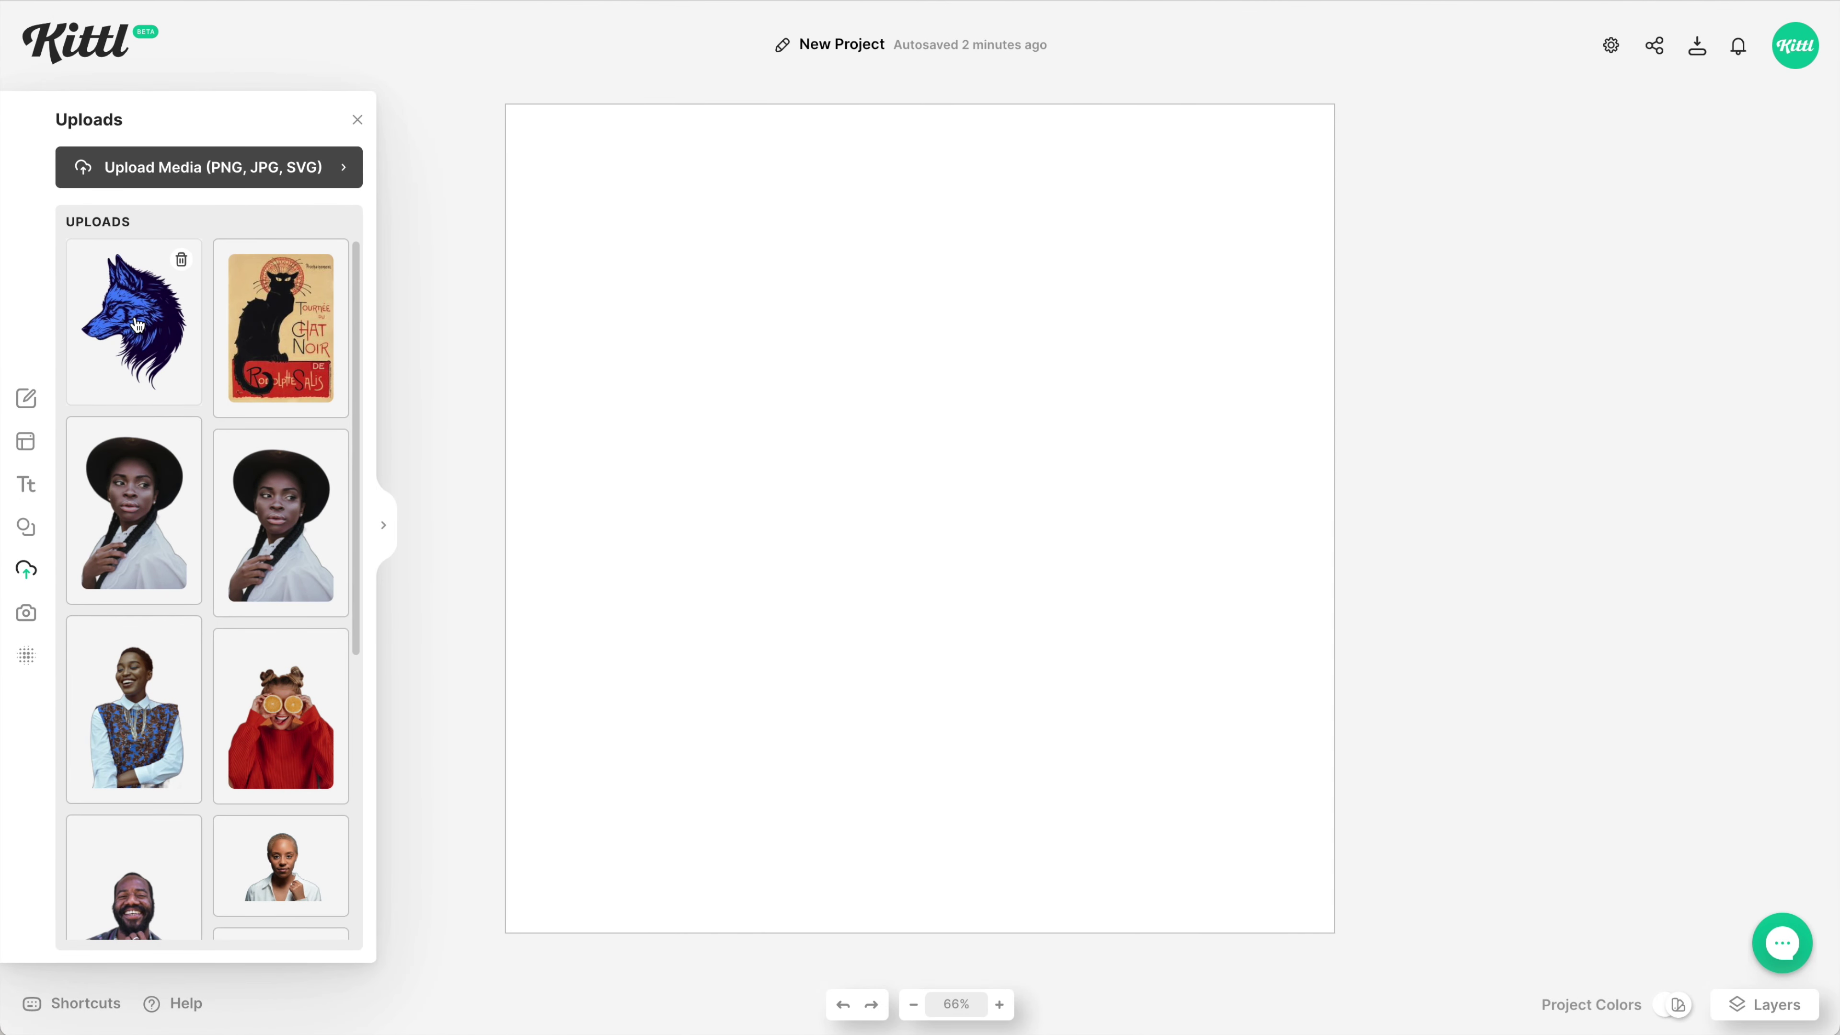
click(137, 324)
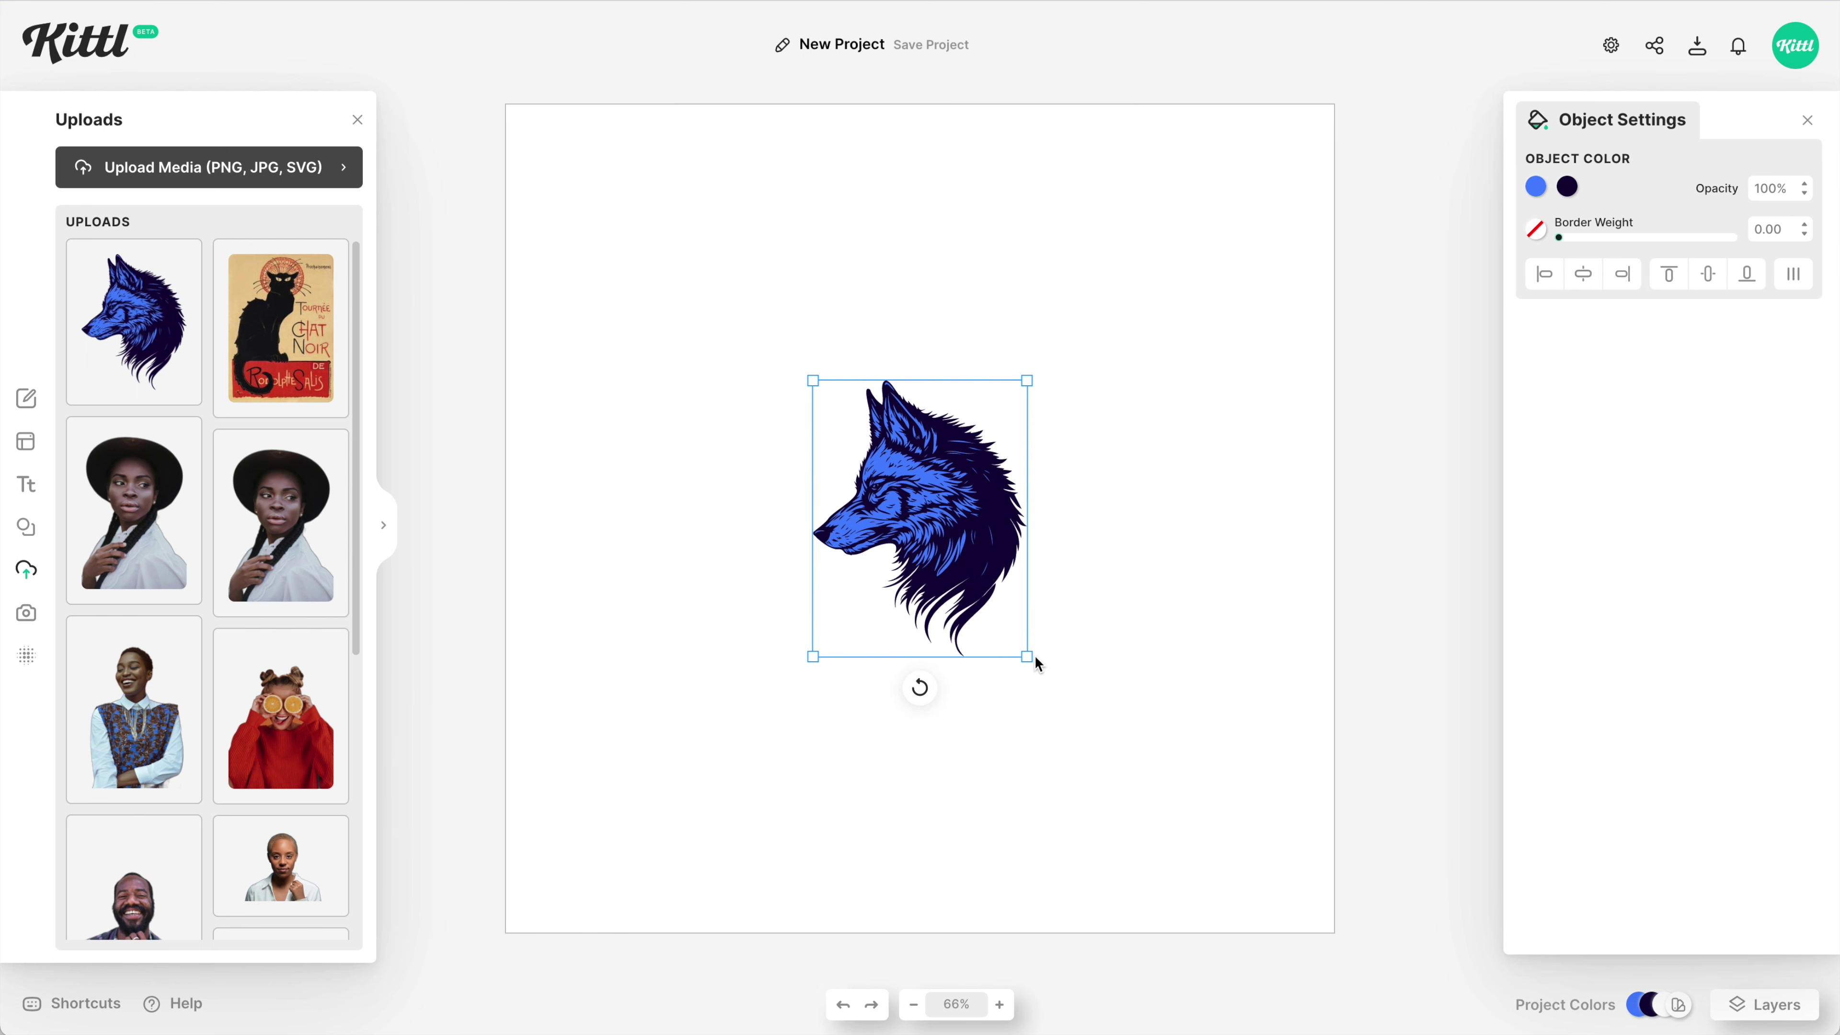
drag(1028, 656, 1201, 905)
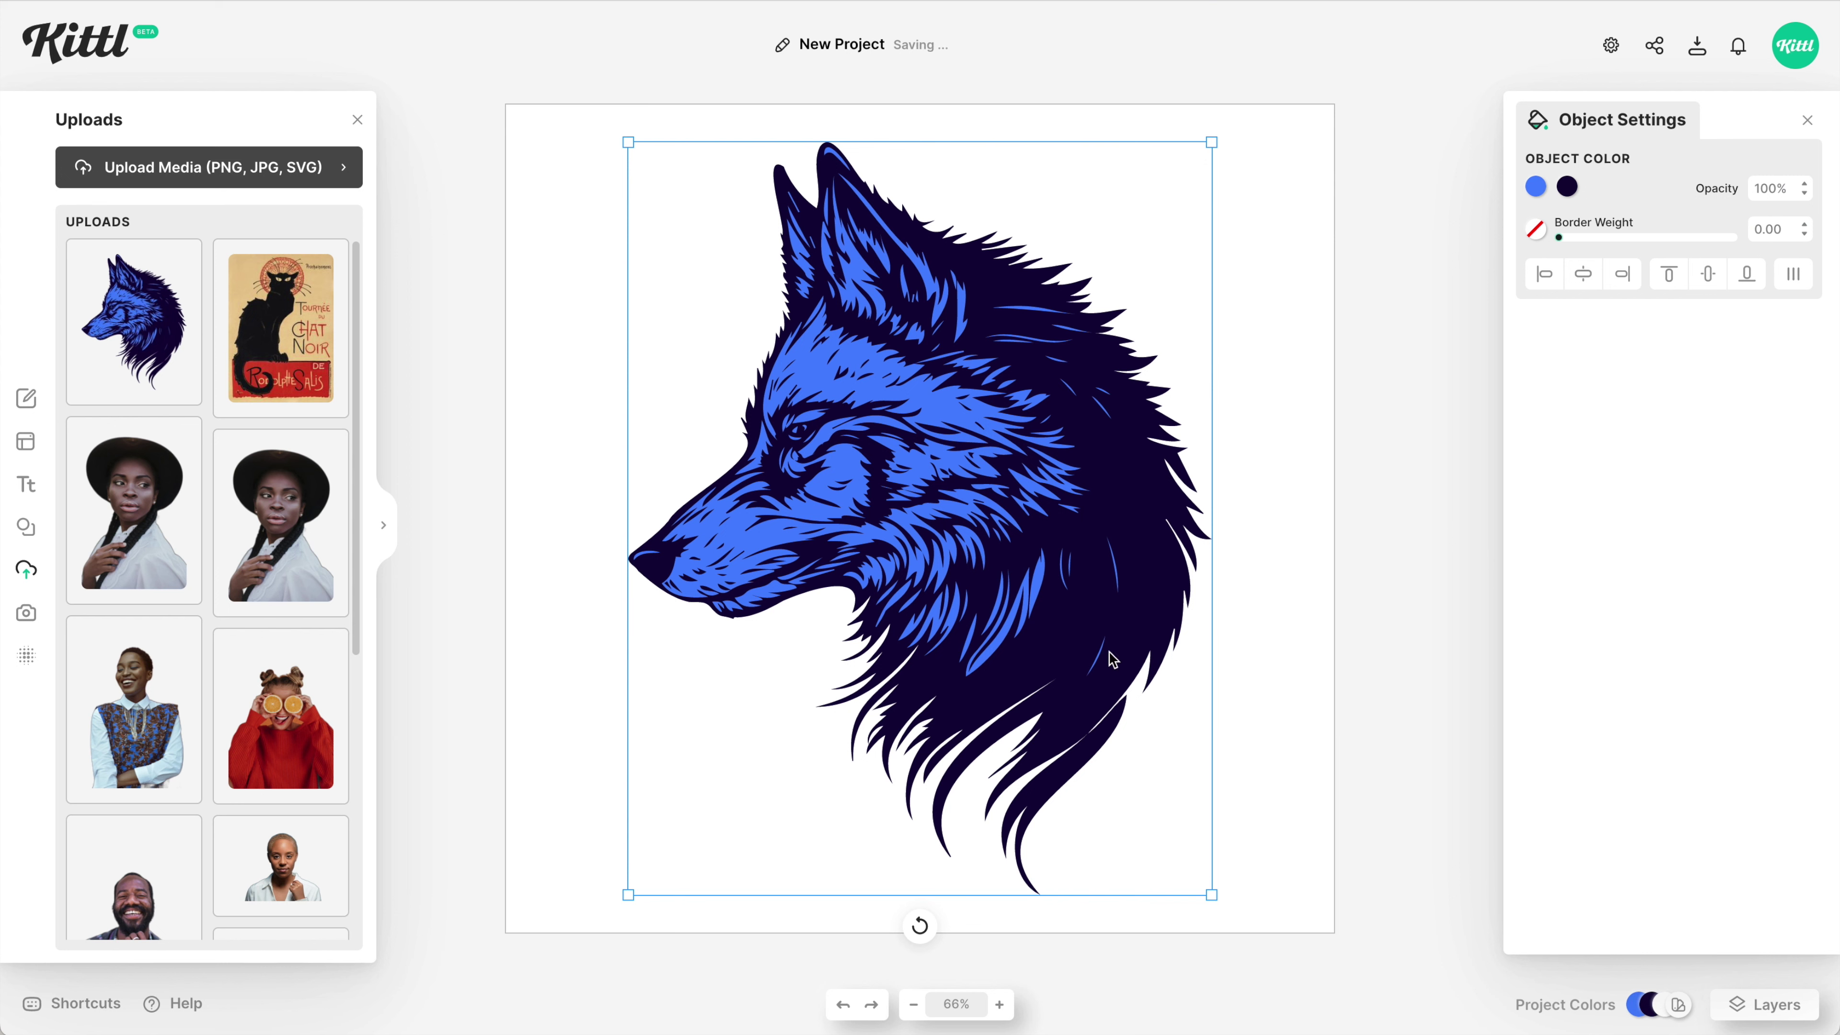
Step: Bring up the texture library showing grunge, paper, pattern and grain textures beside the wolf
click(26, 656)
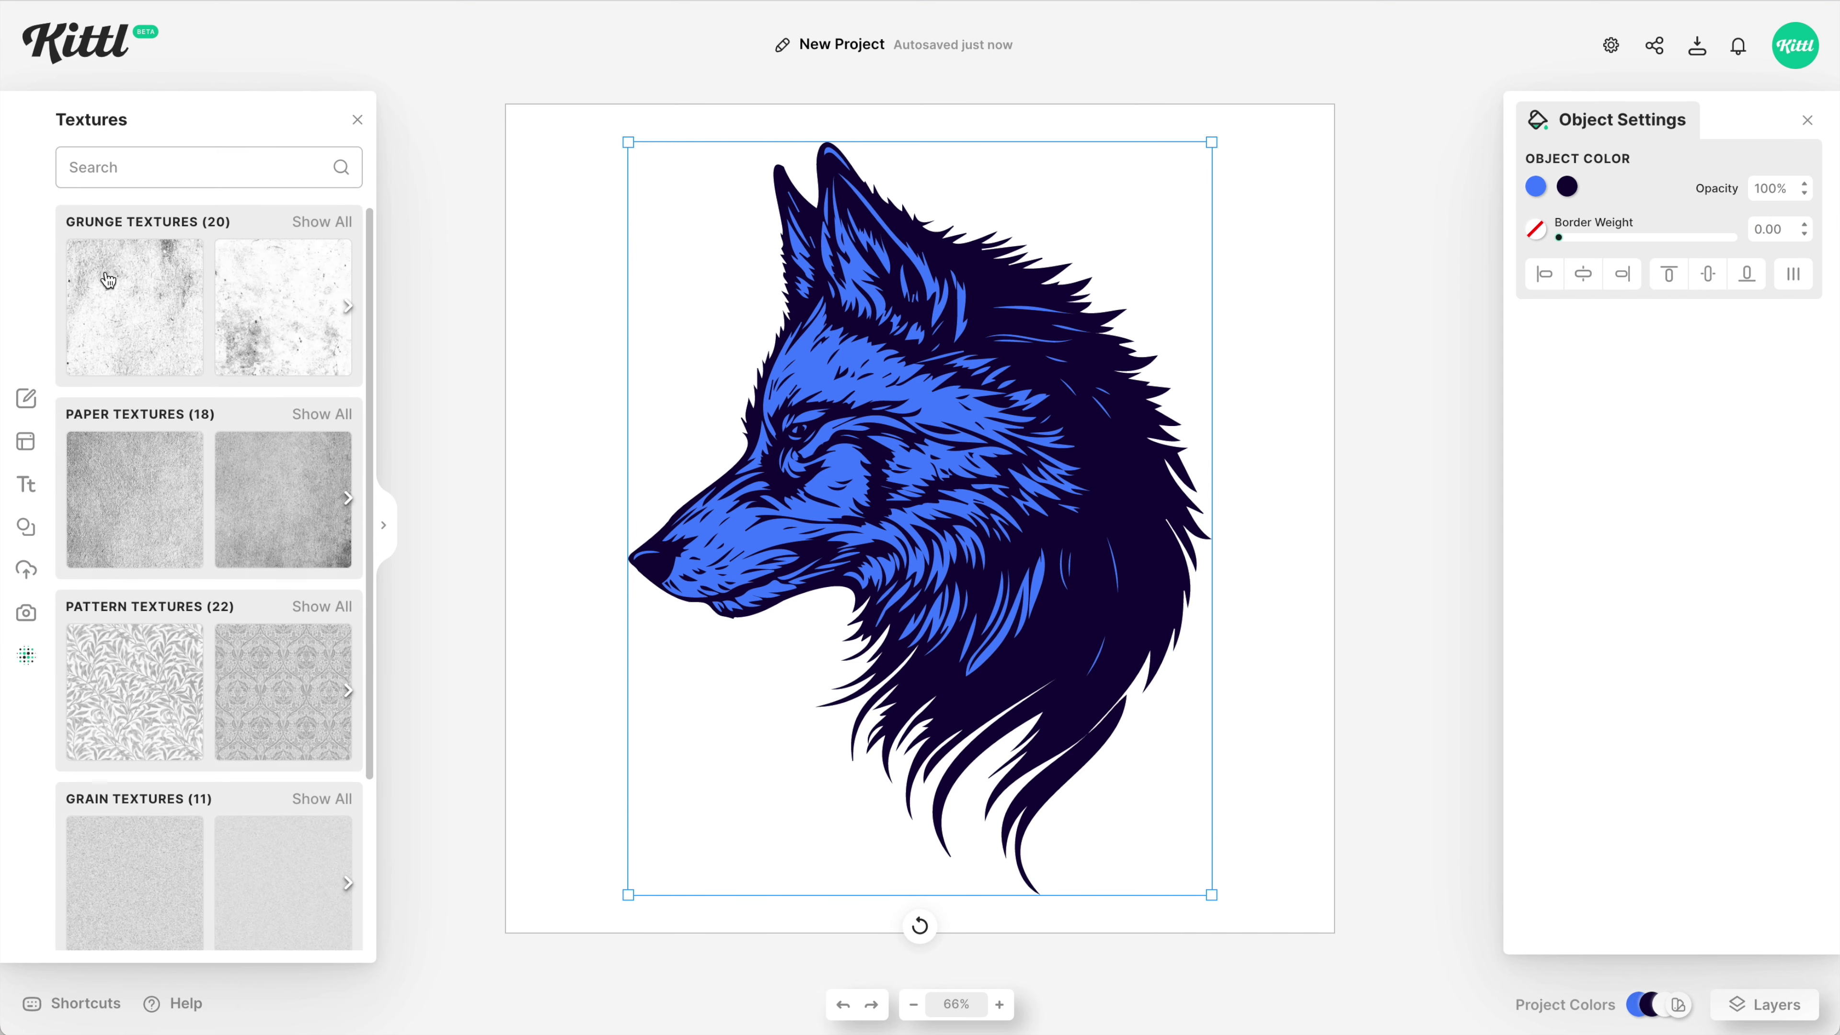
Step: Apply the second grunge texture to the wolf as an Alpha Mask, clipped to its shape
click(174, 335)
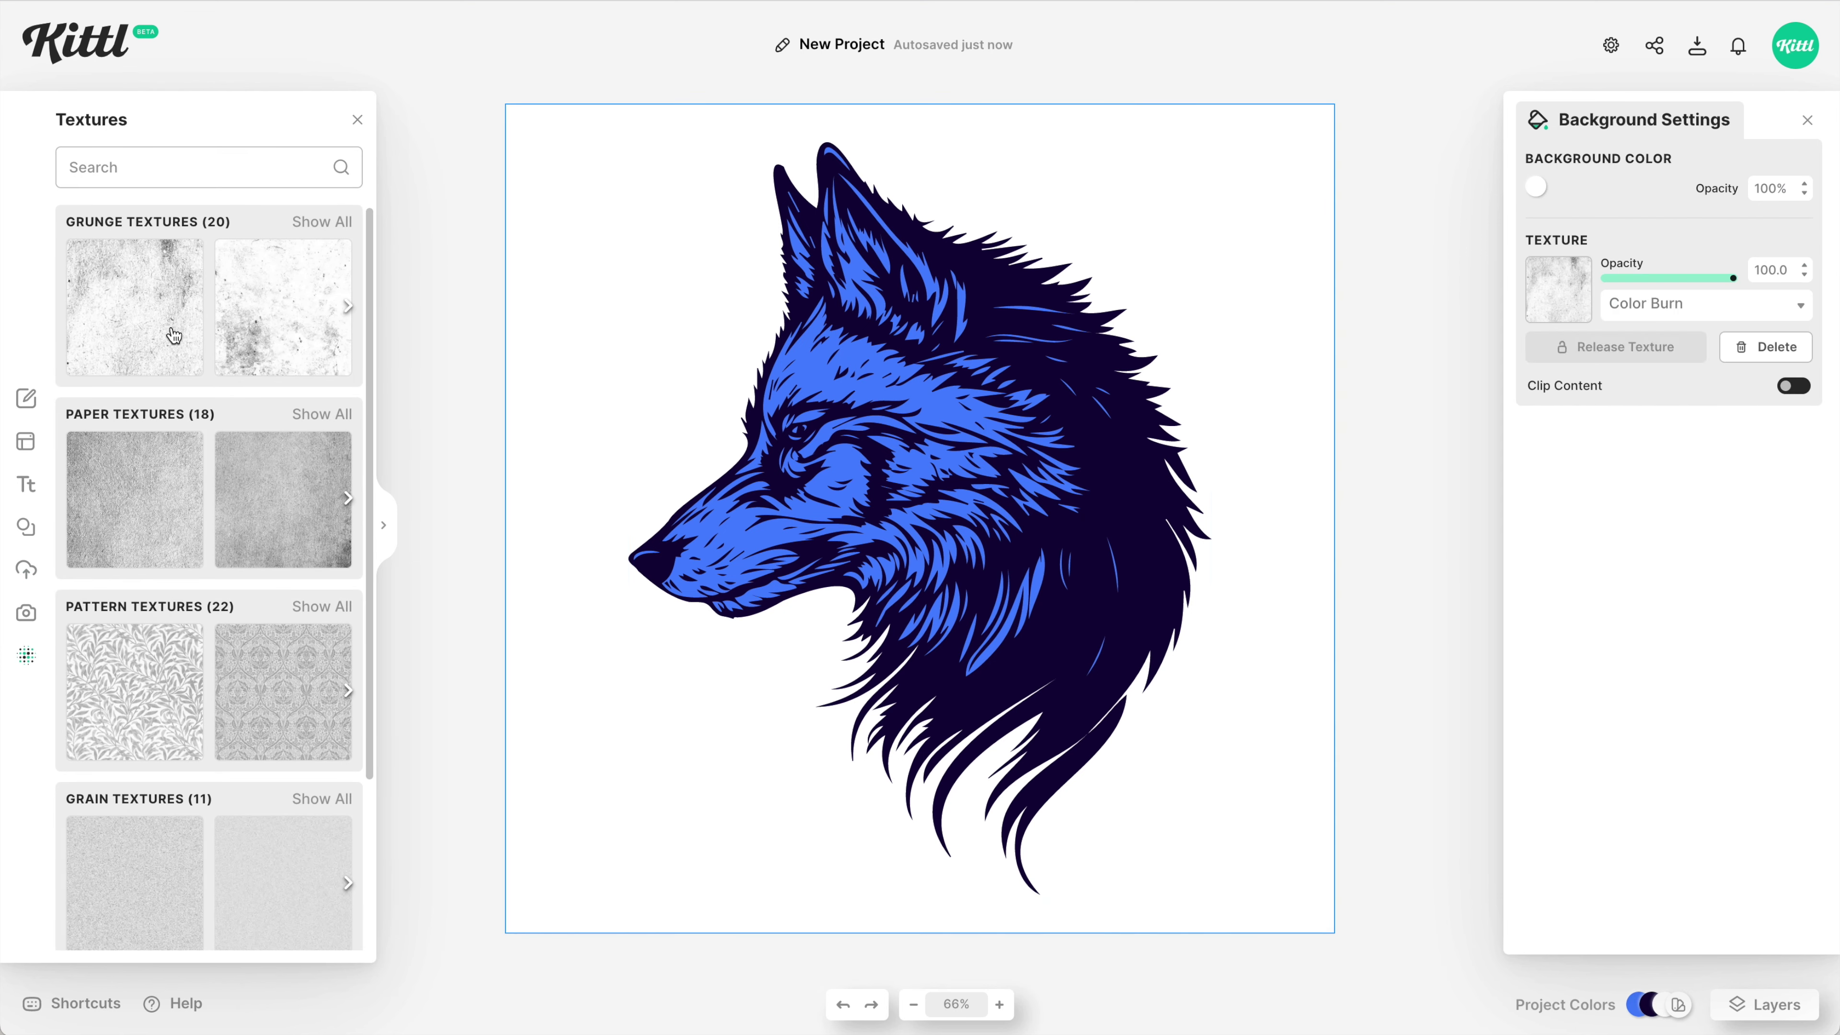
click(290, 338)
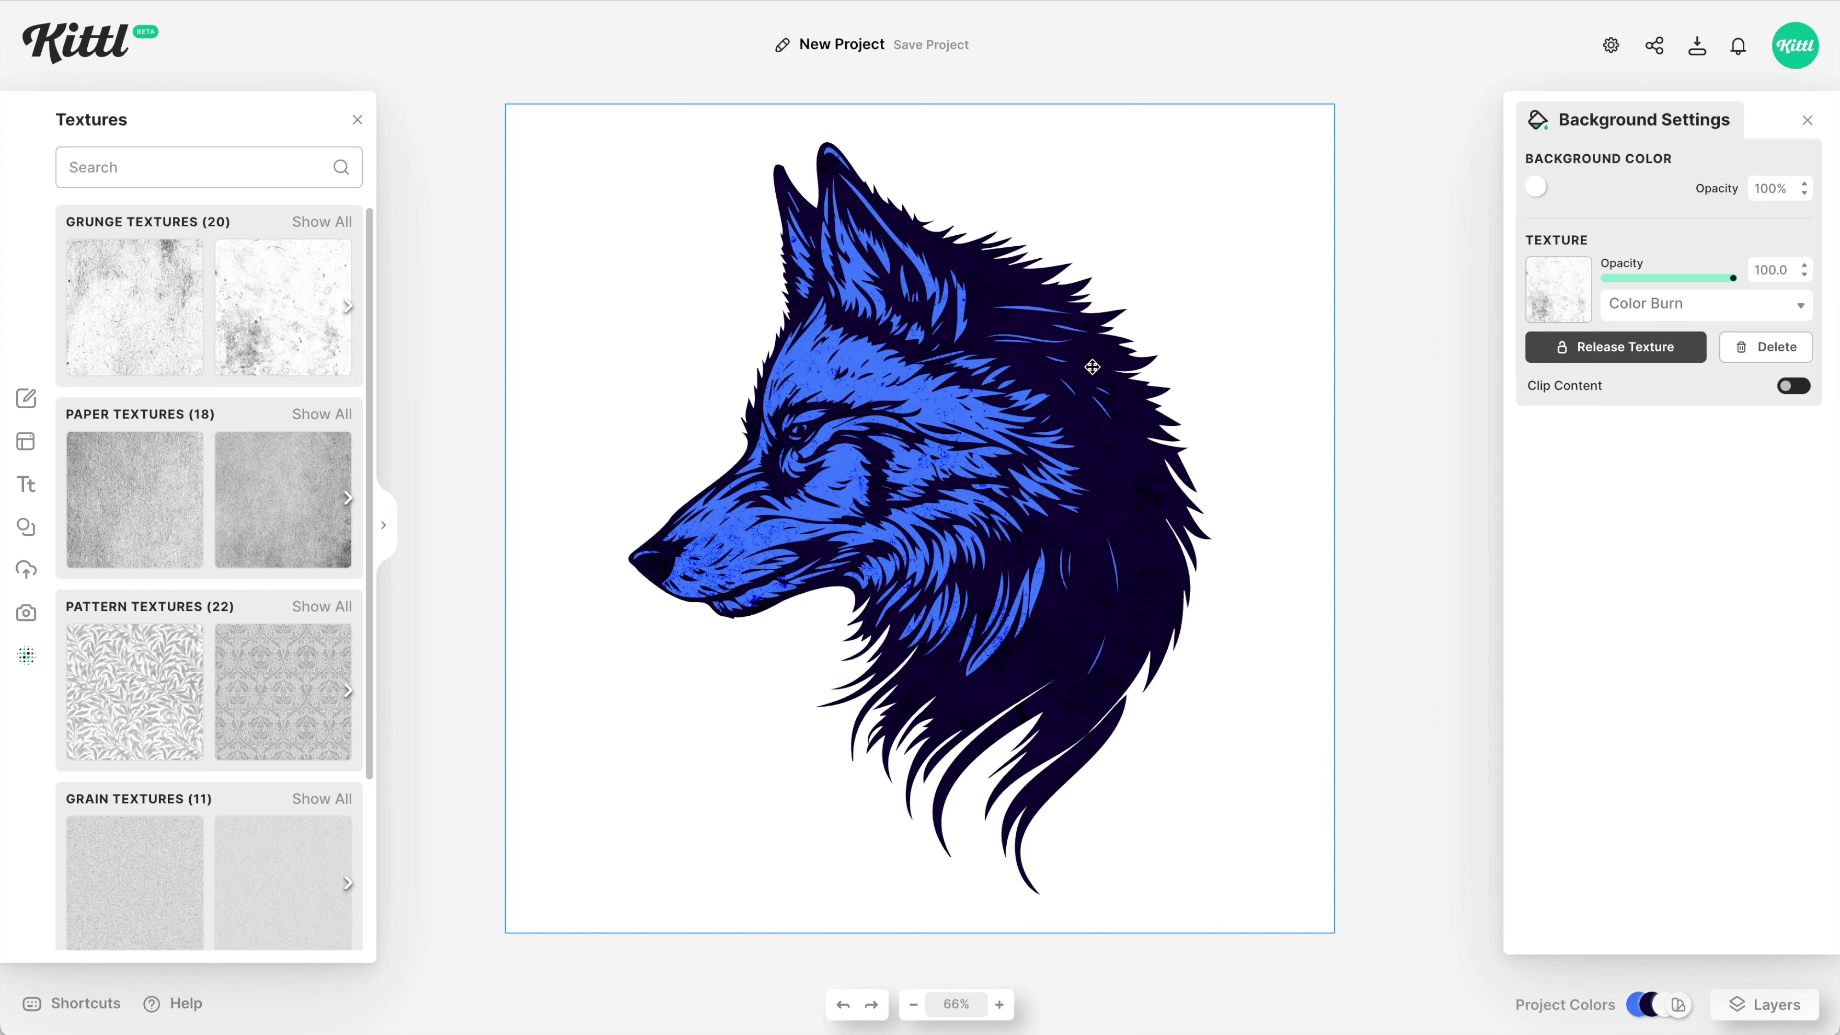
click(1663, 305)
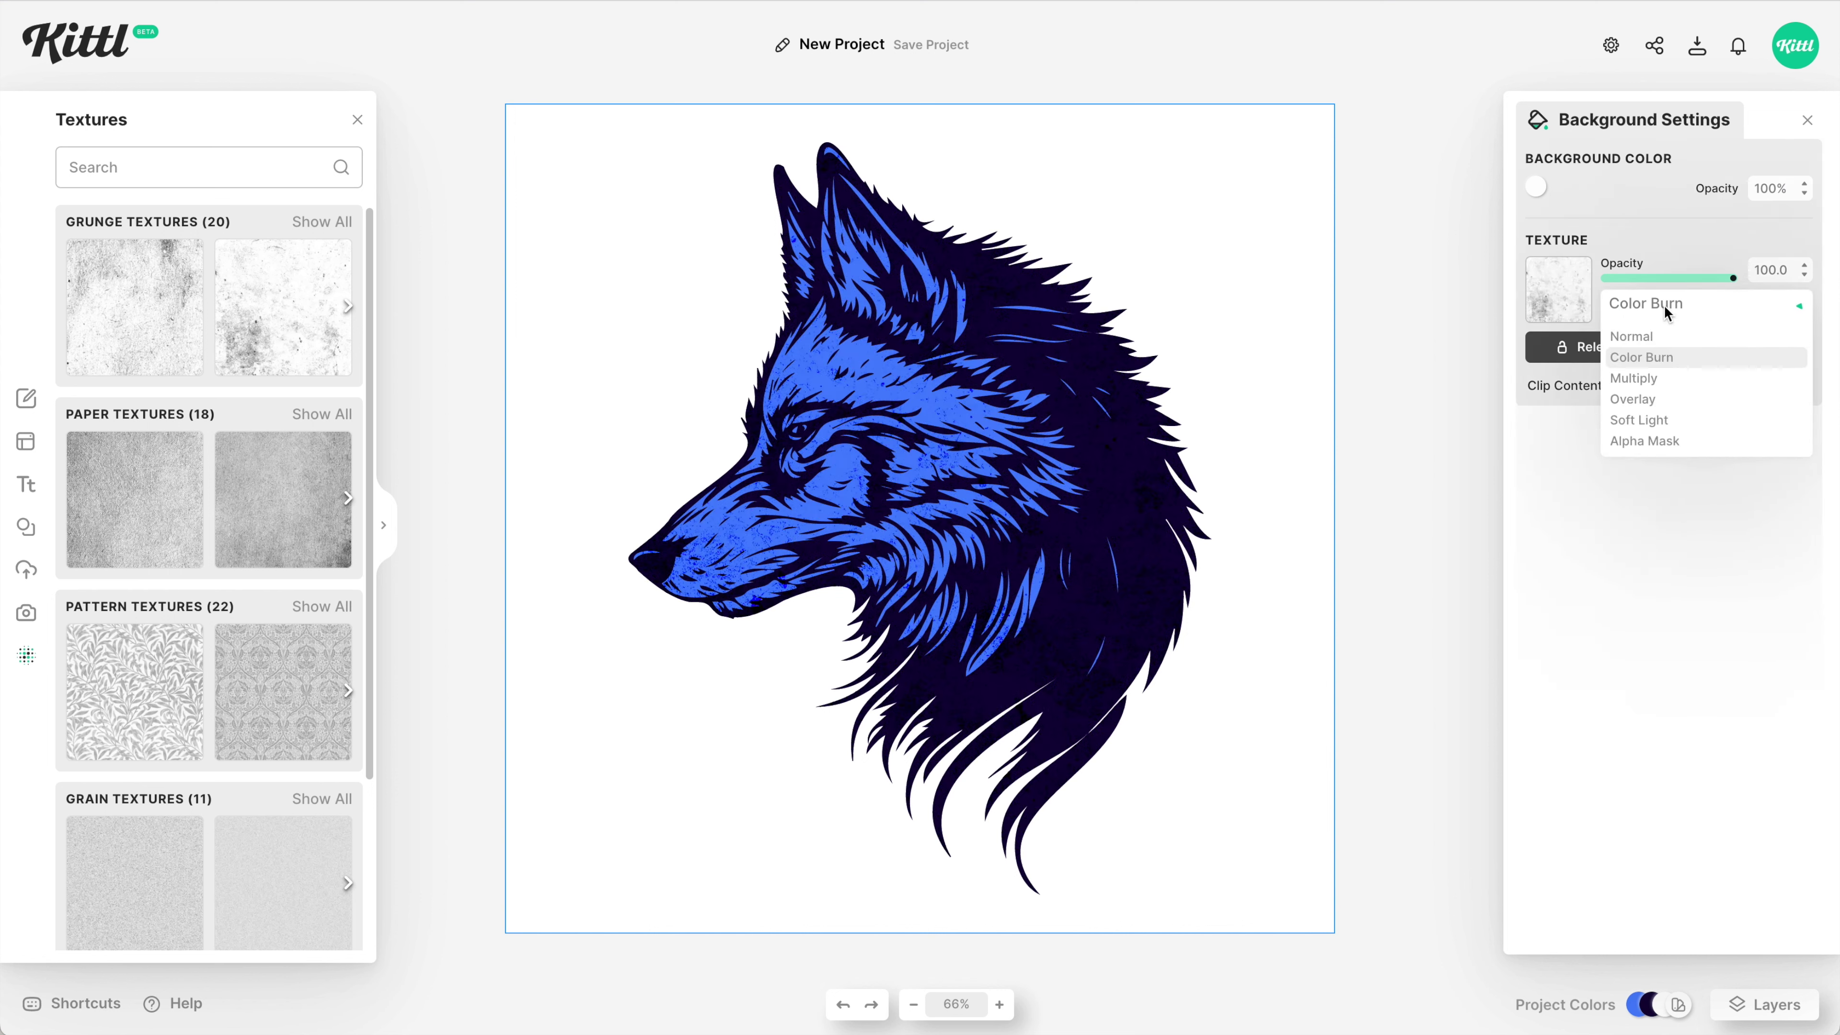
click(1648, 440)
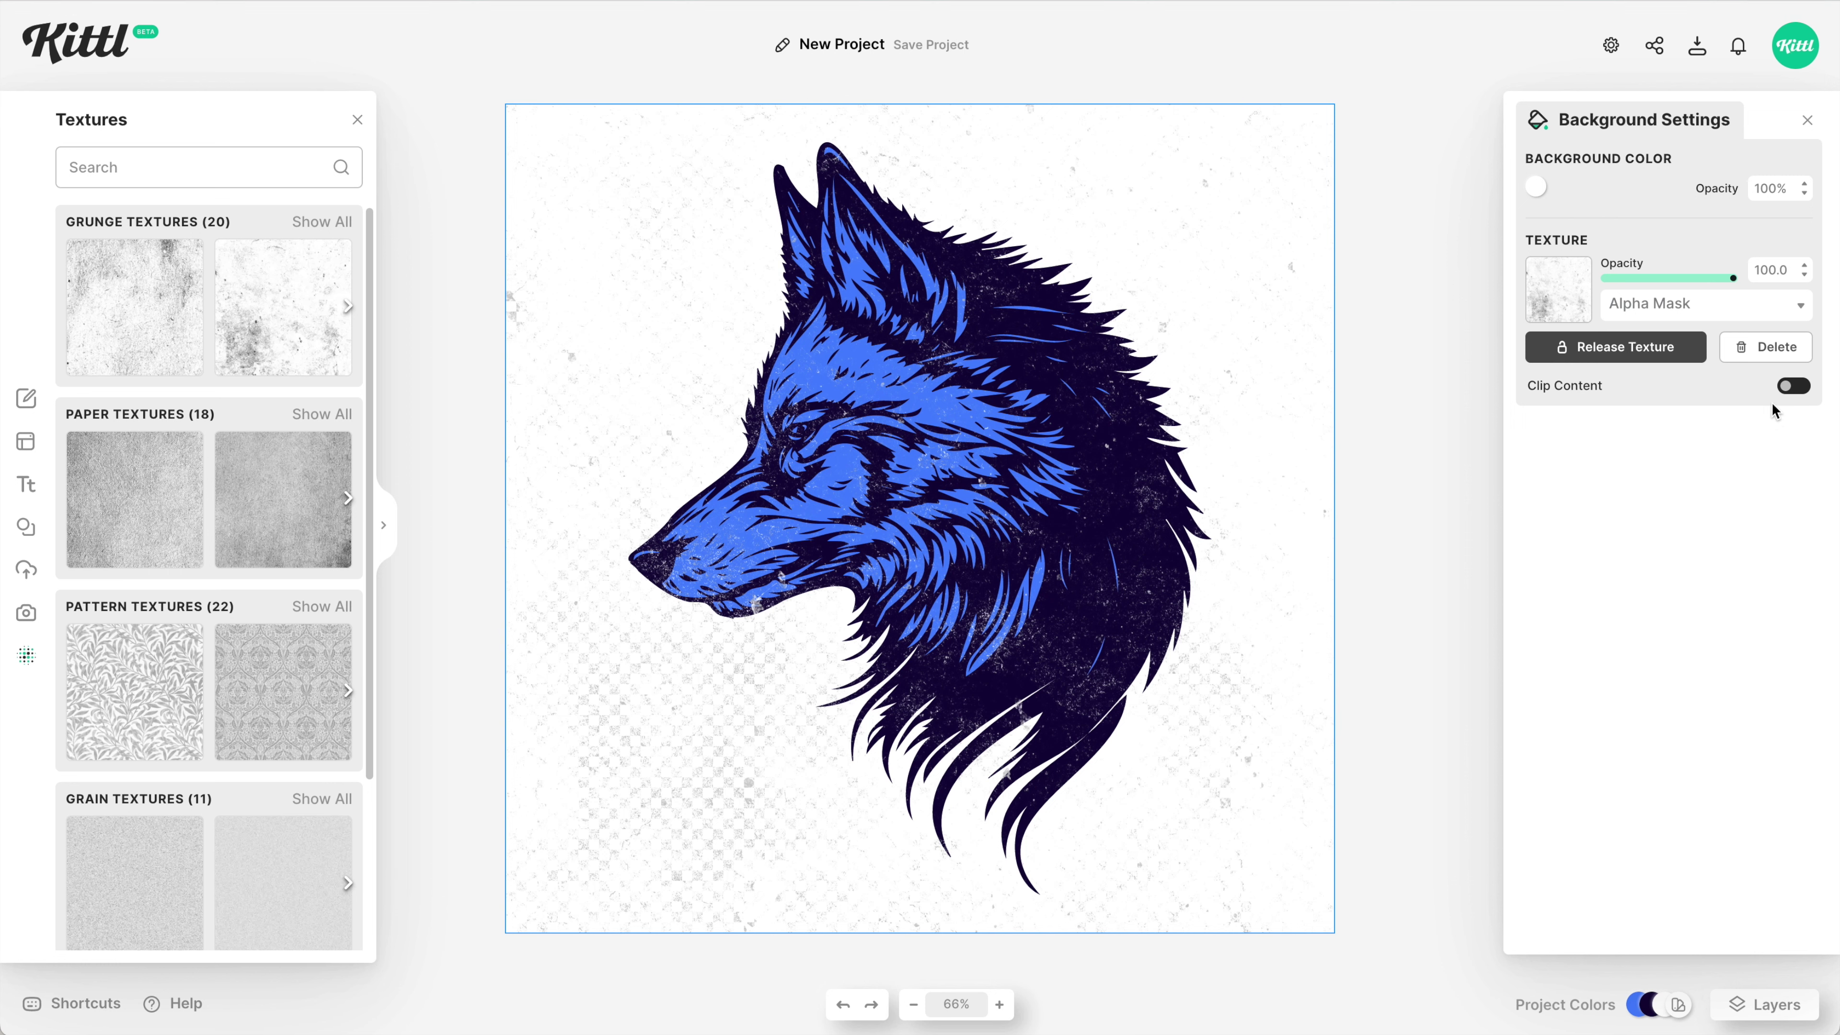
click(1800, 394)
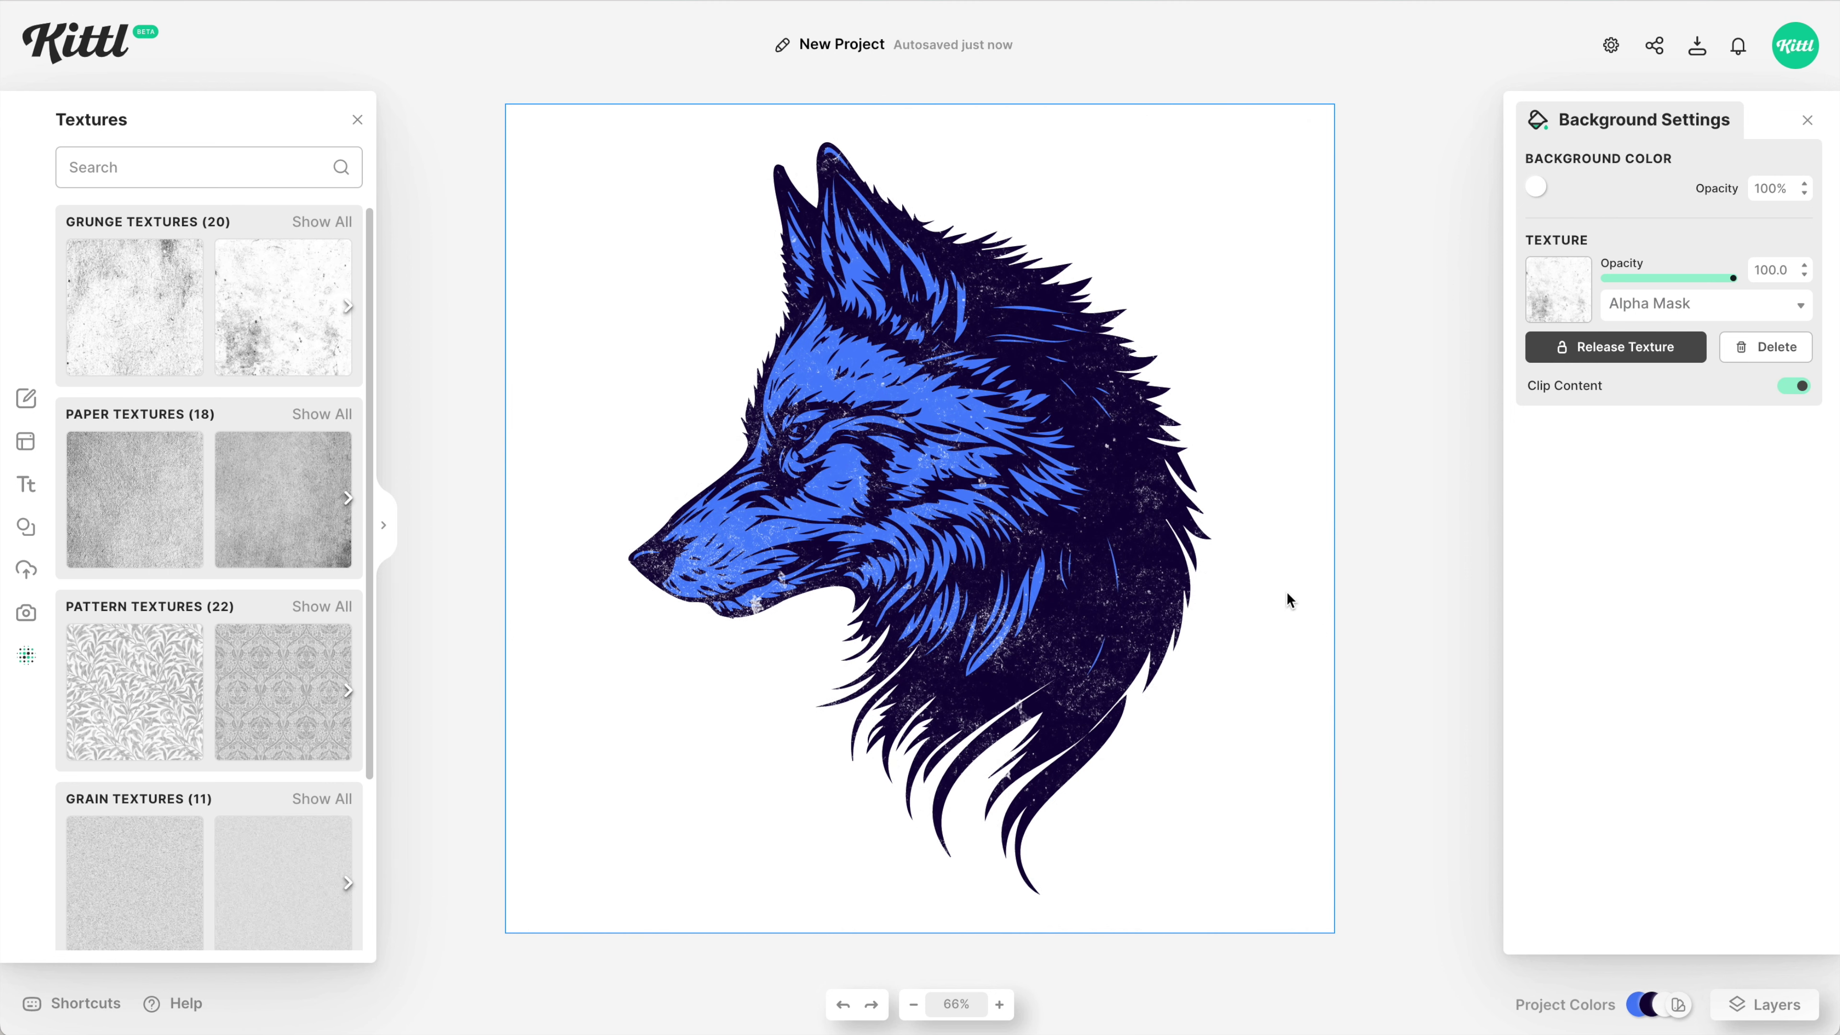
click(1536, 187)
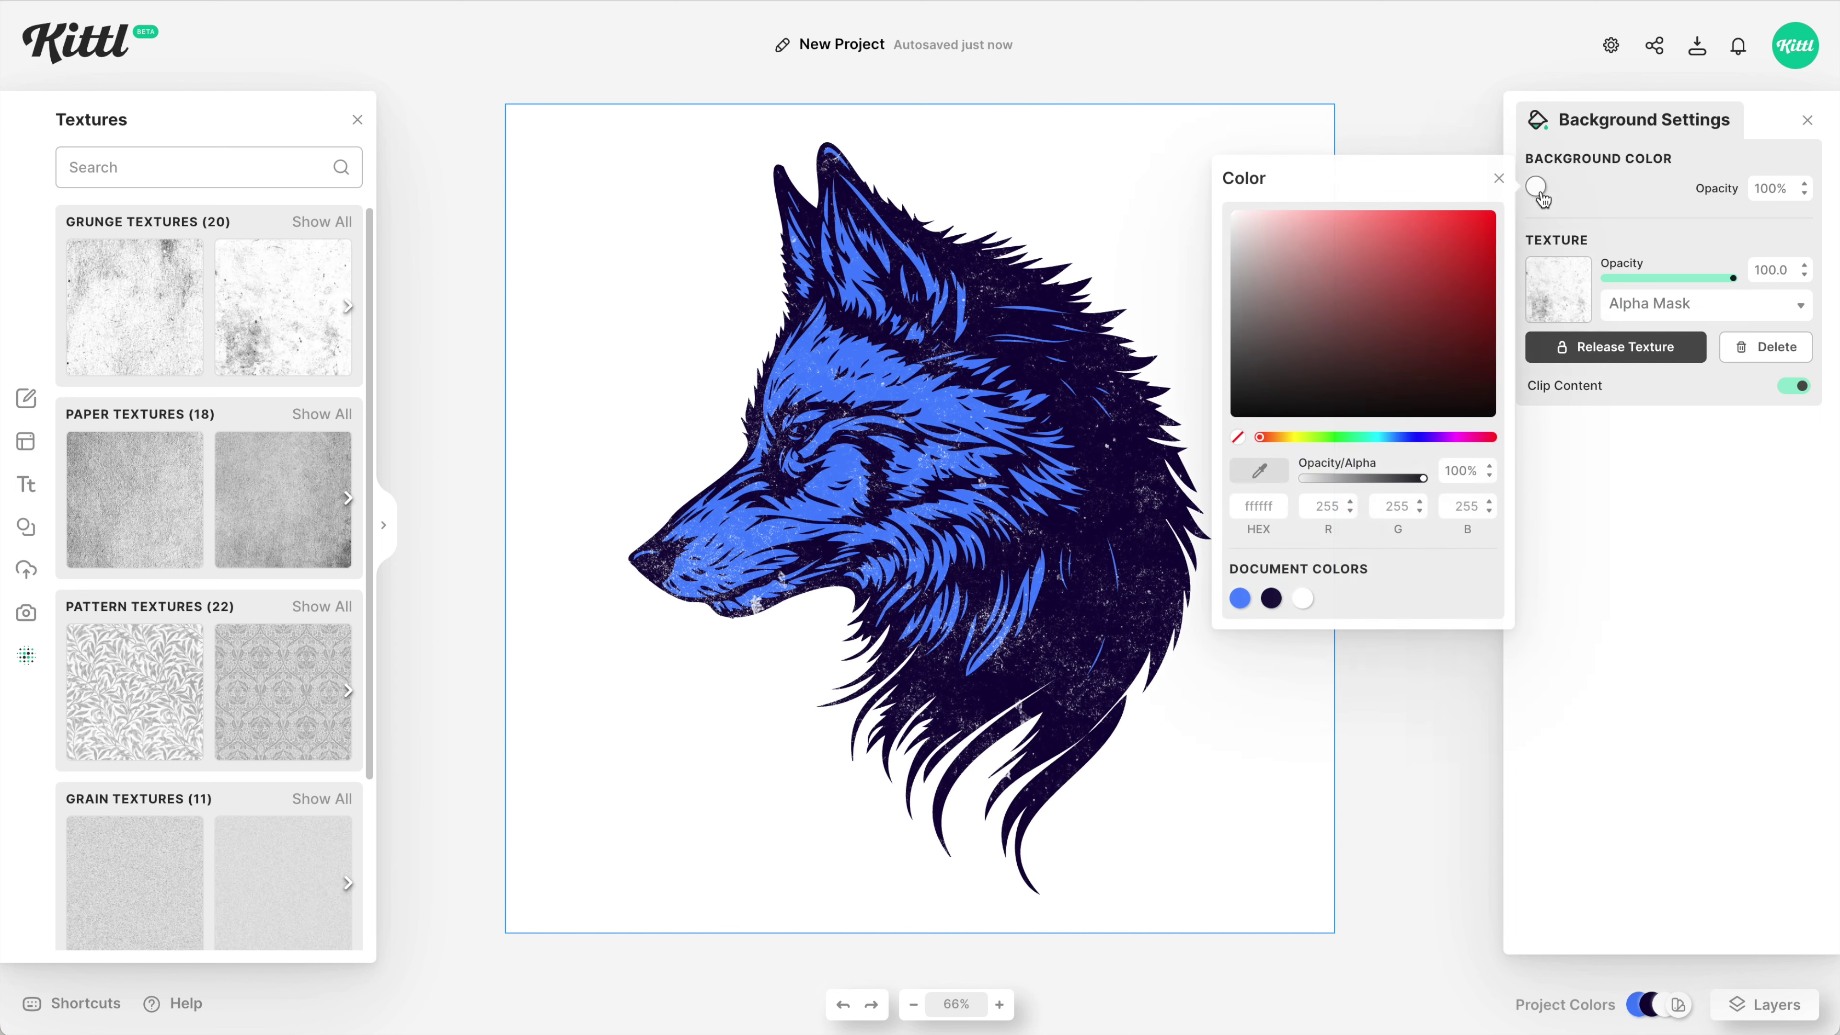
Step: Change the background colour to soft red db6f6f
click(1253, 293)
drag(1253, 291, 1362, 237)
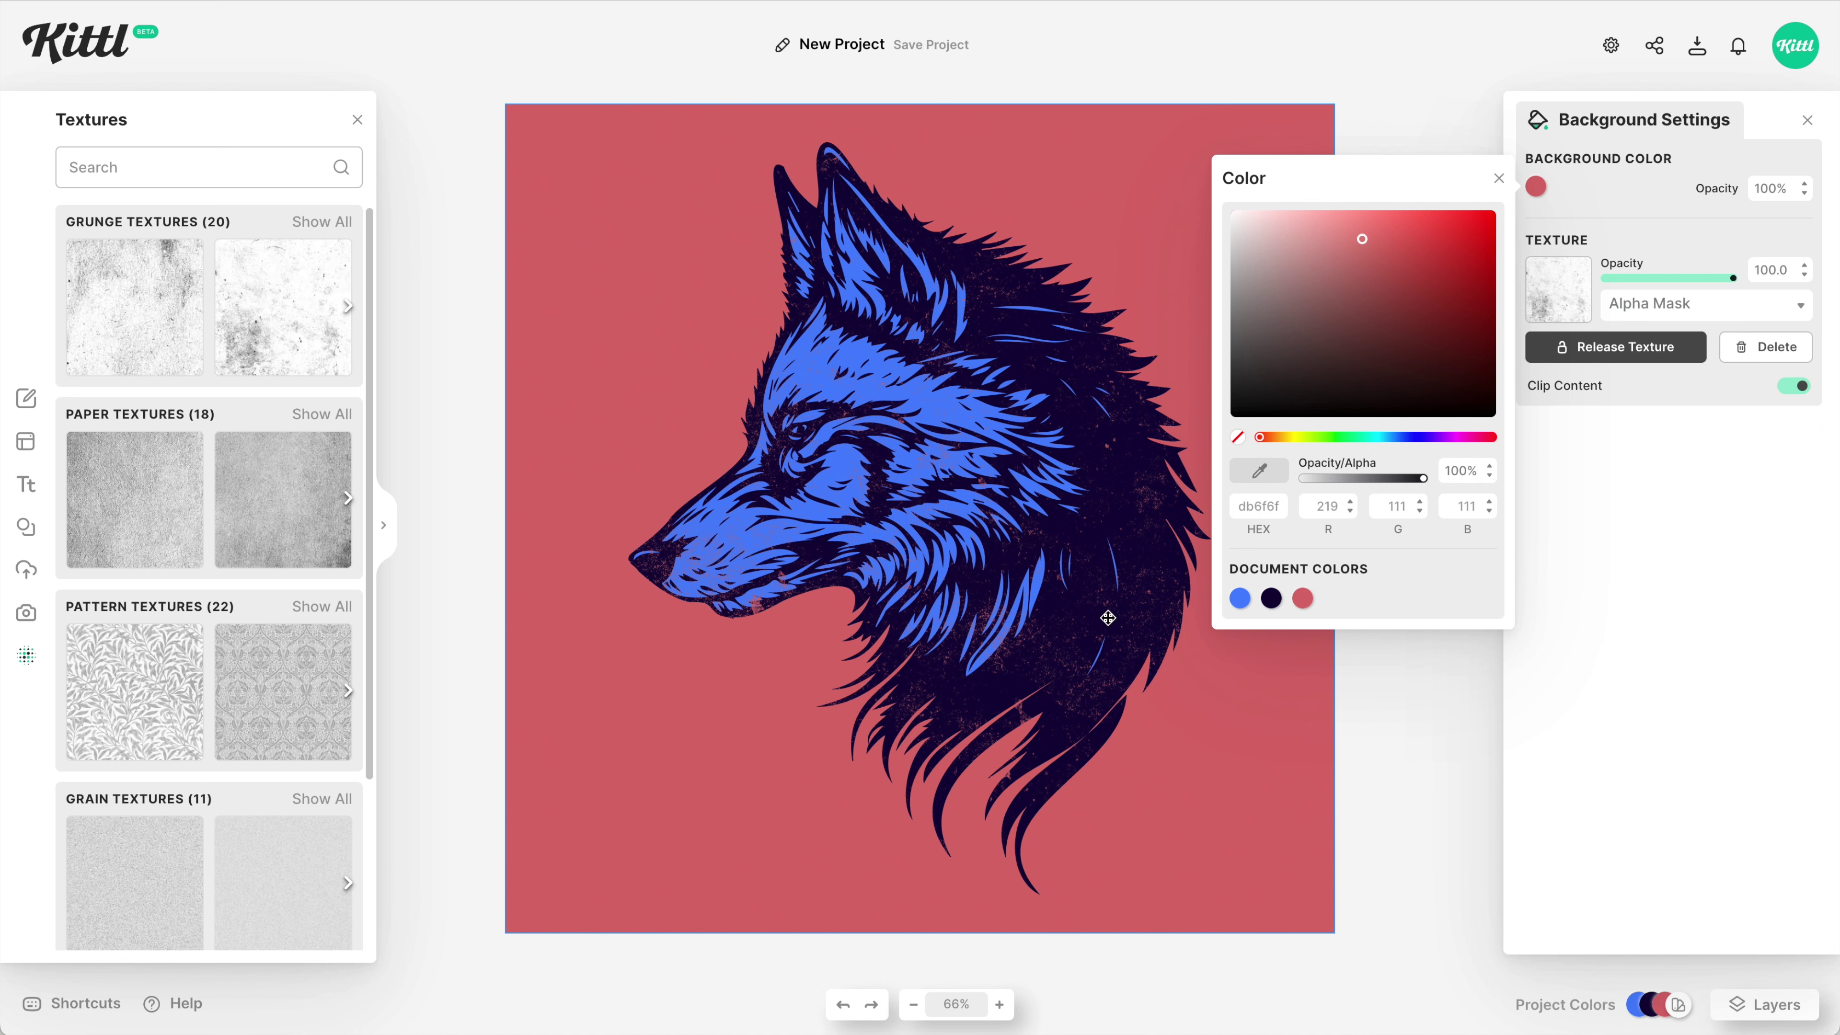
click(266, 376)
Step: Switch the wolf's grunge mask to a finer speckled grunge texture
scroll(283, 340, right, 2)
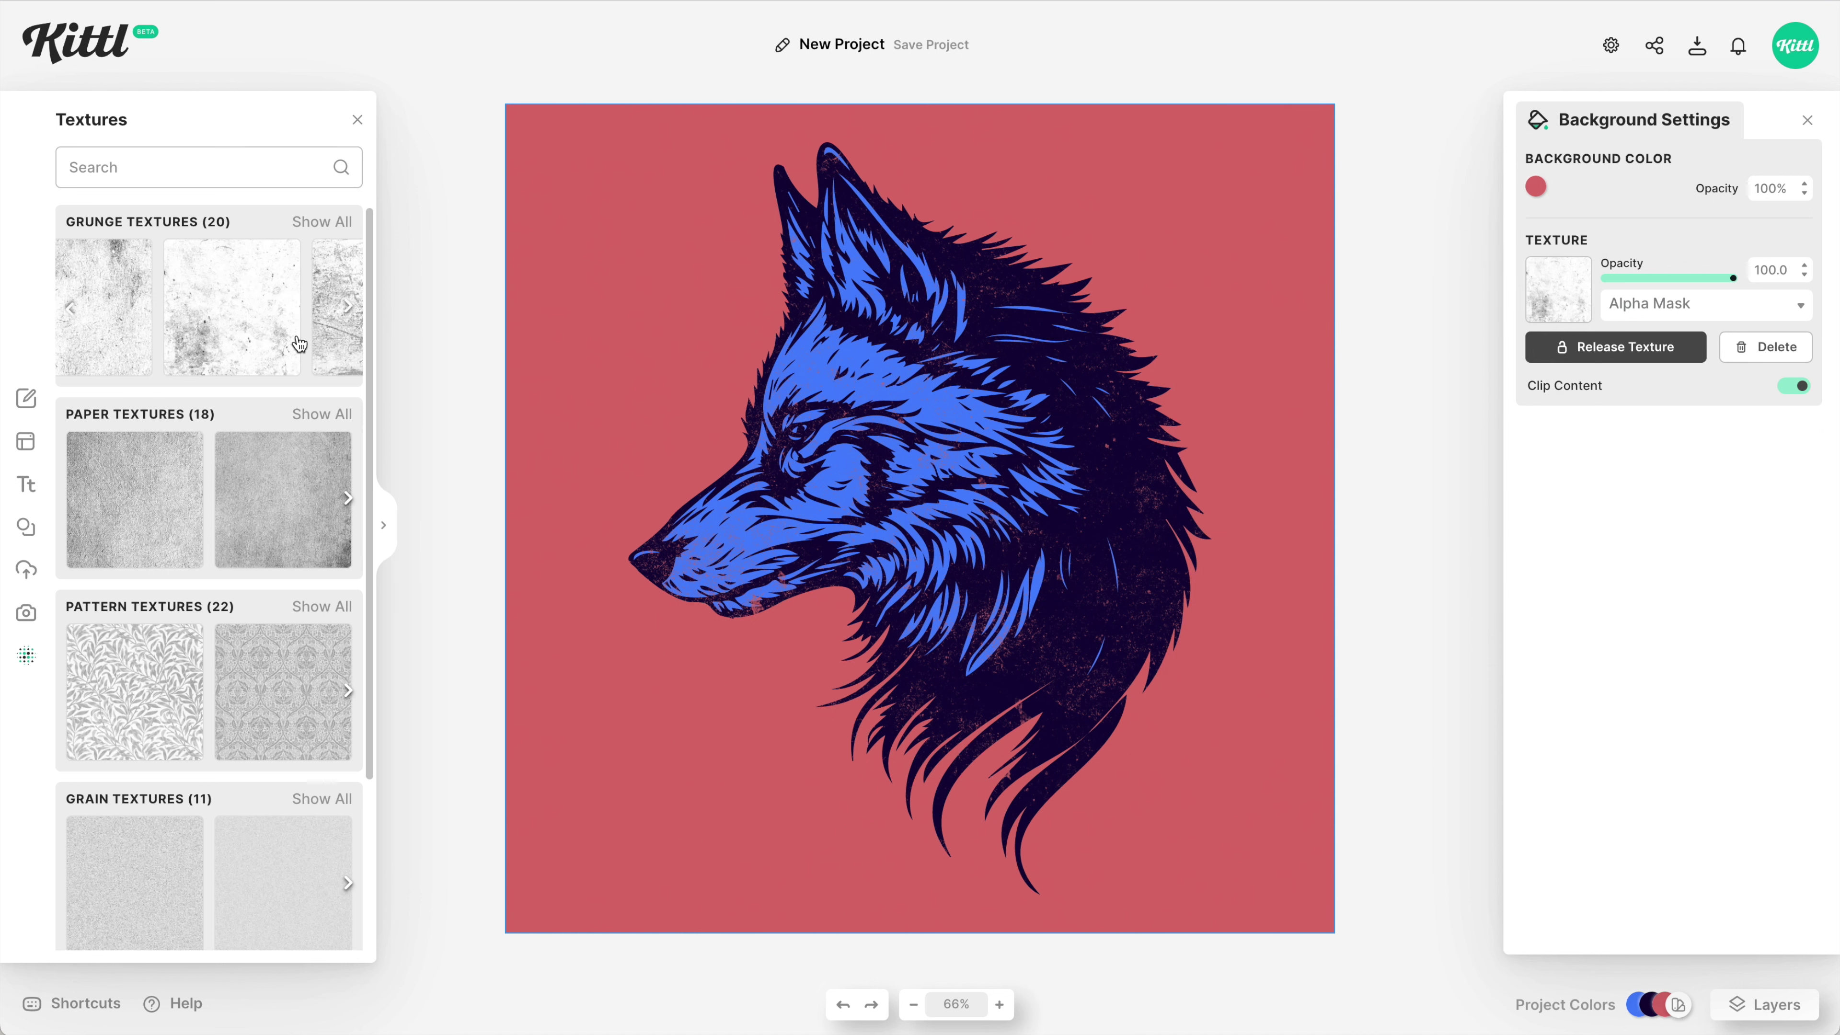
scroll(299, 344, right, 1)
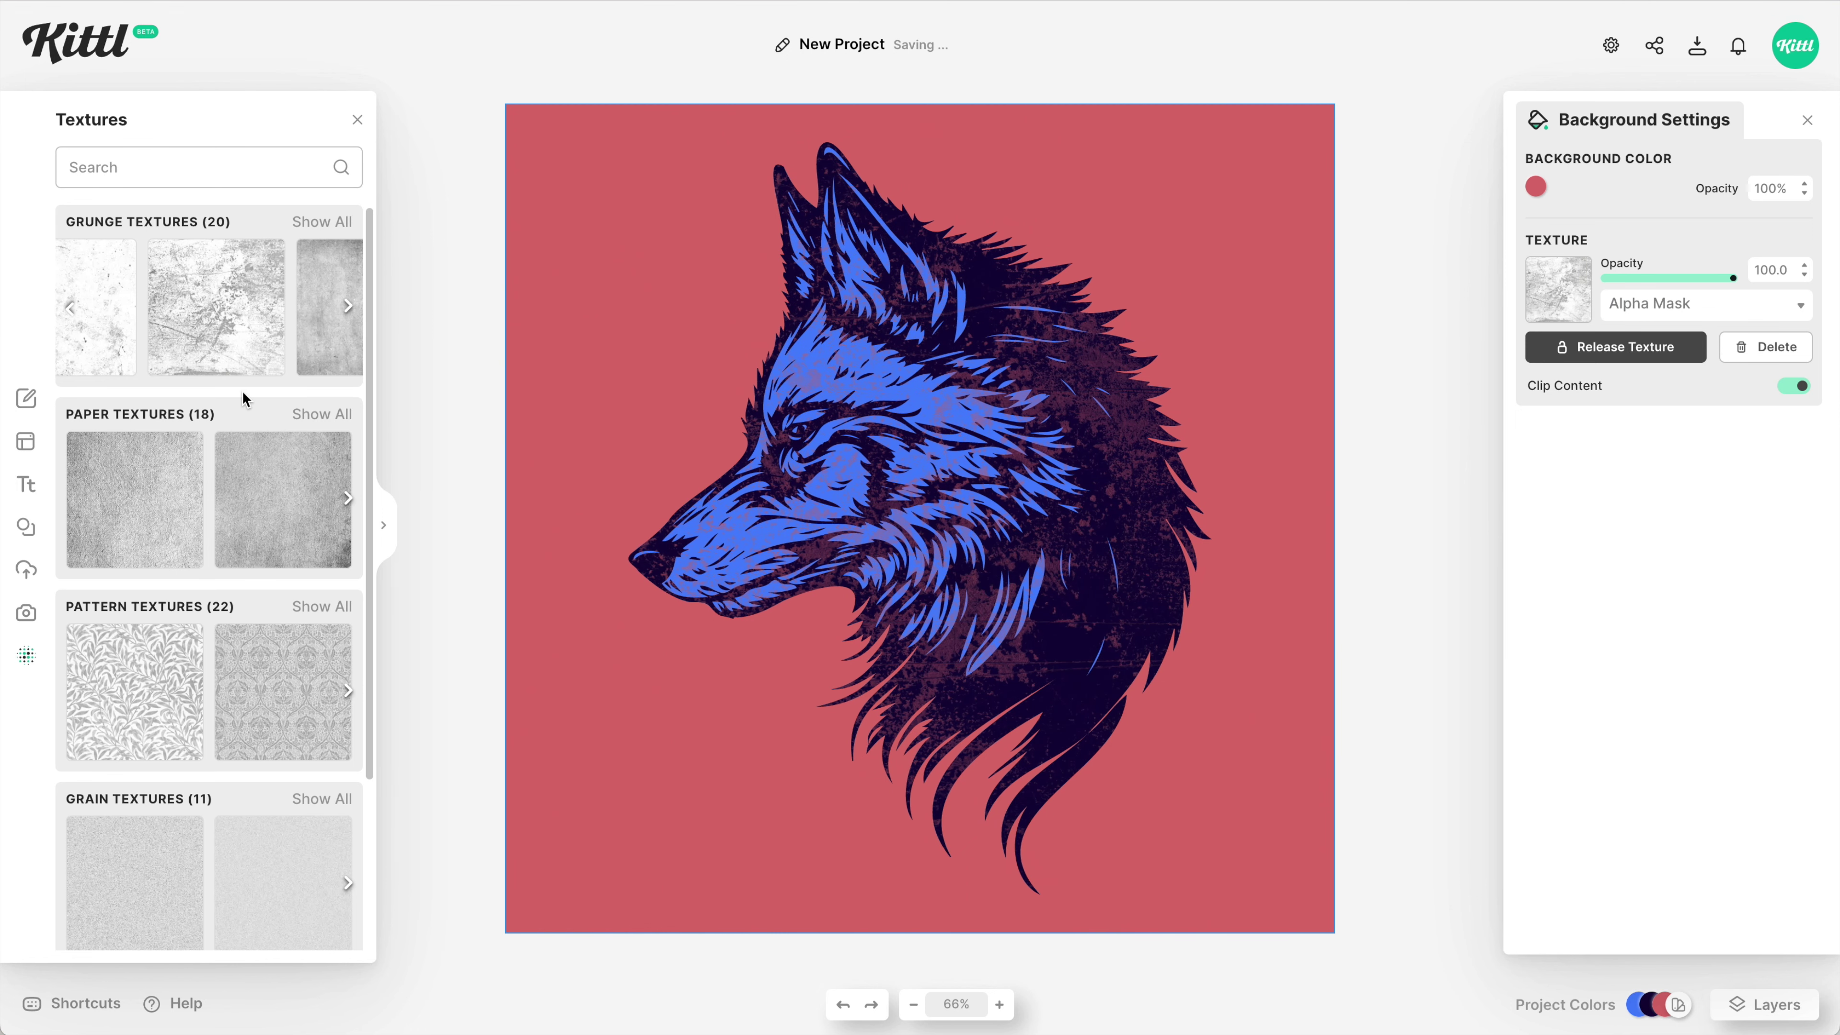
scroll(265, 328, left, 3)
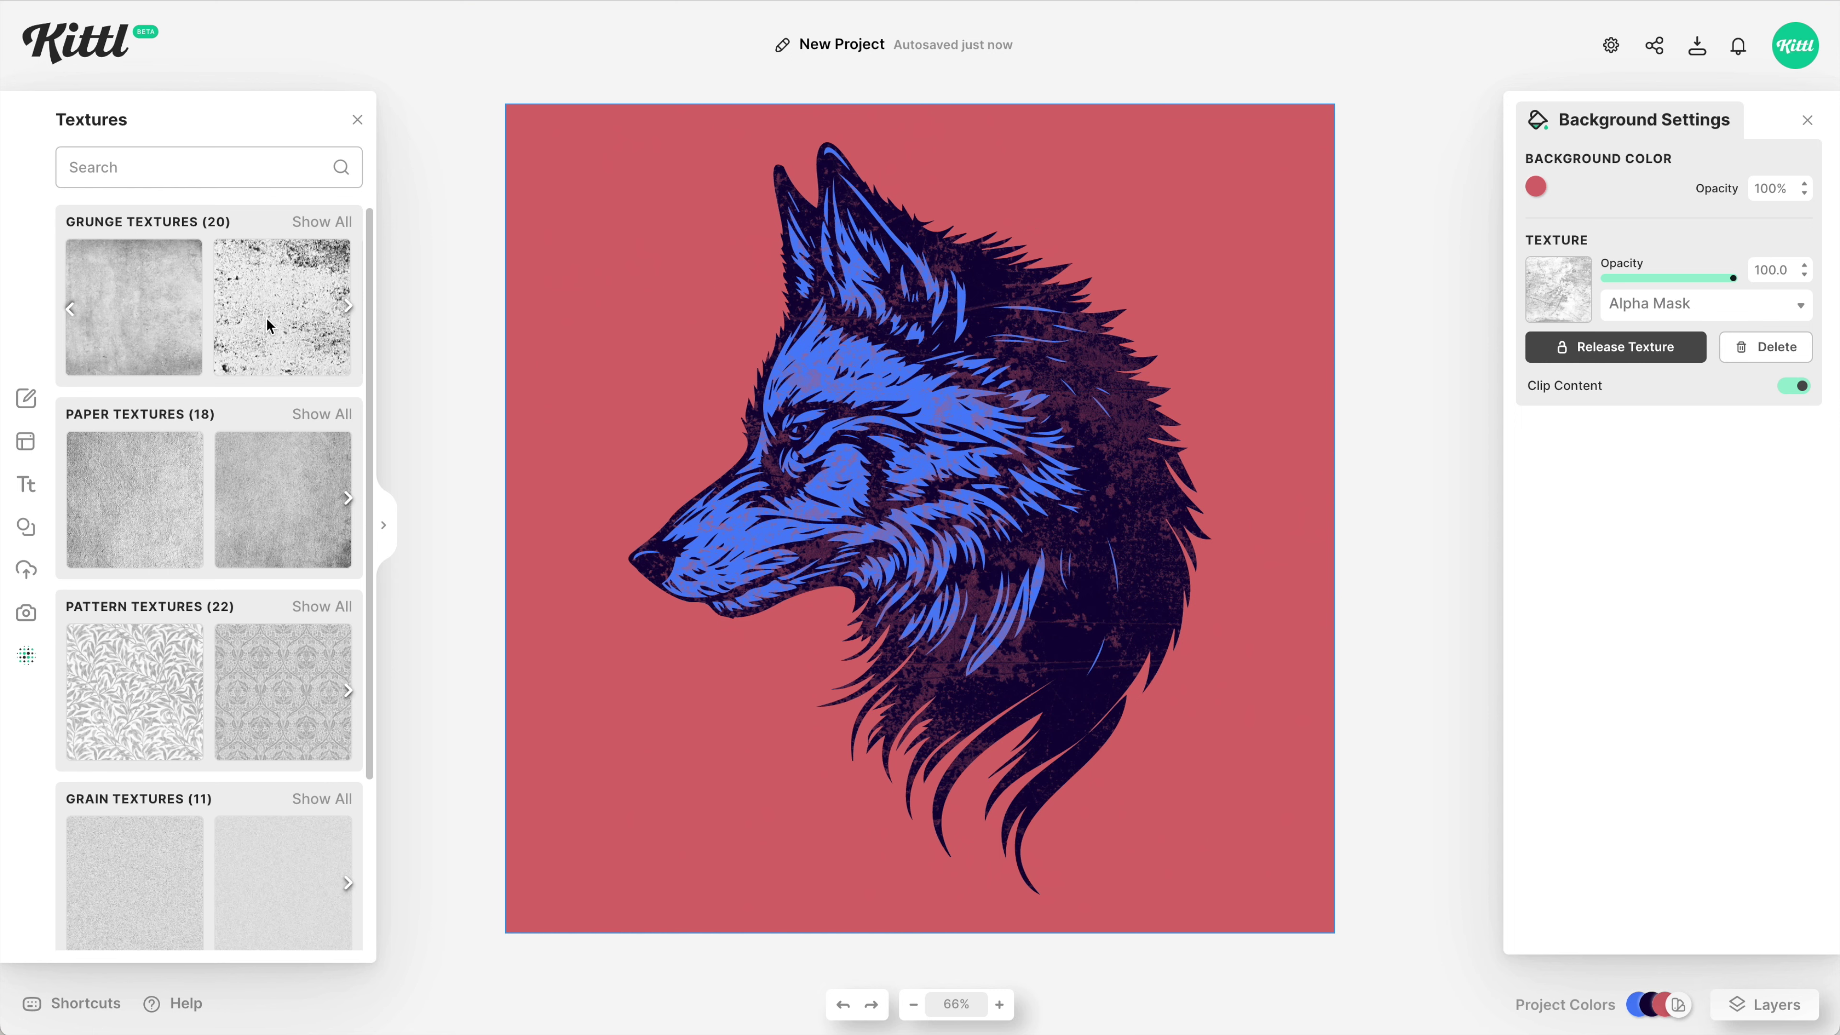
click(268, 325)
scroll(267, 325, right, 3)
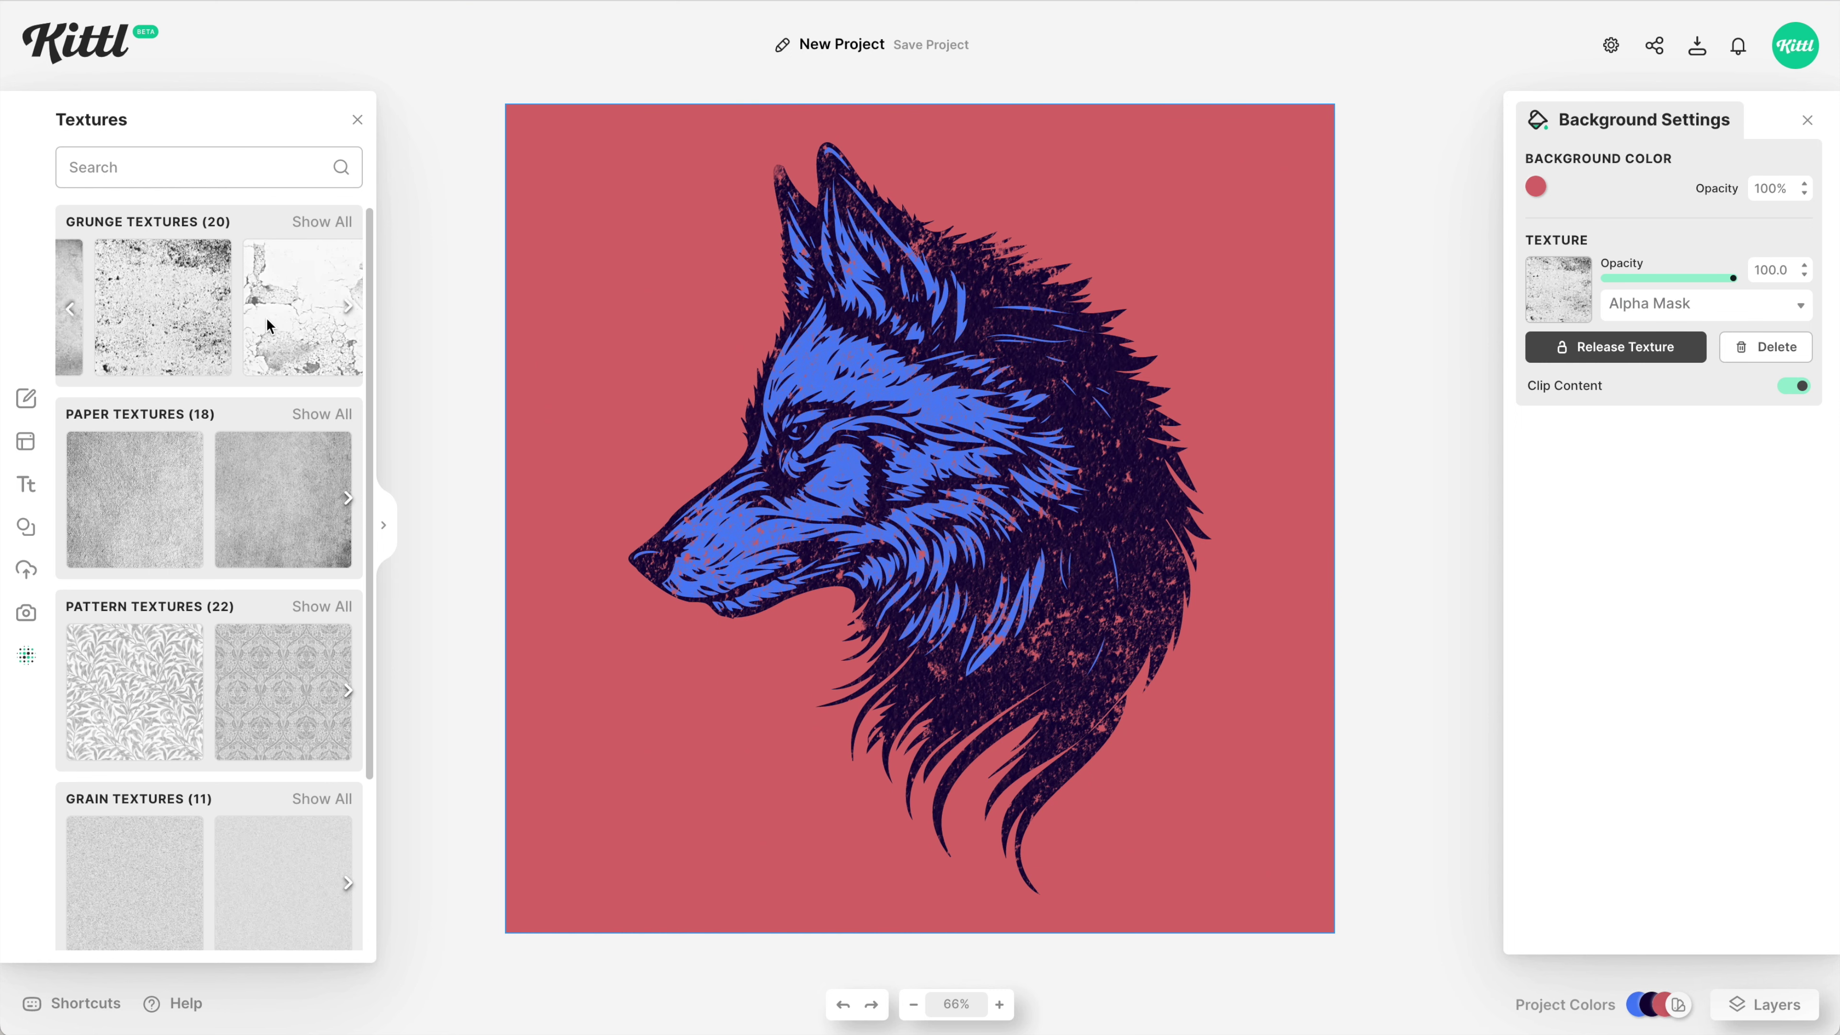
scroll(268, 324, right, 2)
click(258, 324)
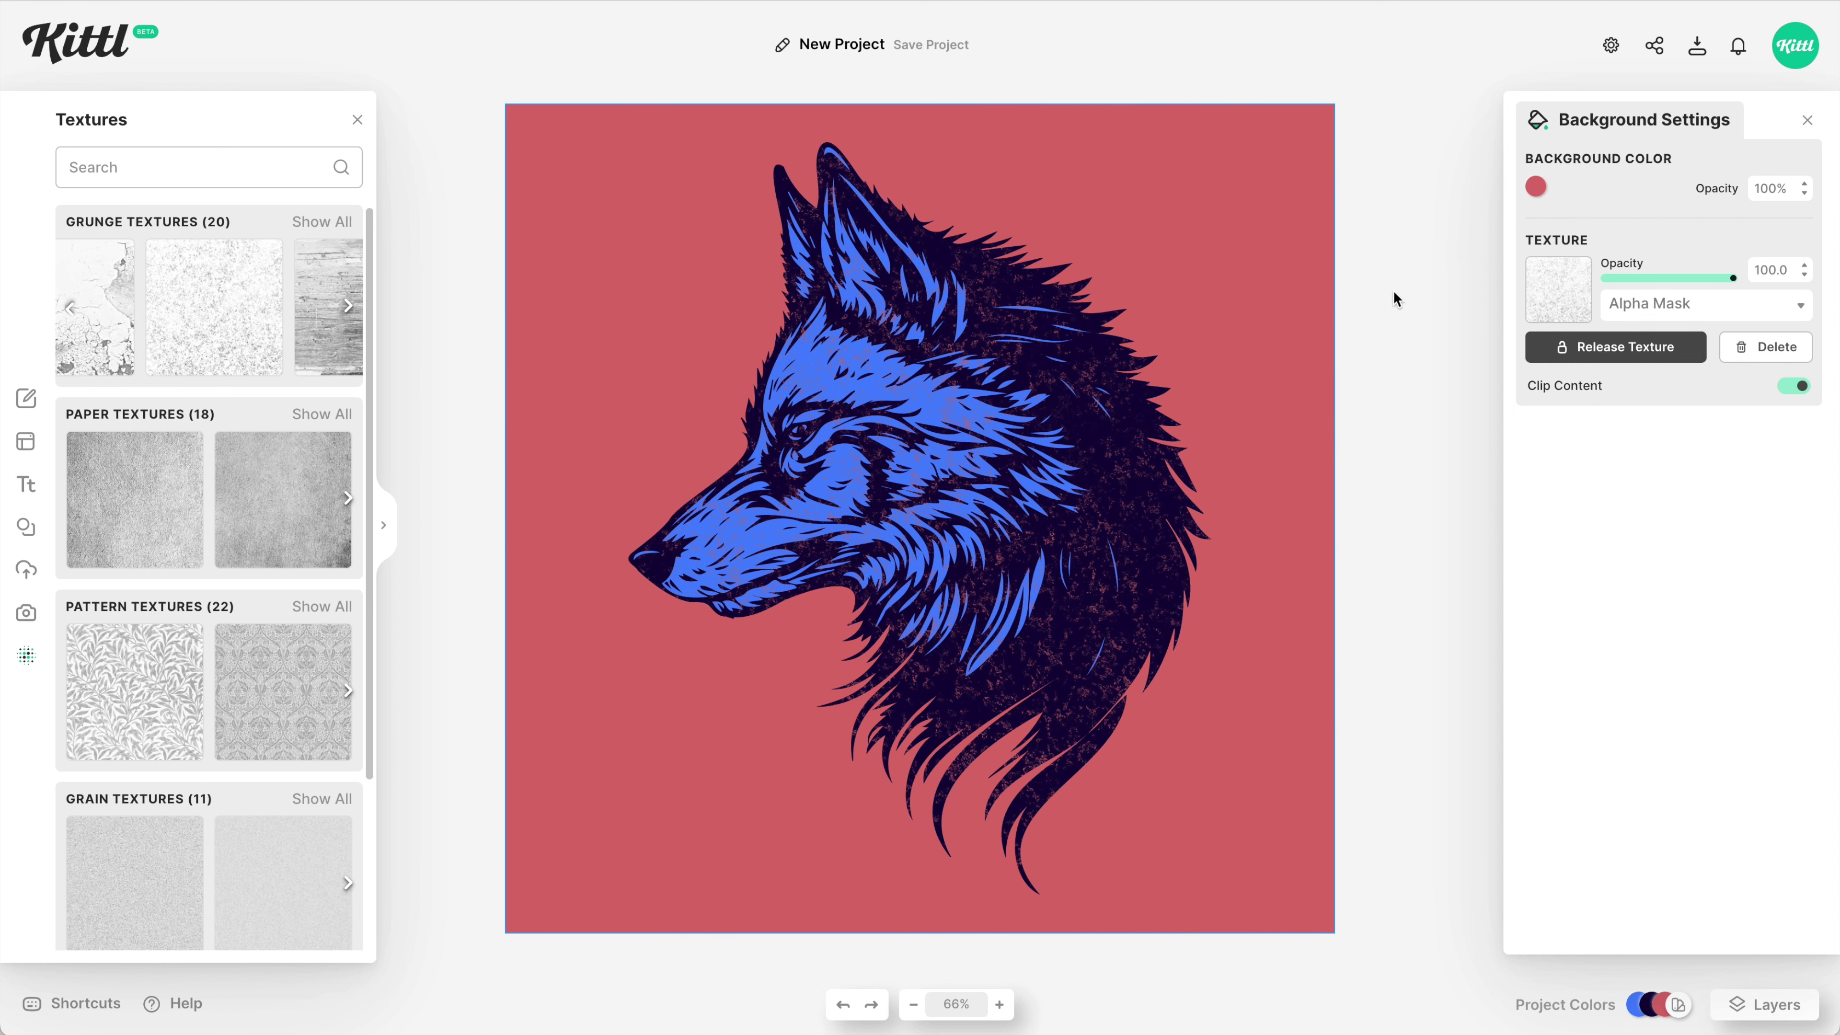
click(1541, 191)
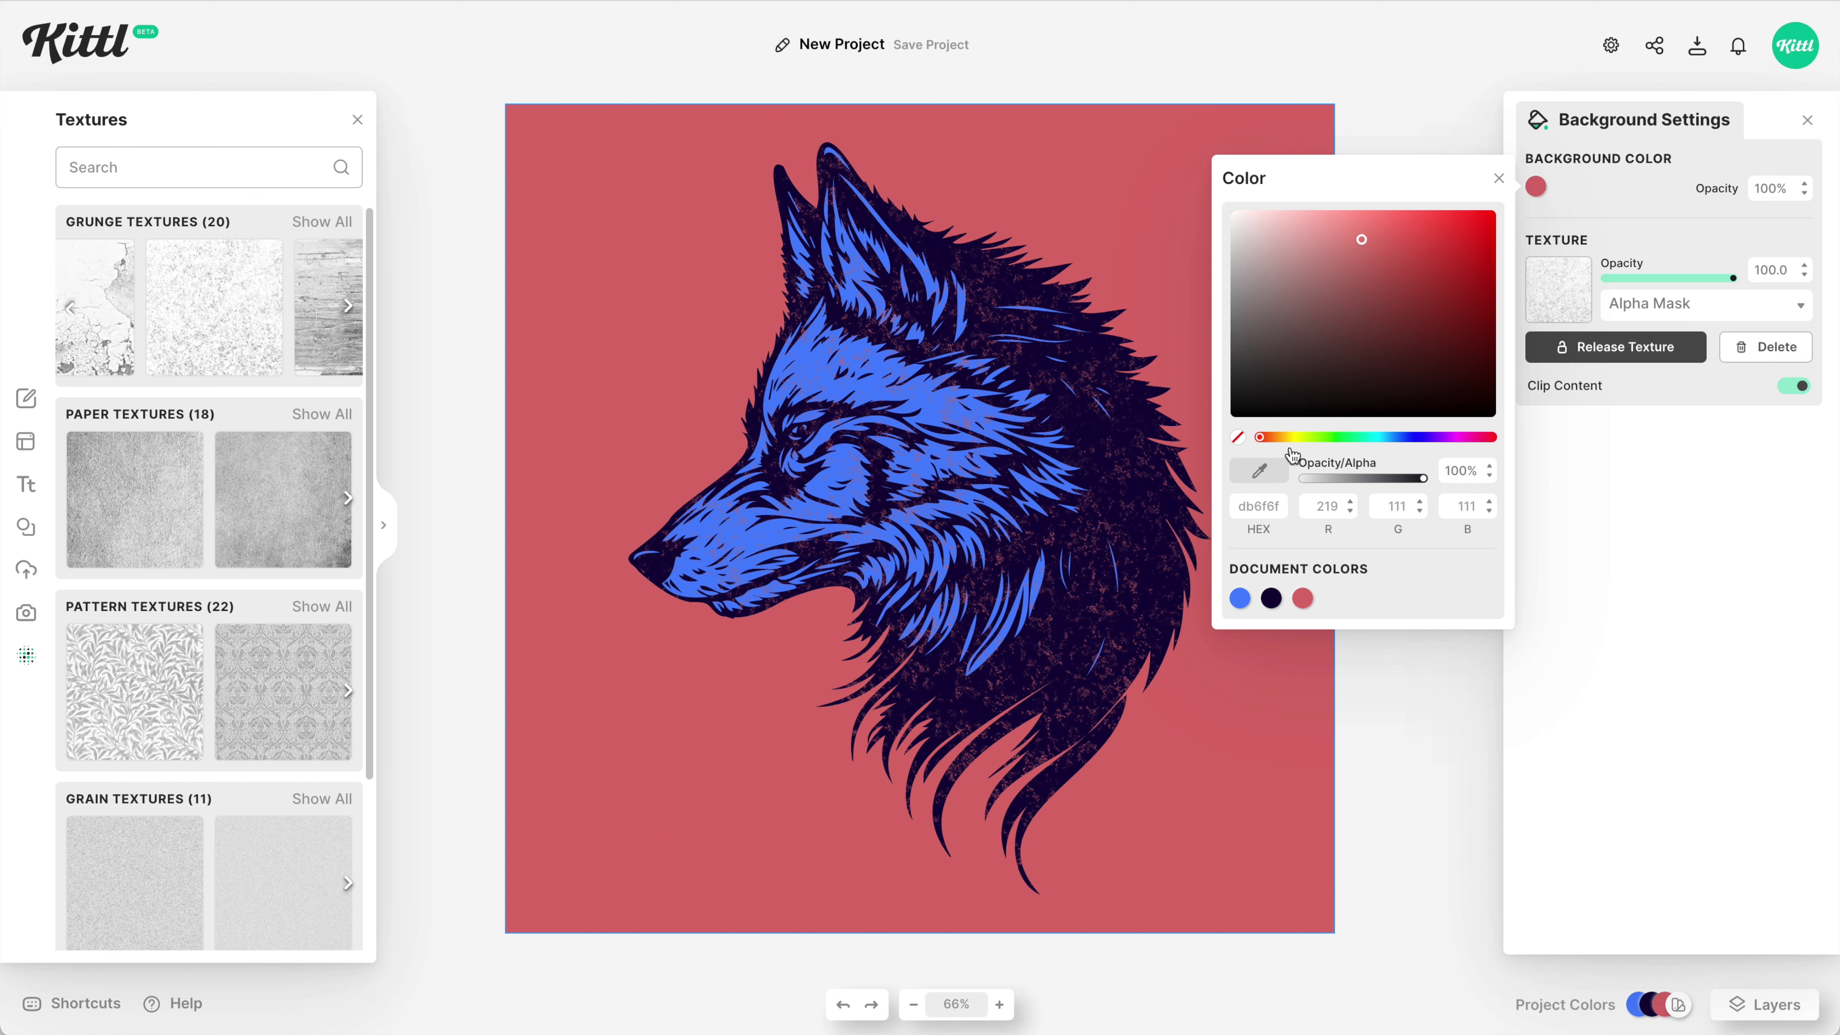
Step: Set the wolf's background colour to none, then open the 1200×1200 px download with Remove Background on
click(1238, 437)
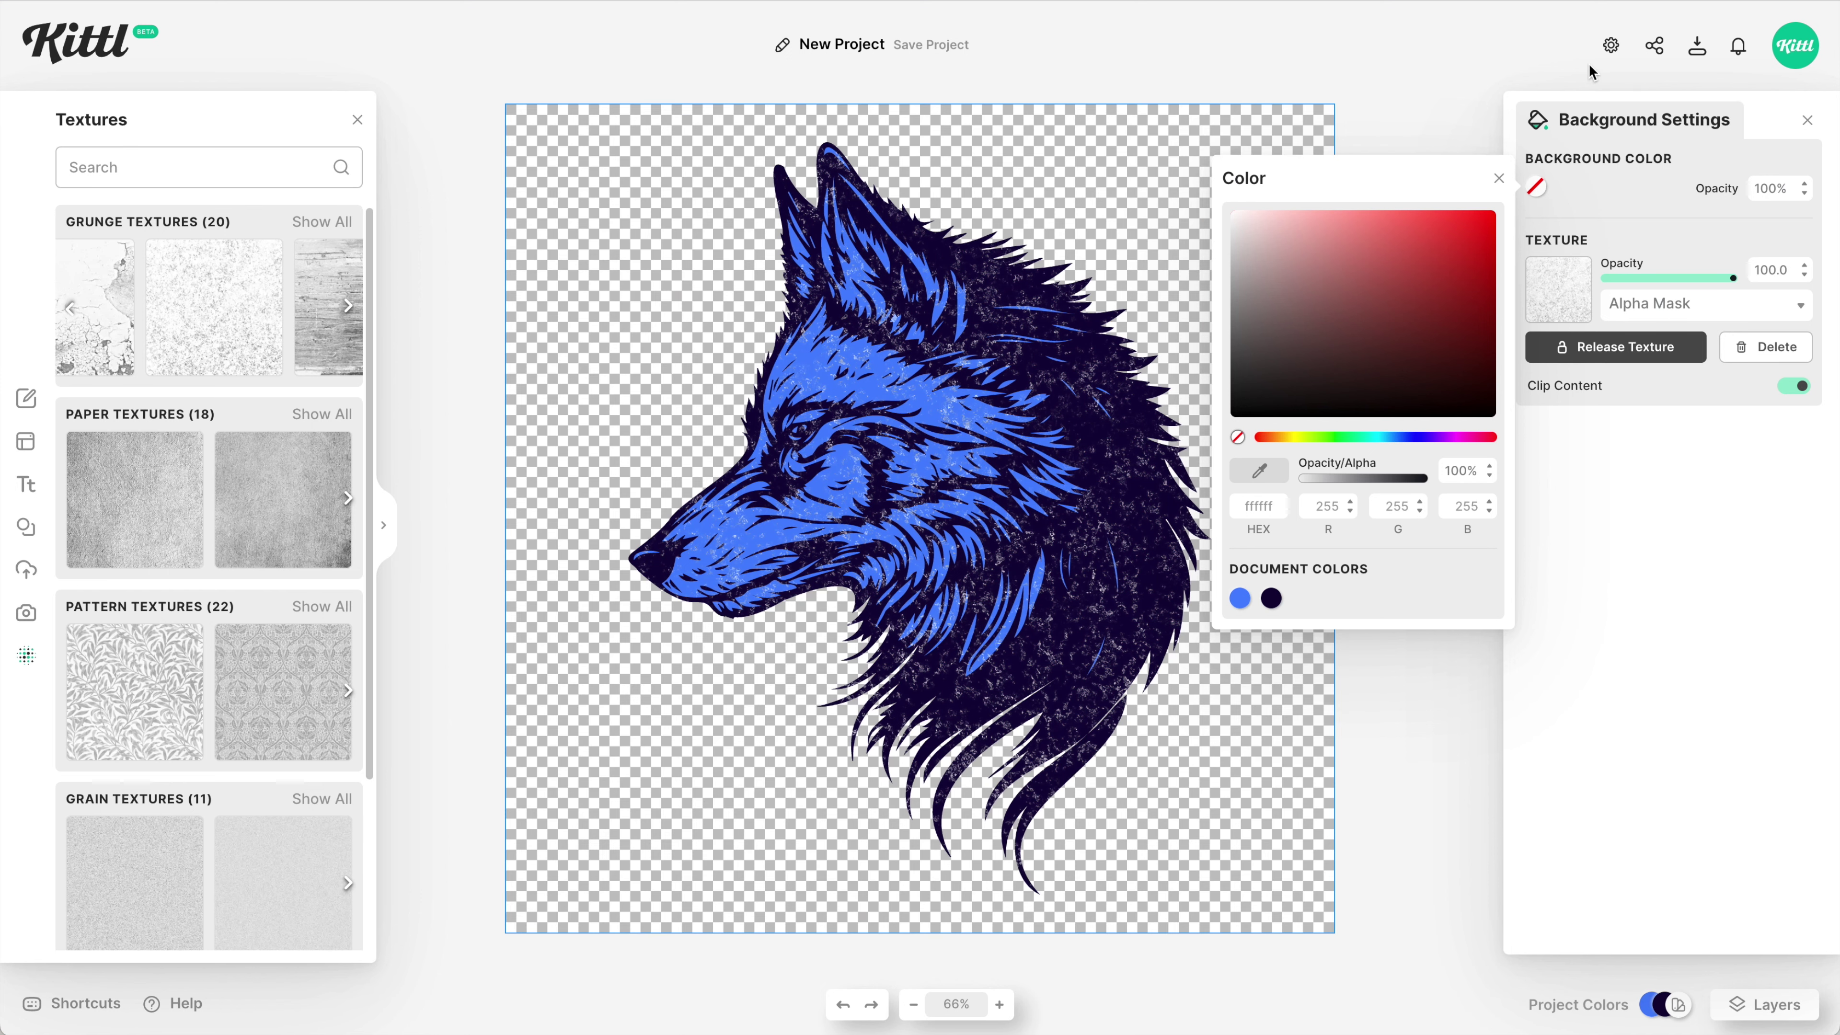
key(Escape)
click(1697, 54)
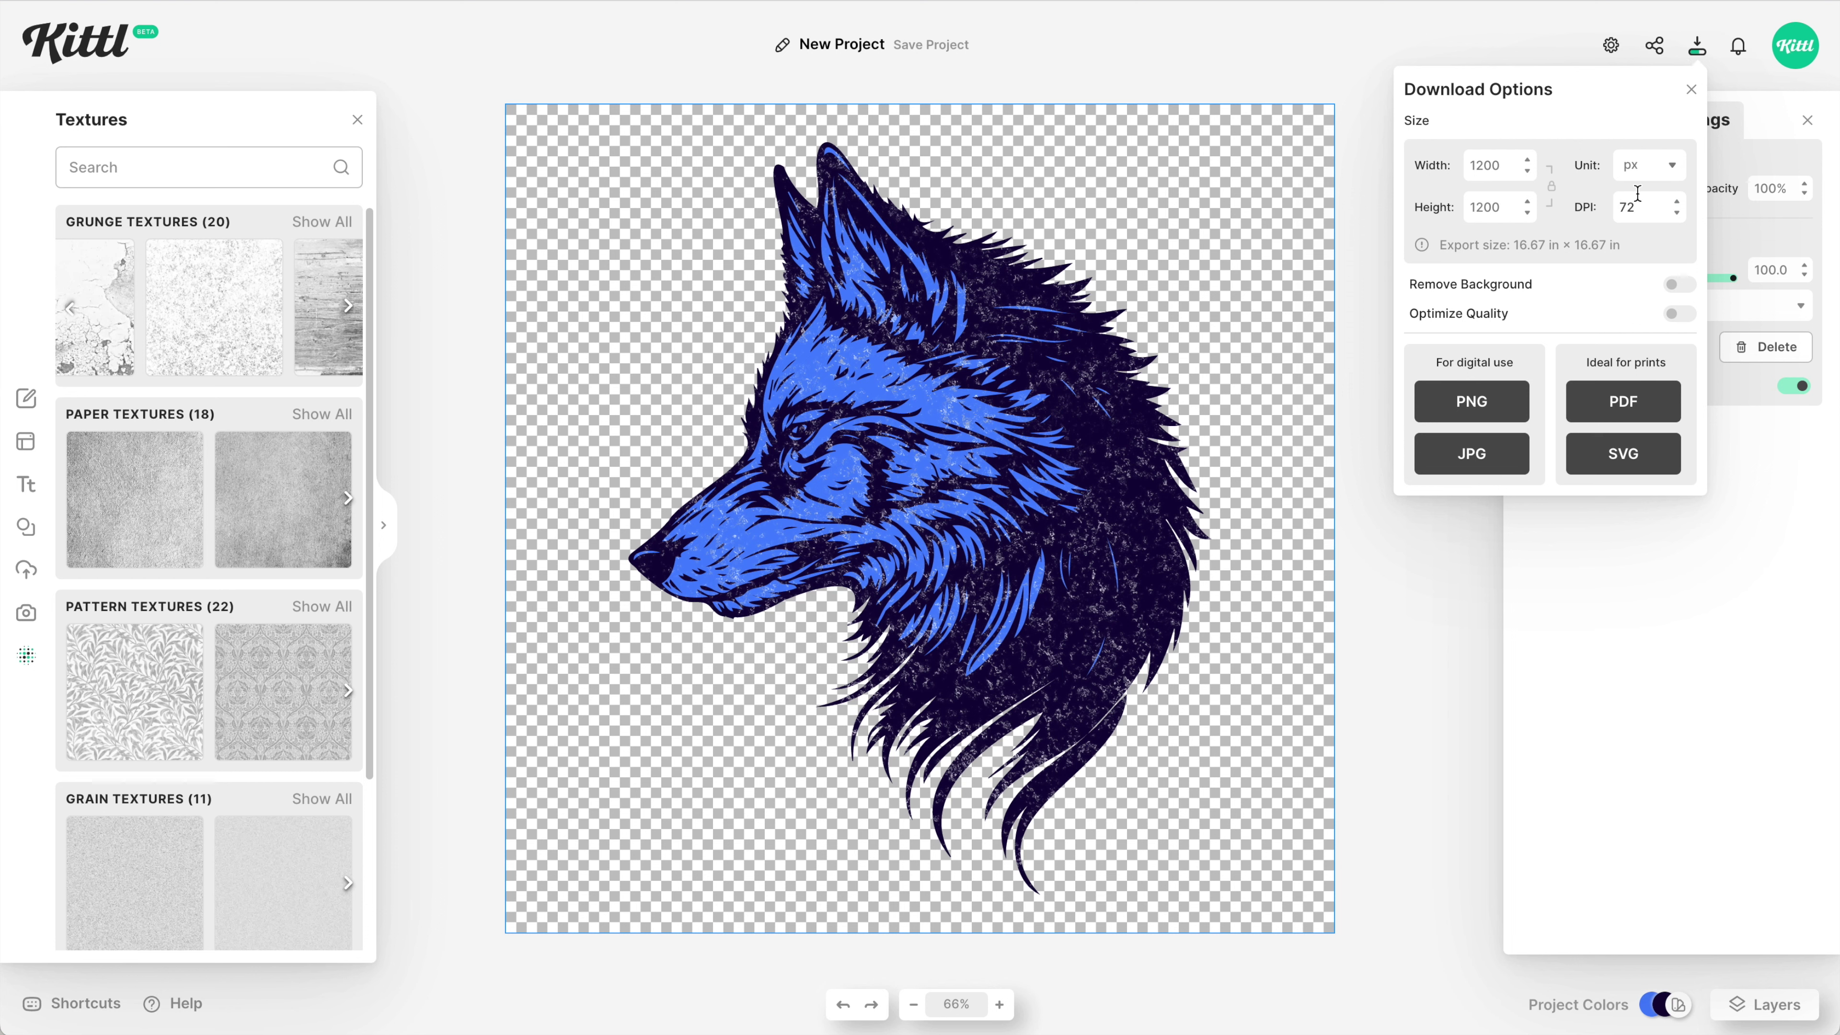
click(1673, 286)
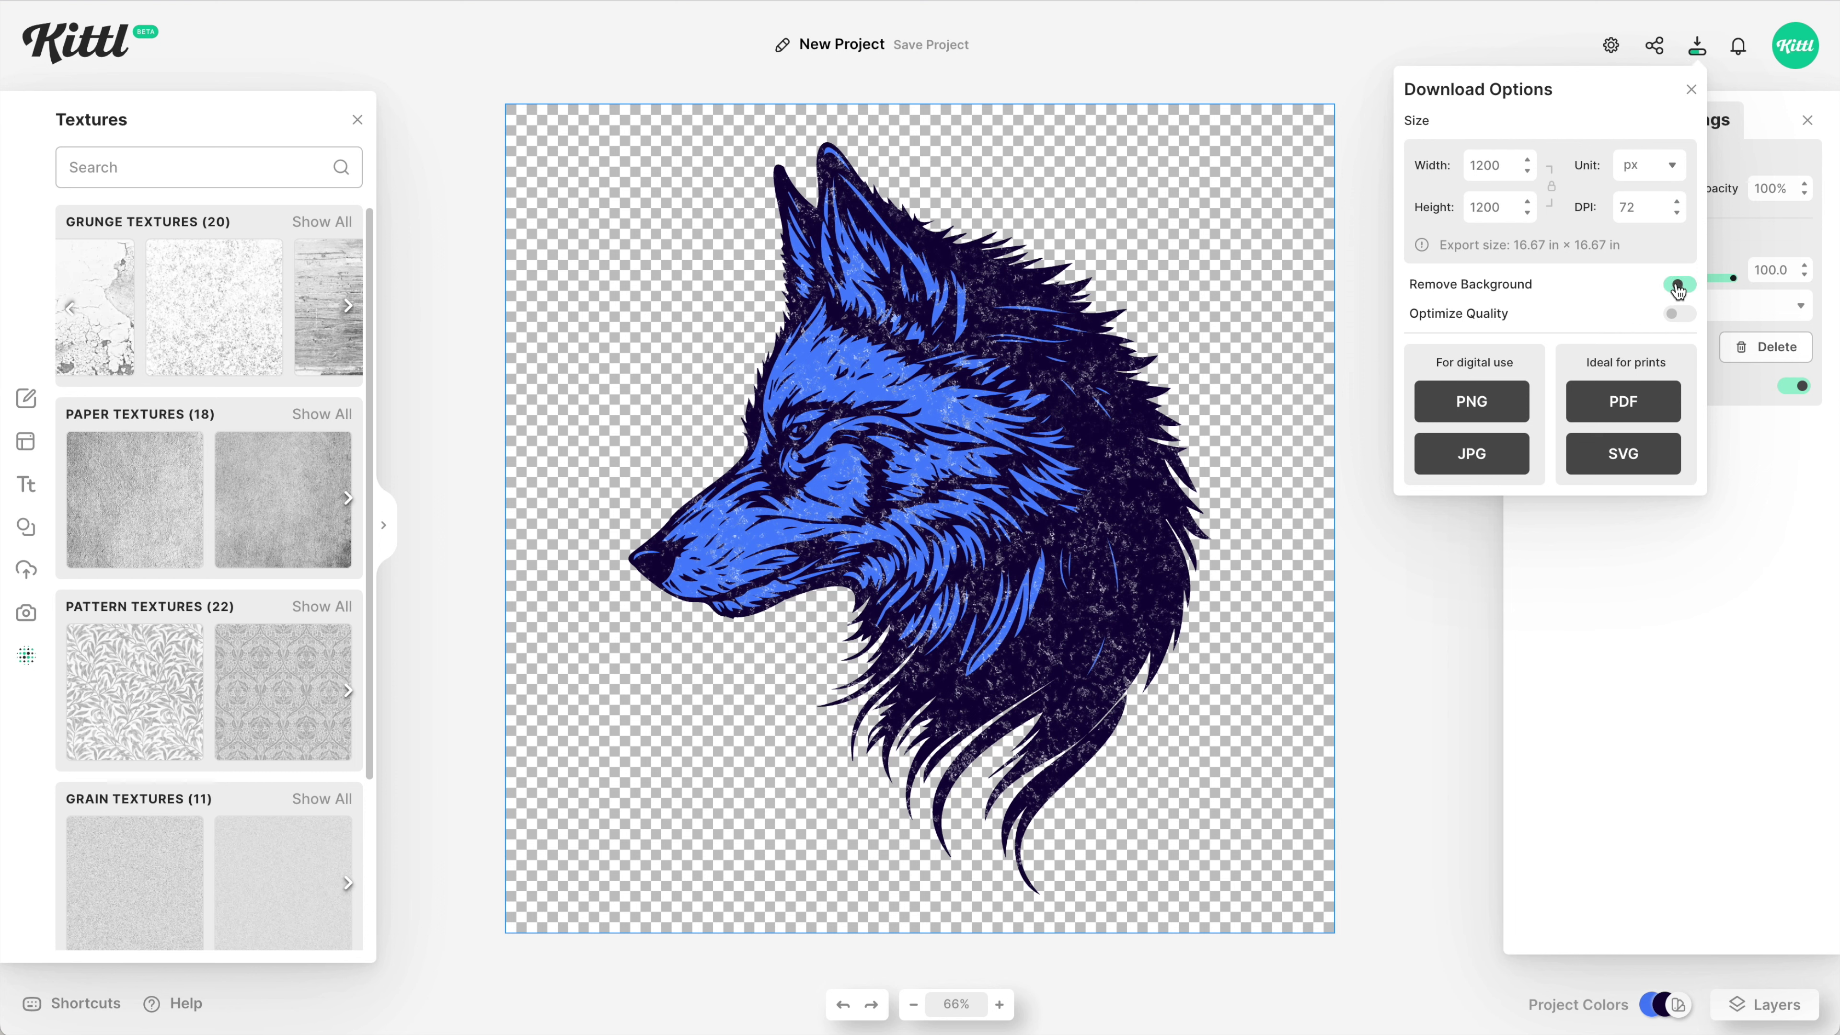